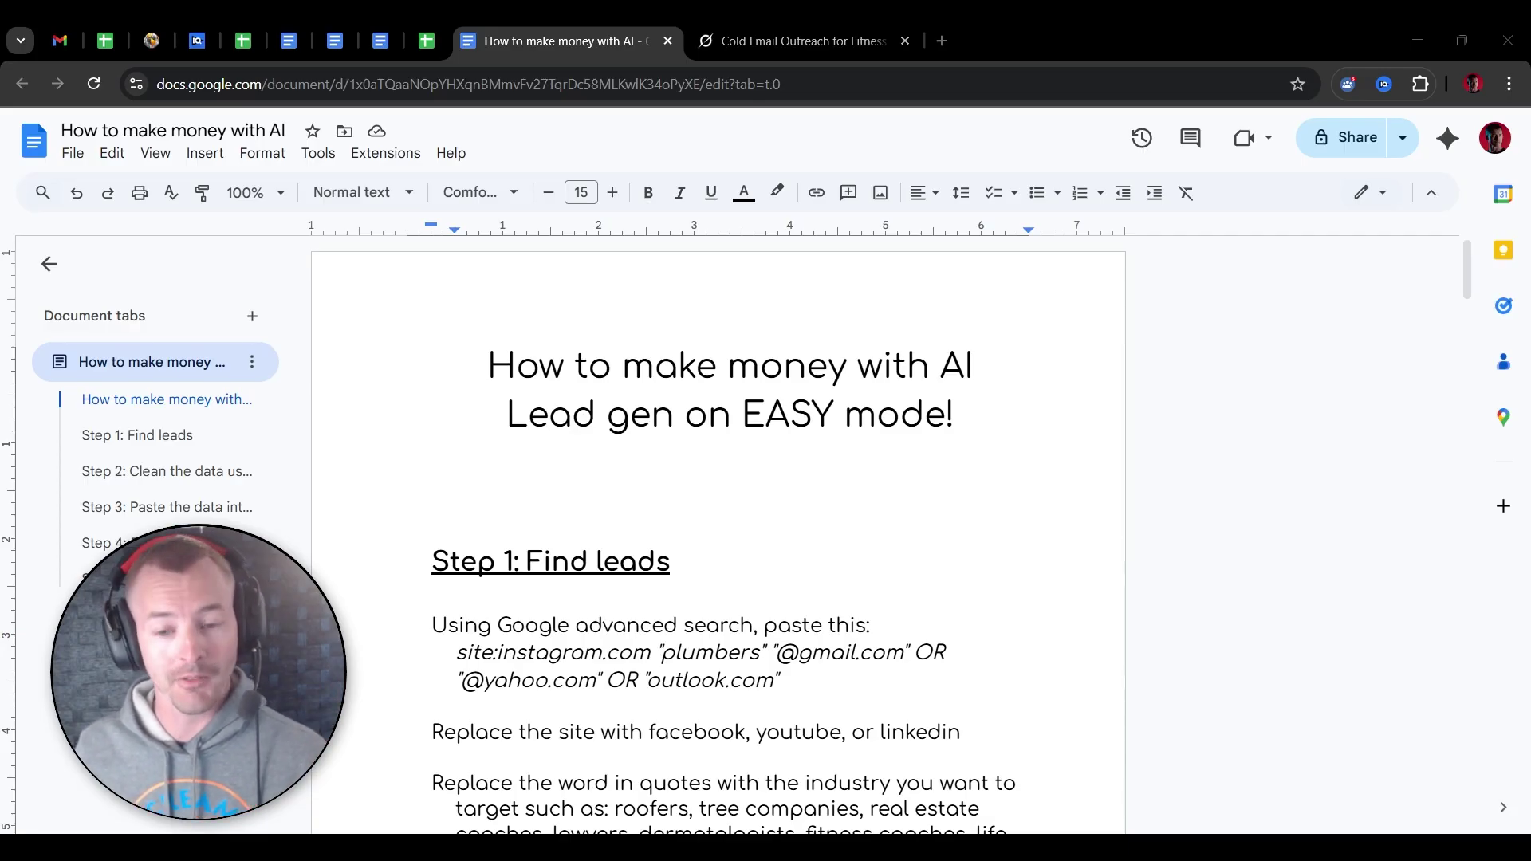
- Scroll to the Step 1 search query and highlight its parts, including instagram.com and plumbers
scroll(809, 495, "down", 2)
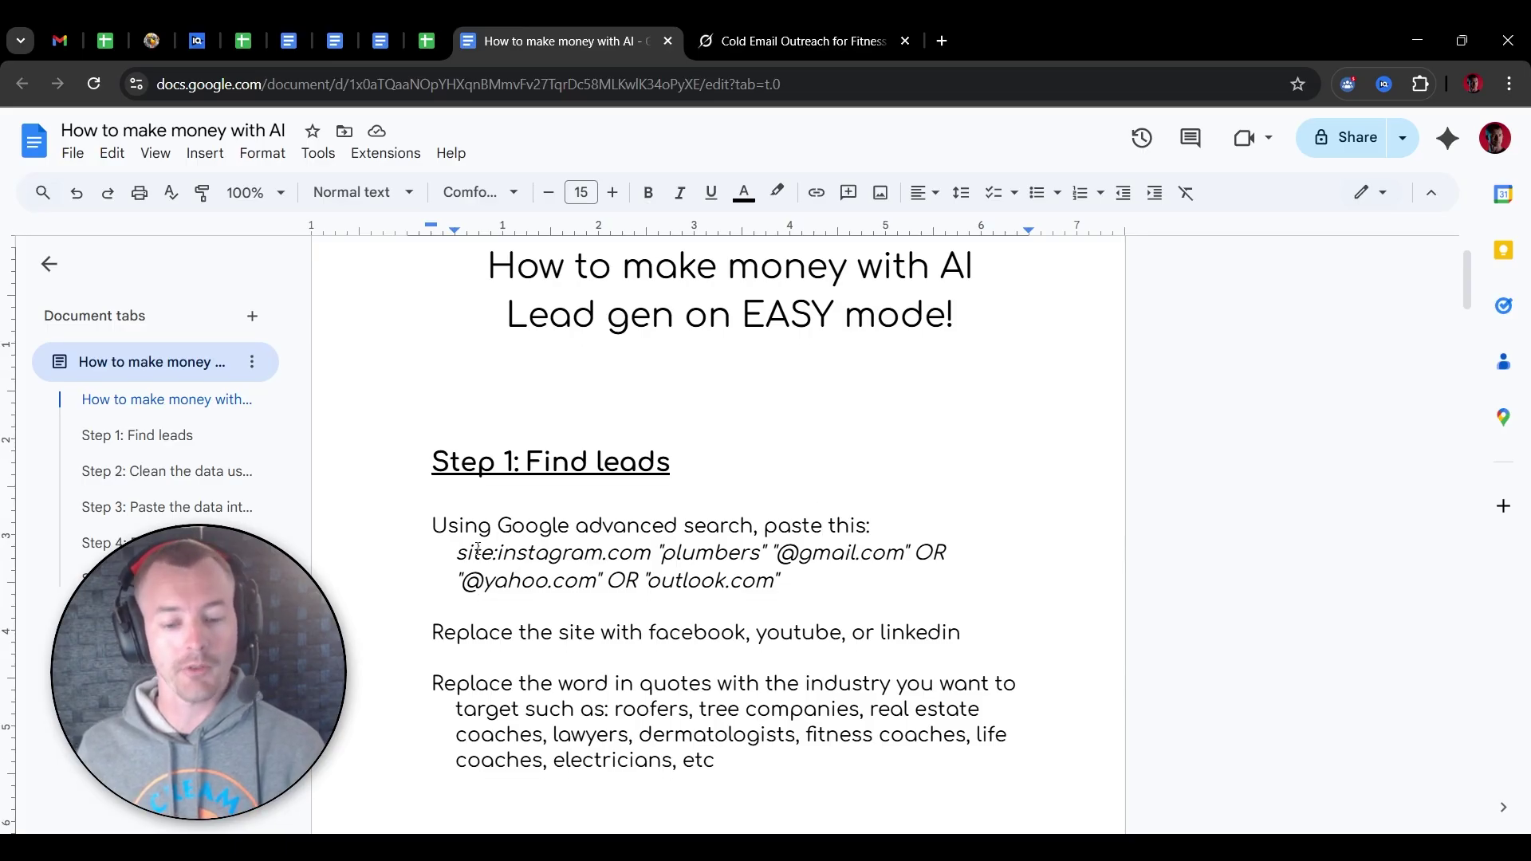
left_click(461, 553)
left_click_drag(462, 553, 789, 581)
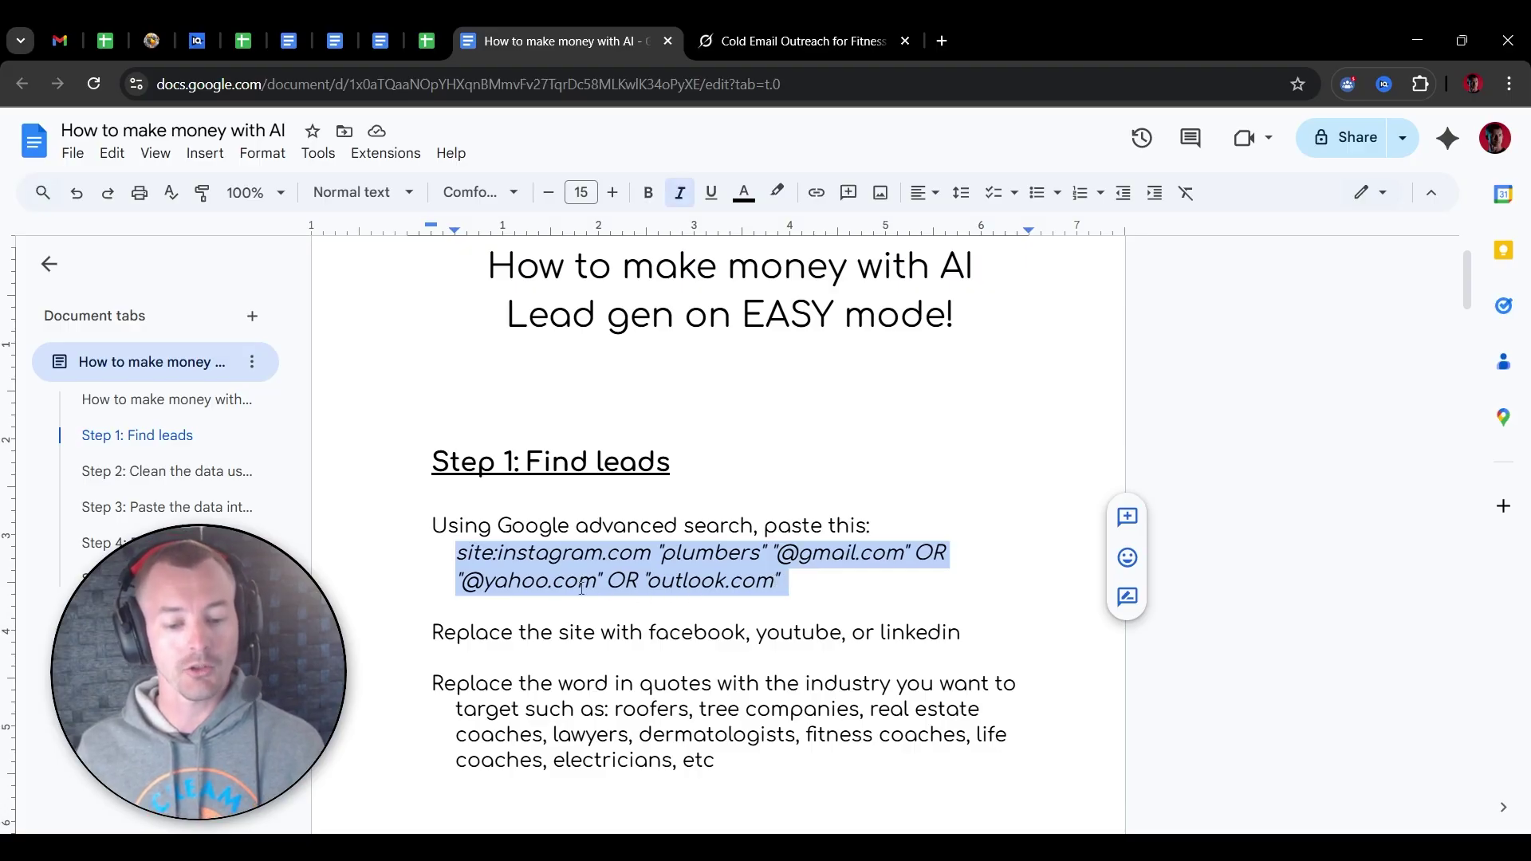
left_click(459, 557)
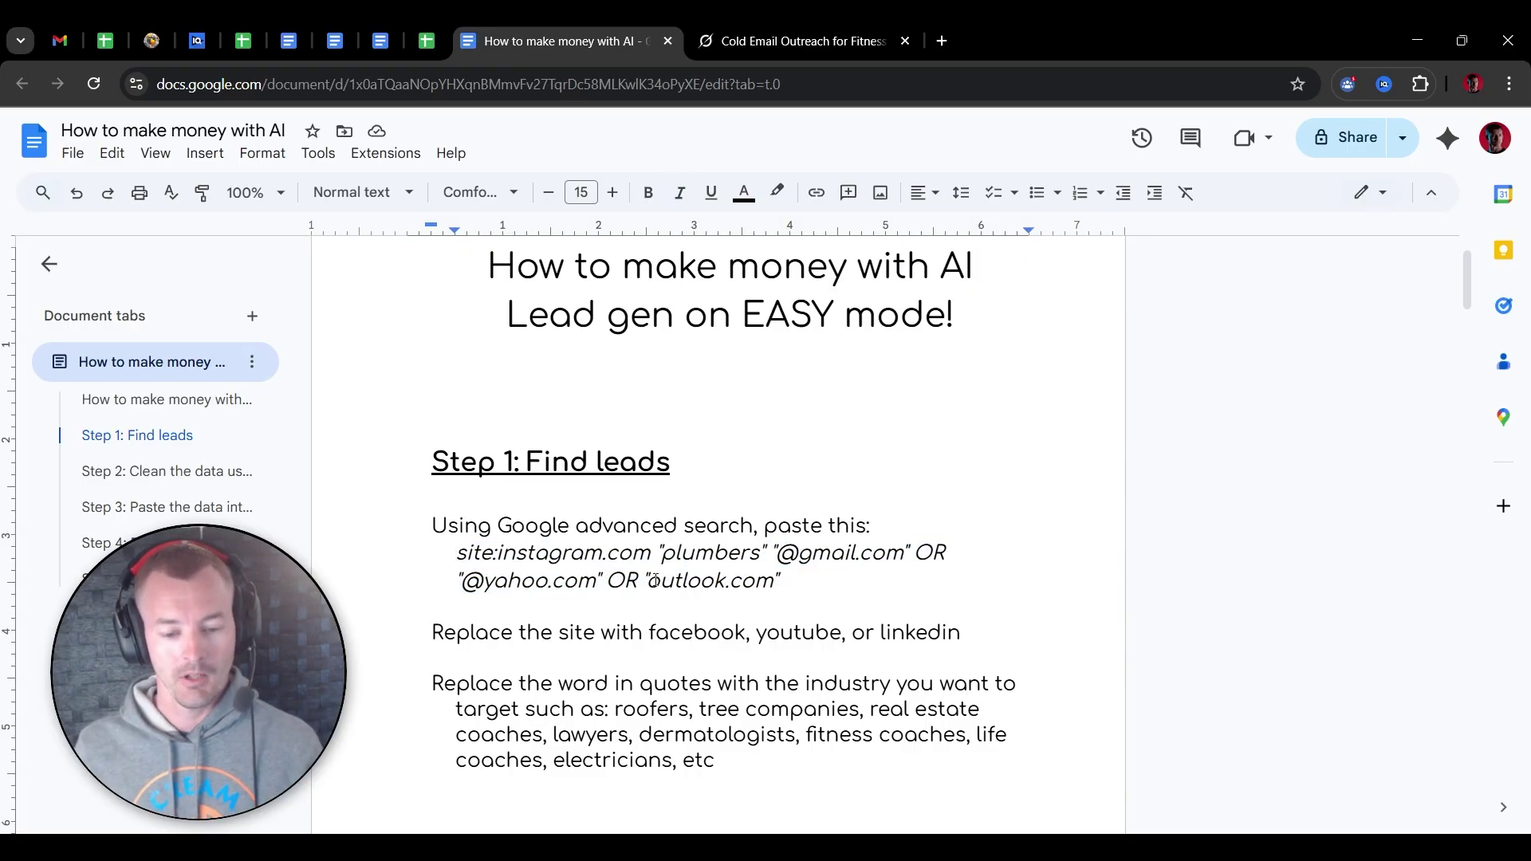
scroll(499, 455, "down", 1)
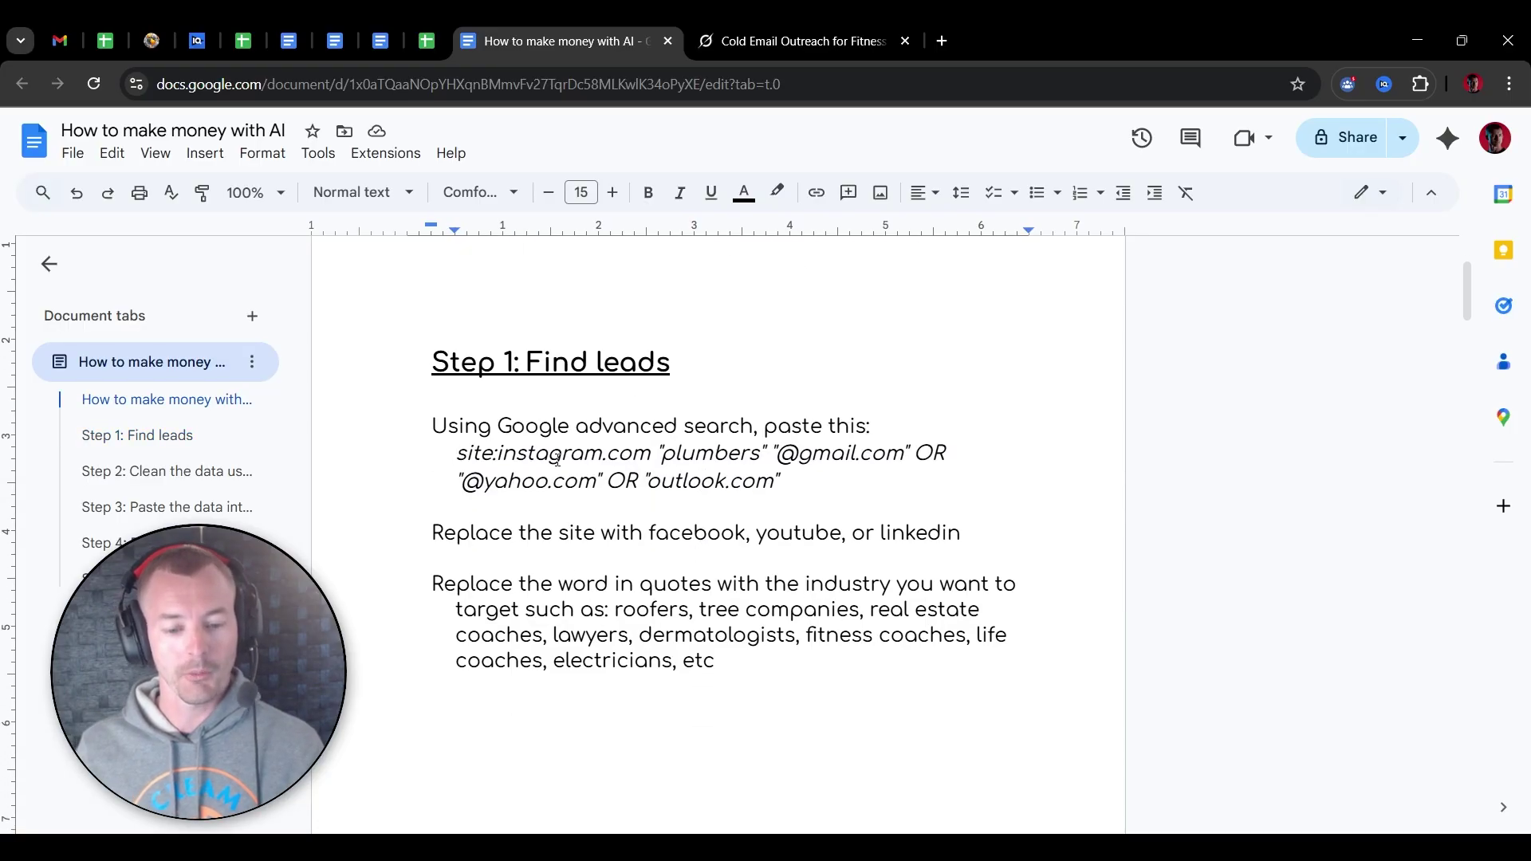
left_click_drag(497, 455, 652, 456)
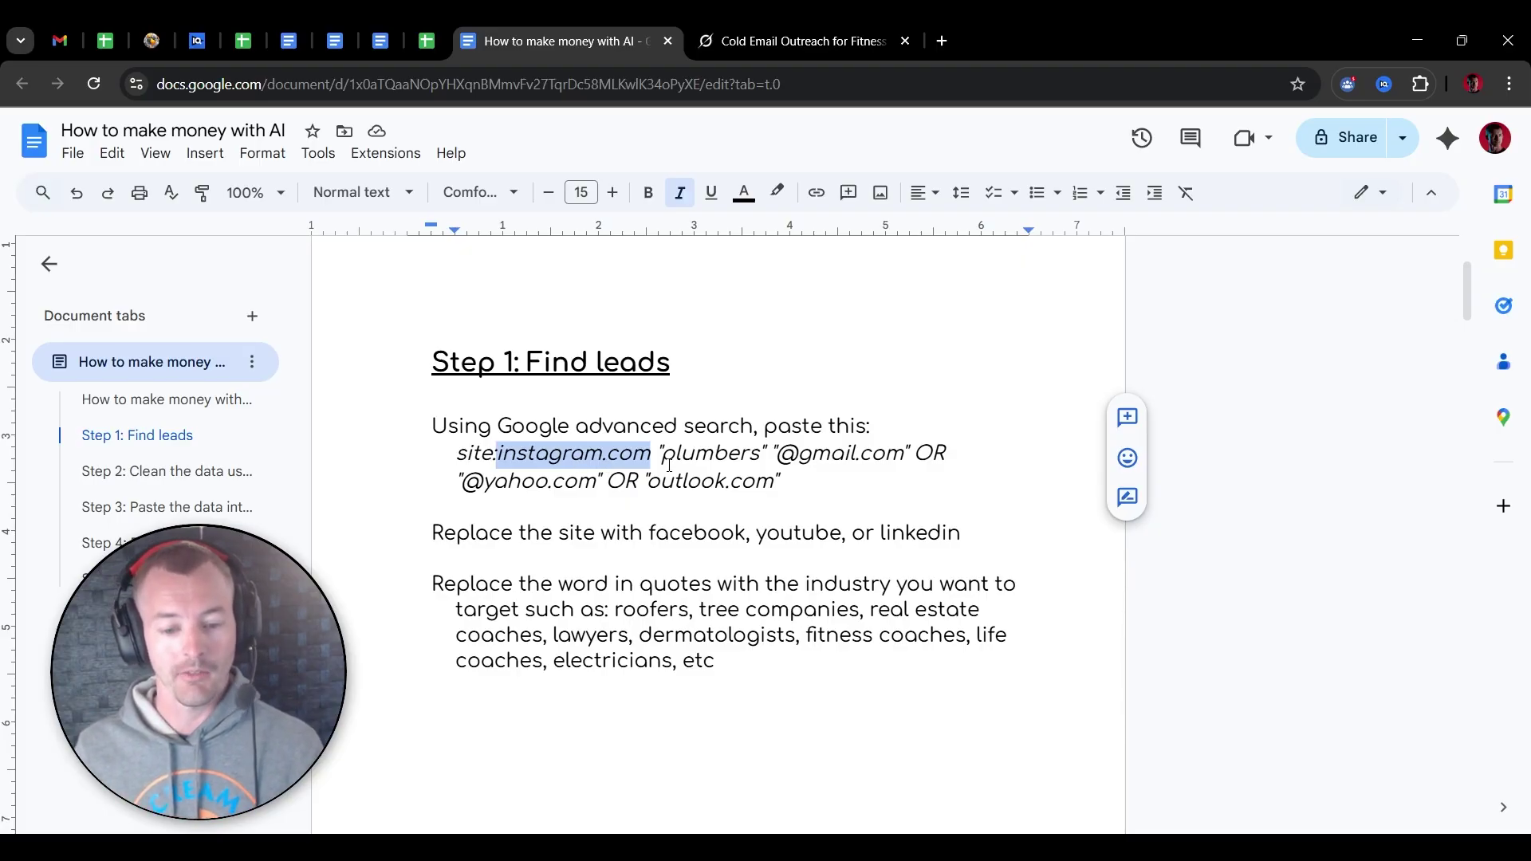
left_click_drag(662, 455, 758, 454)
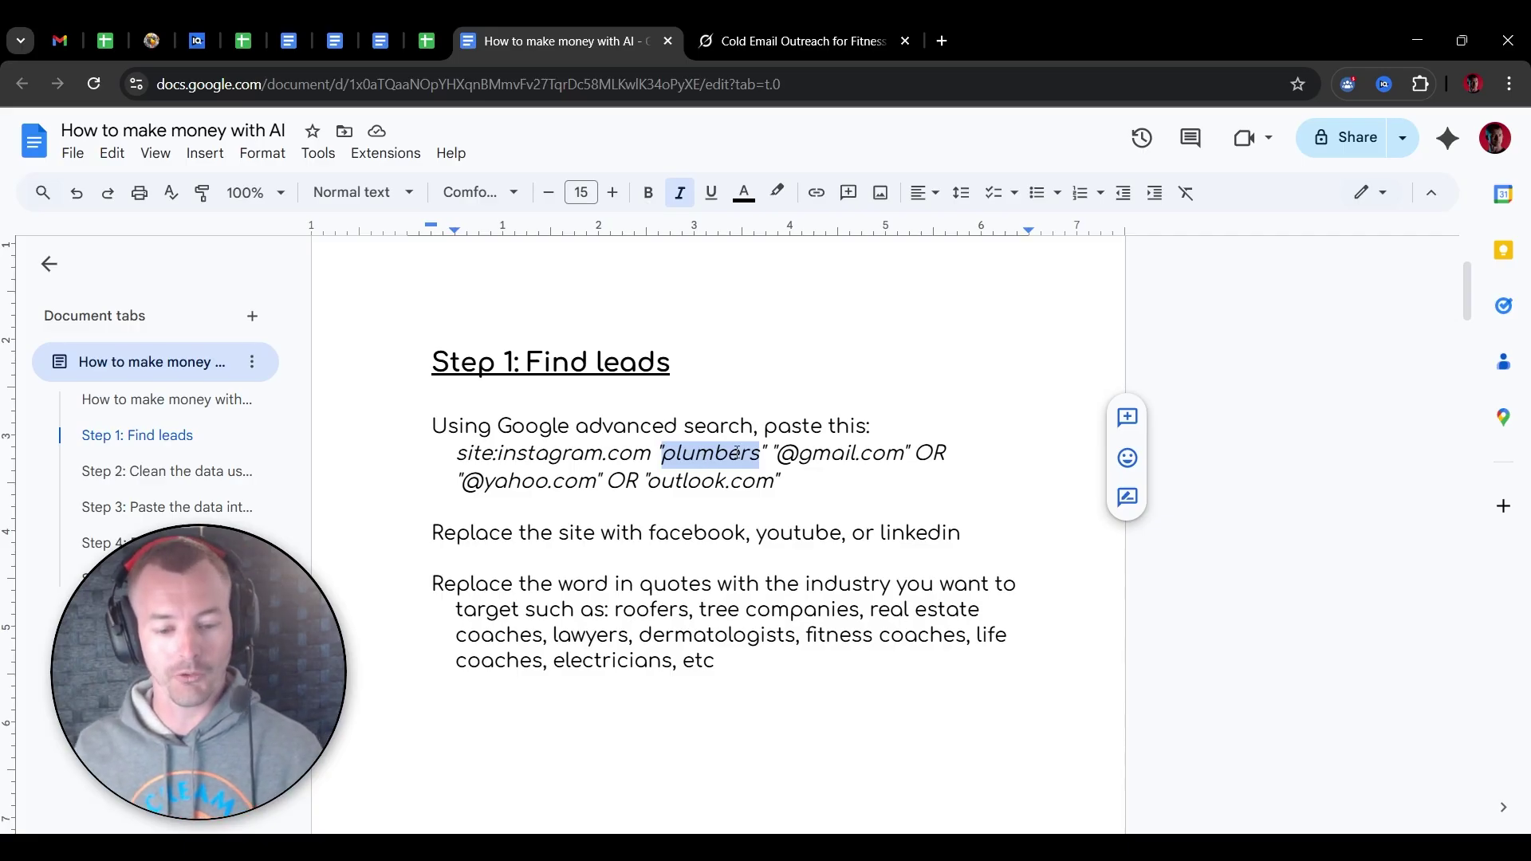
- Copy the full site:instagram.com search string into the search box of a new Google tab
left_click_drag(878, 485, 433, 464)
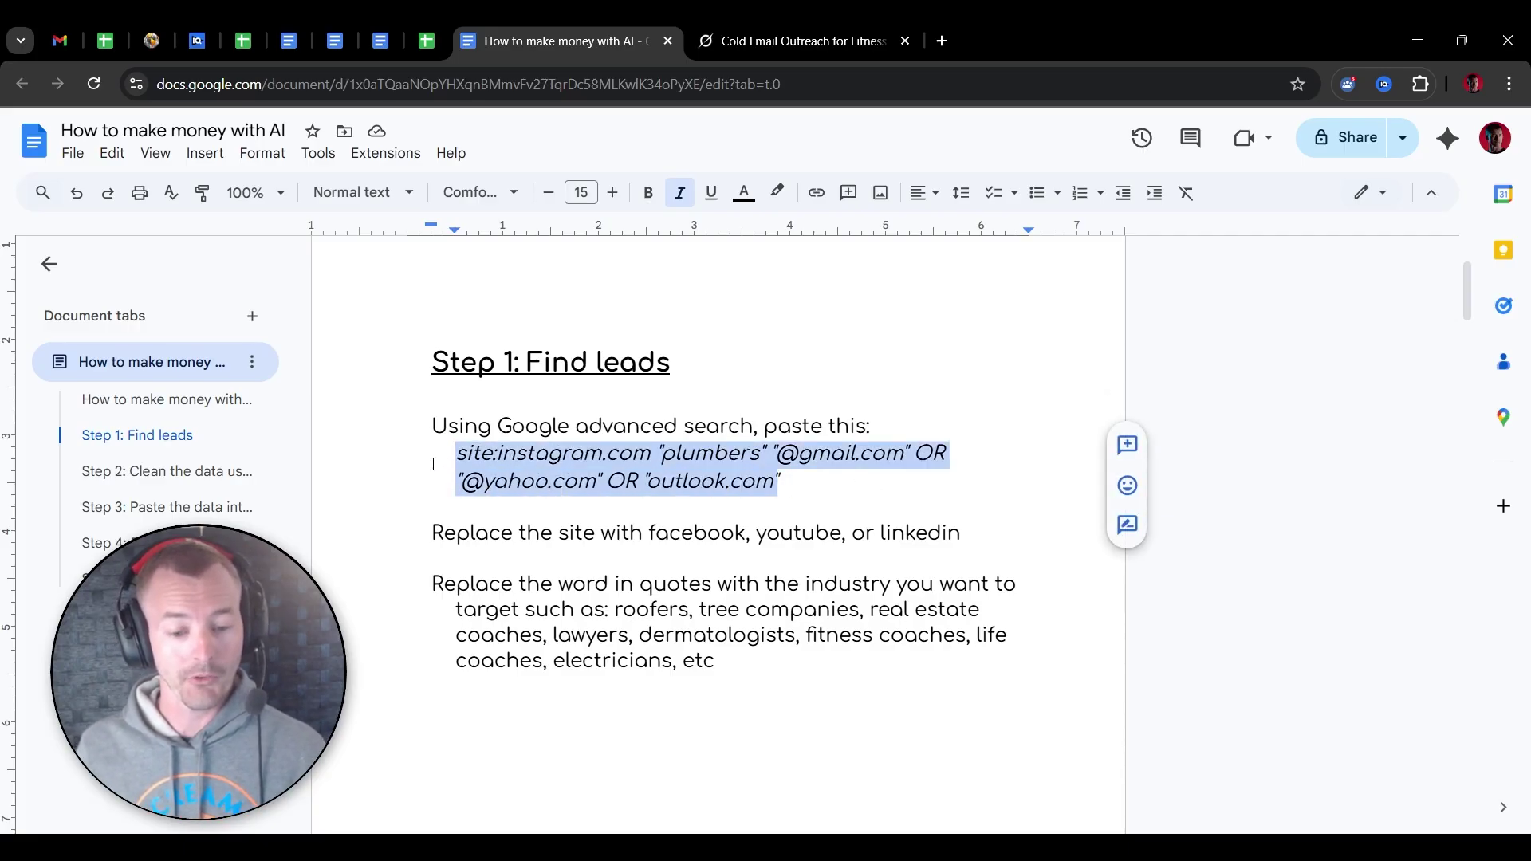
key("ctrl+c")
left_click(949, 37)
key("ctrl+v")
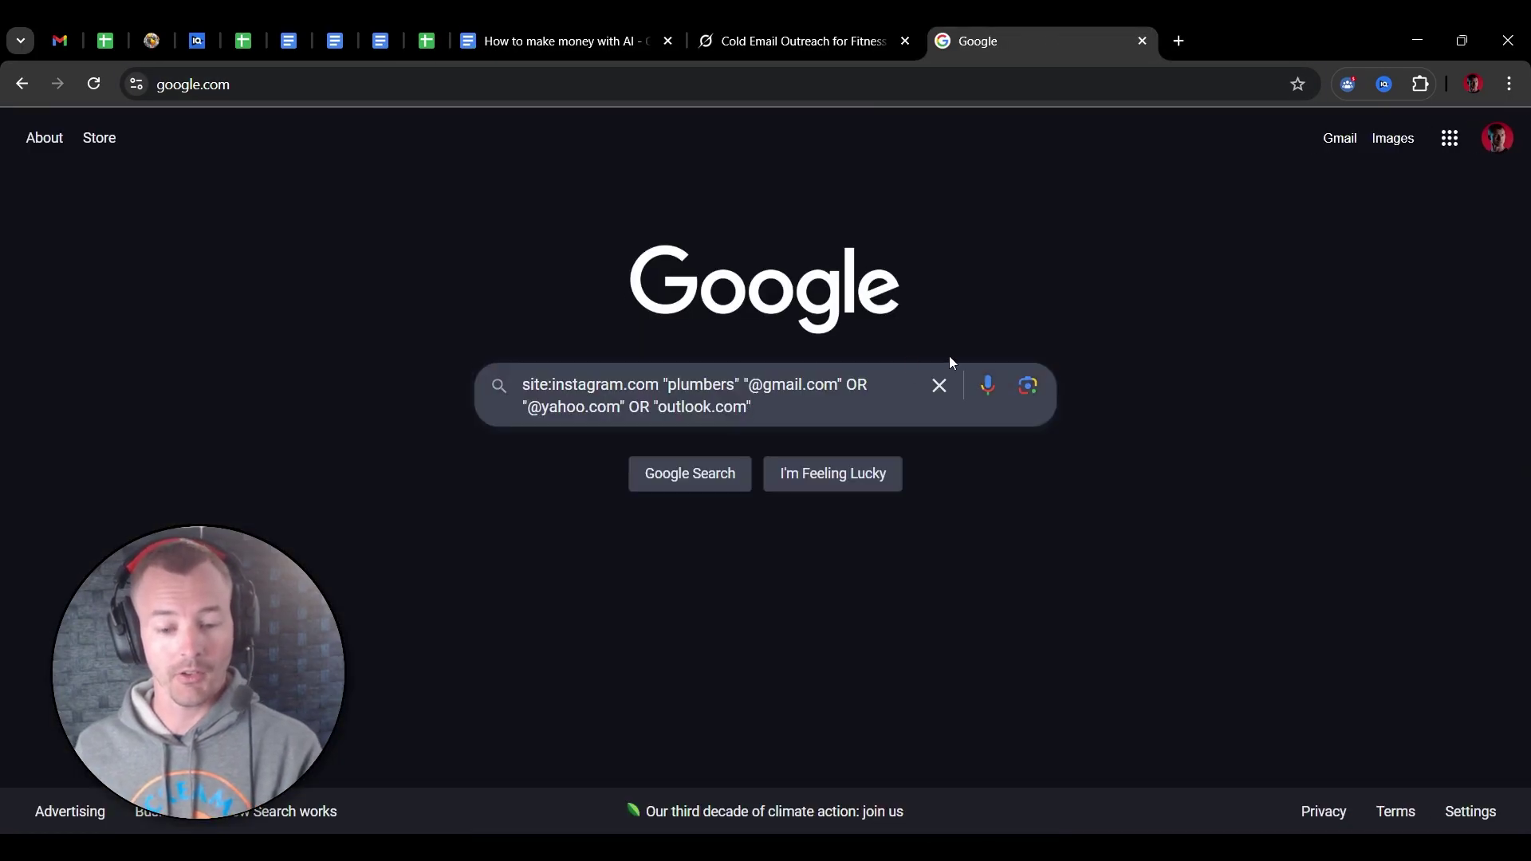
- Search Google for the Instagram plumbers email query, browse the results, then return to the guide's Step 2
key("Return")
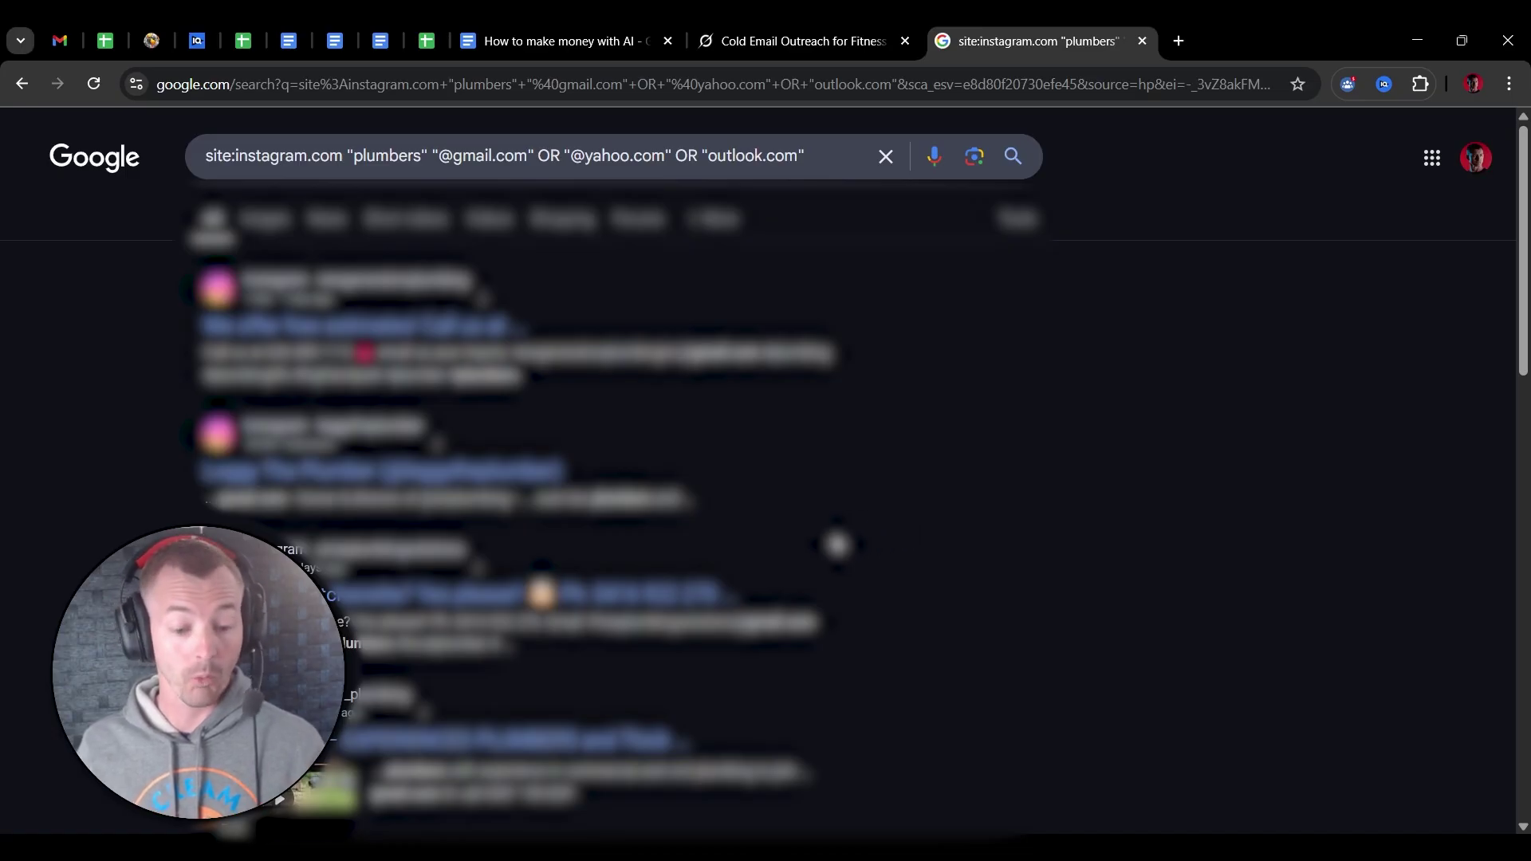
scroll(837, 545, "down", 2)
scroll(838, 545, "down", 3)
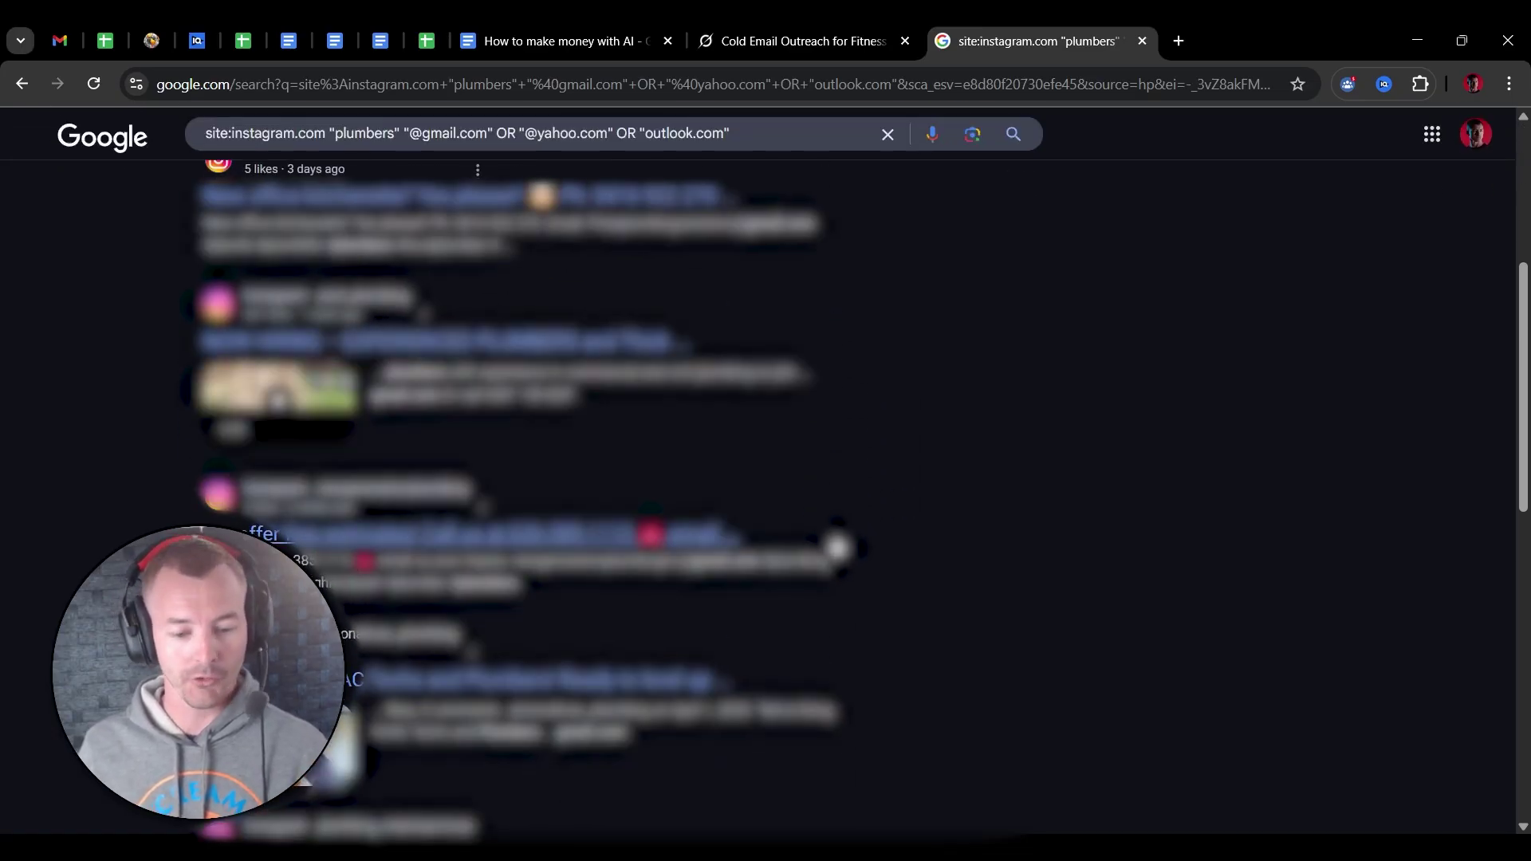
scroll(837, 548, "down", 1)
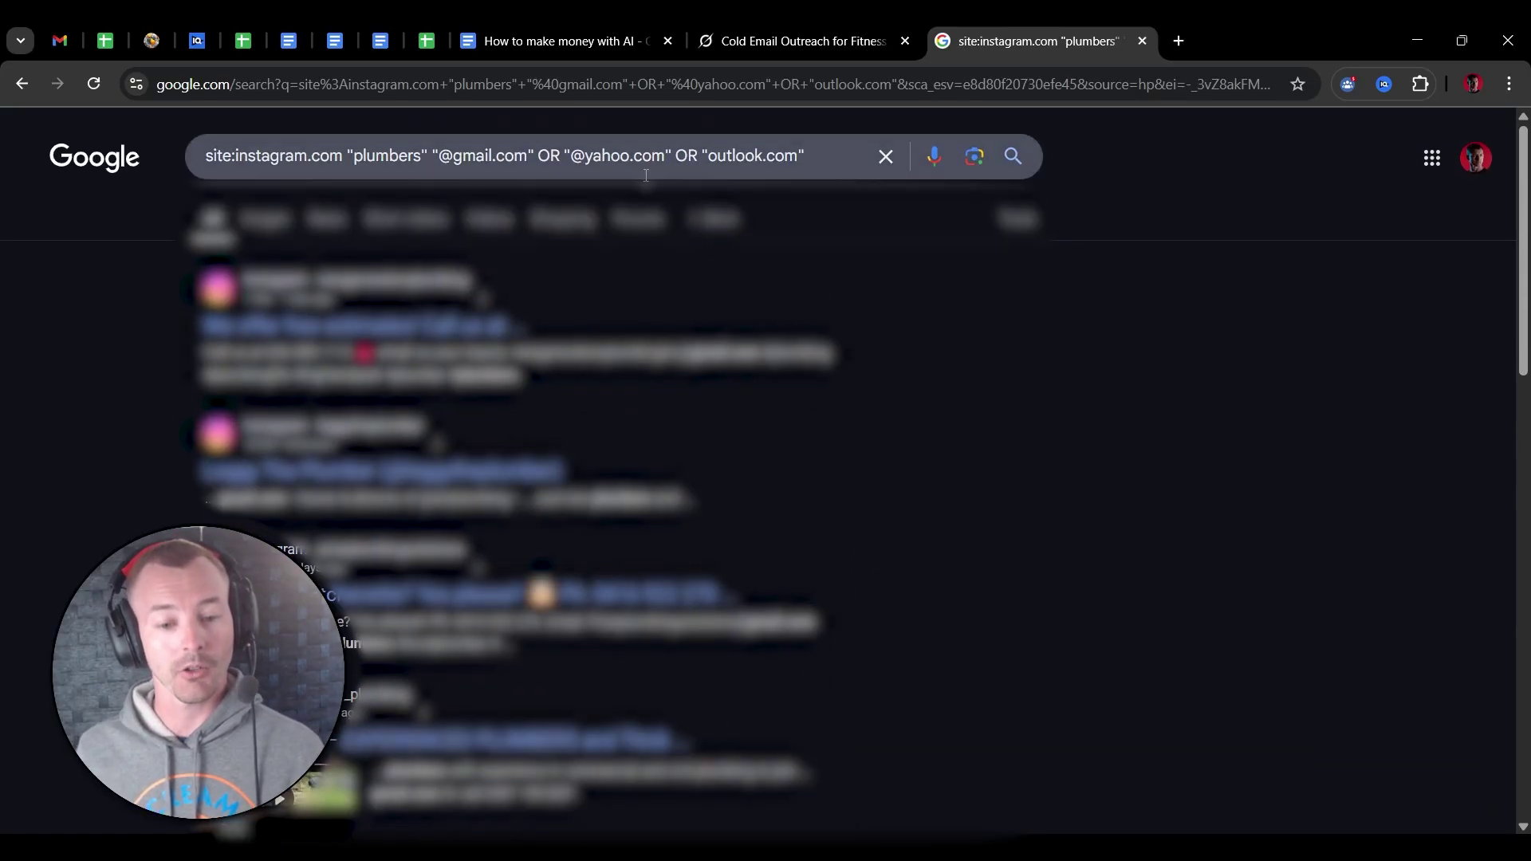
left_click(558, 40)
scroll(740, 539, "down", 5)
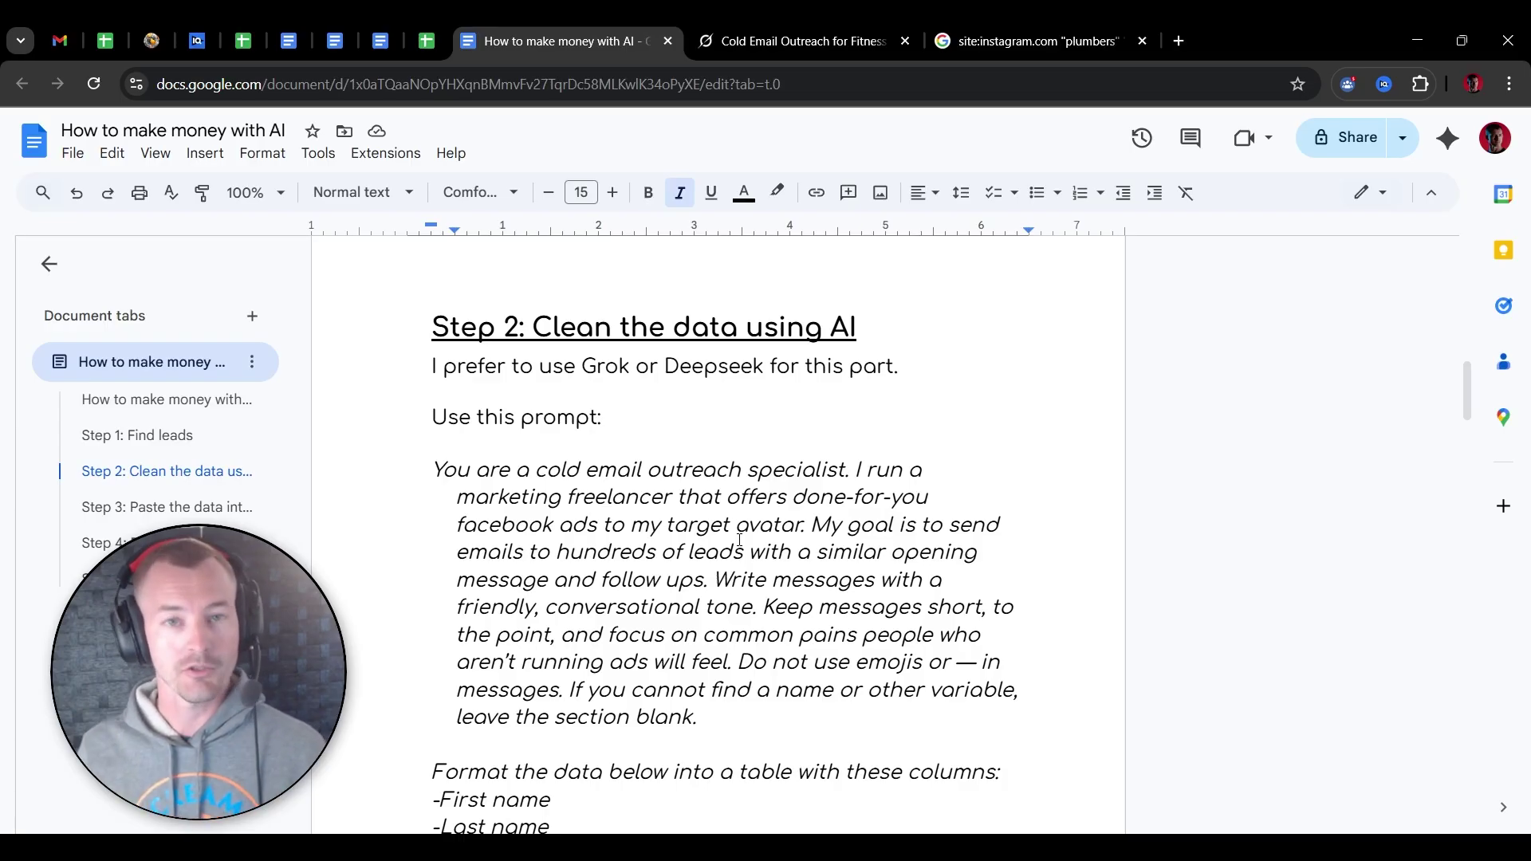
- Read through the Step 2 prompt, highlighting the opening, the freelancer offer, facebook ads and the tone
scroll(740, 540, "down", 3)
scroll(736, 541, "up", 3)
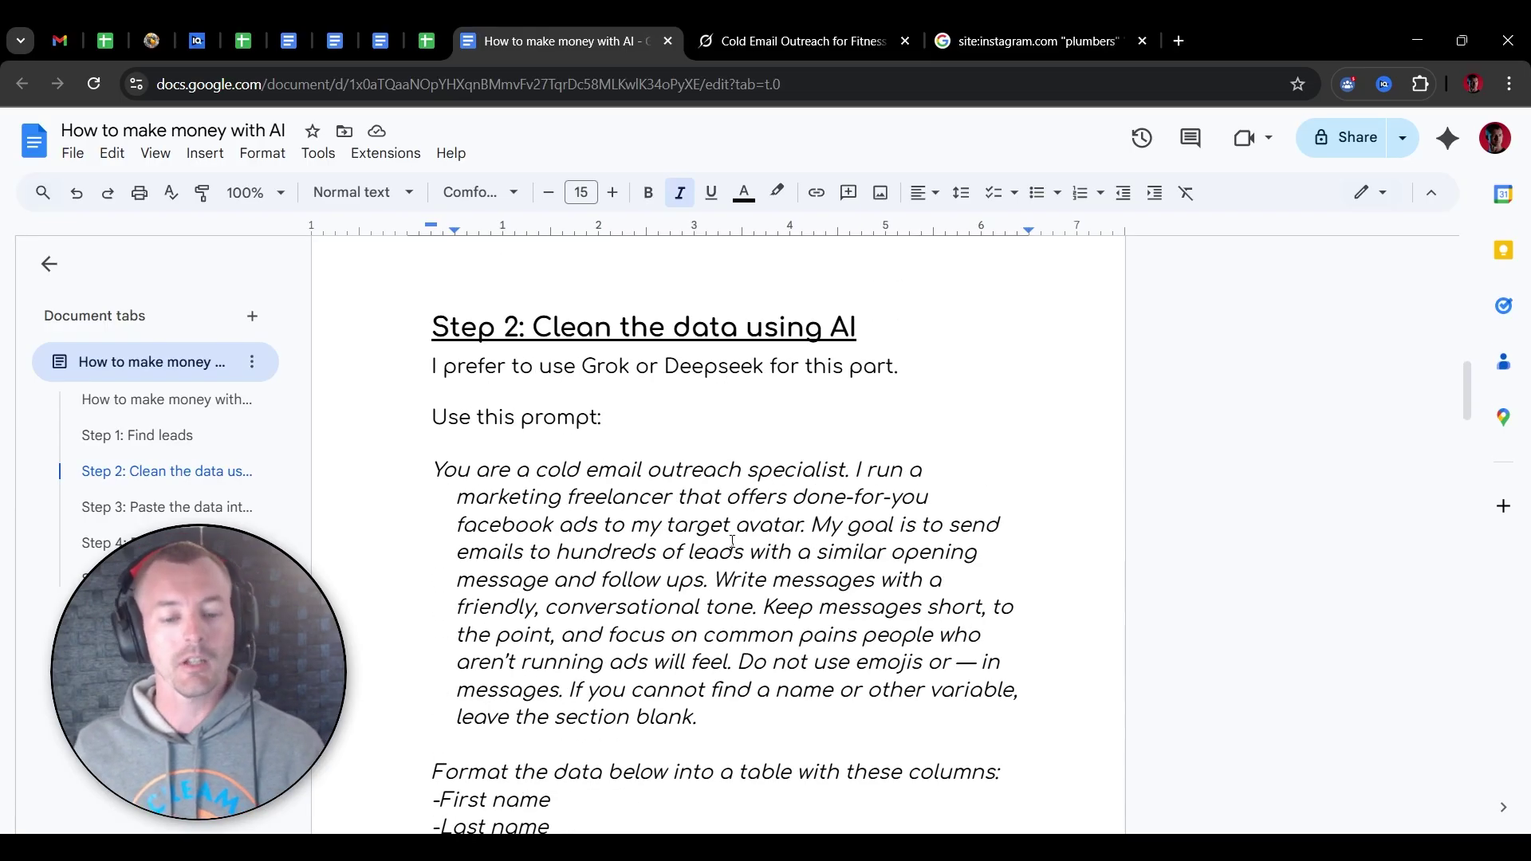
scroll(732, 542, "down", 1)
scroll(733, 542, "down", 2)
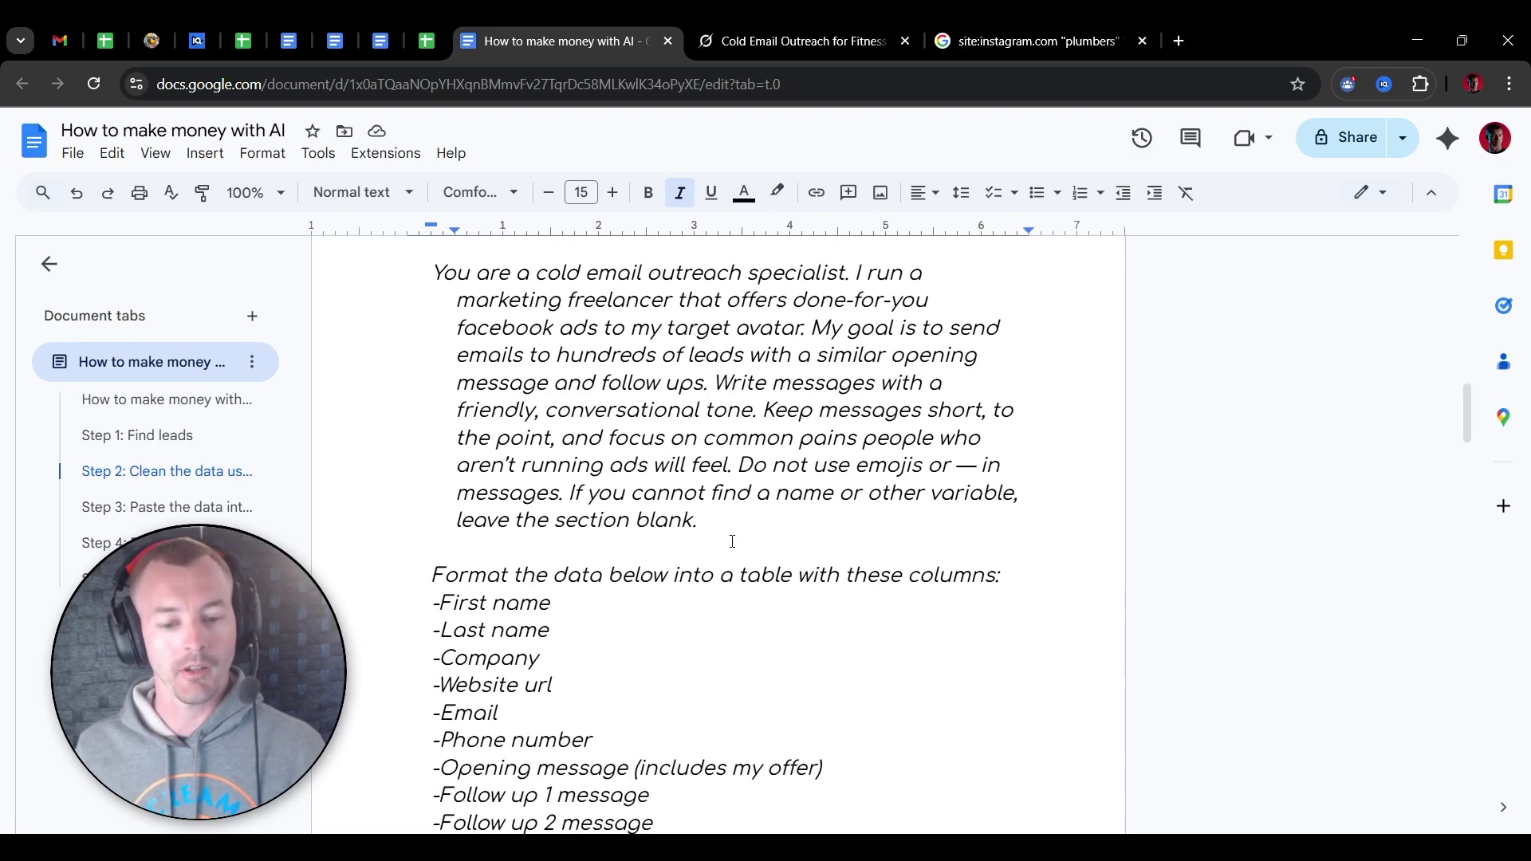
scroll(732, 542, "up", 2)
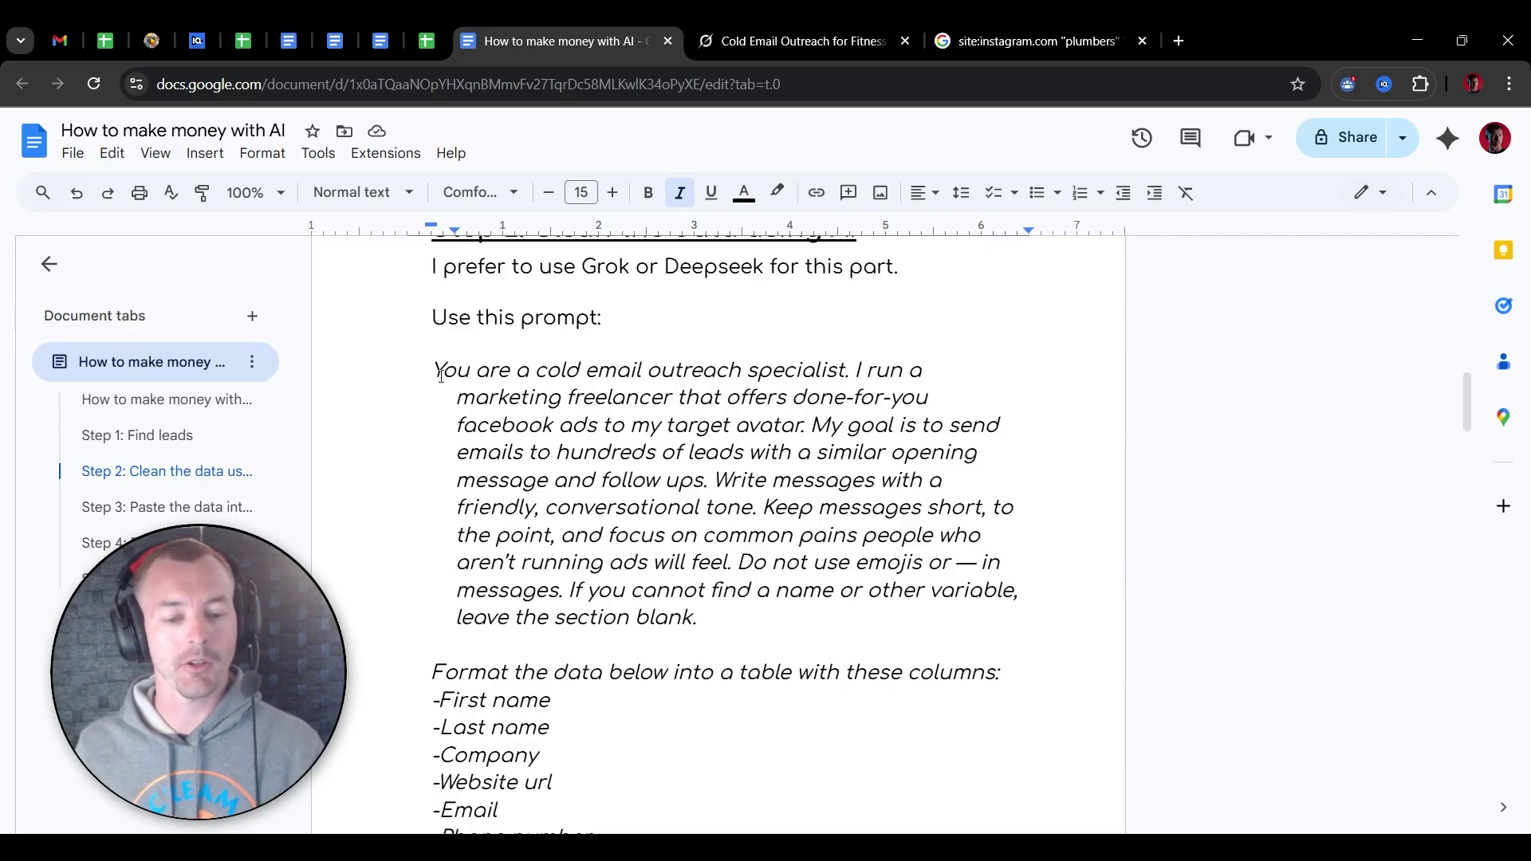
left_click_drag(441, 375, 586, 371)
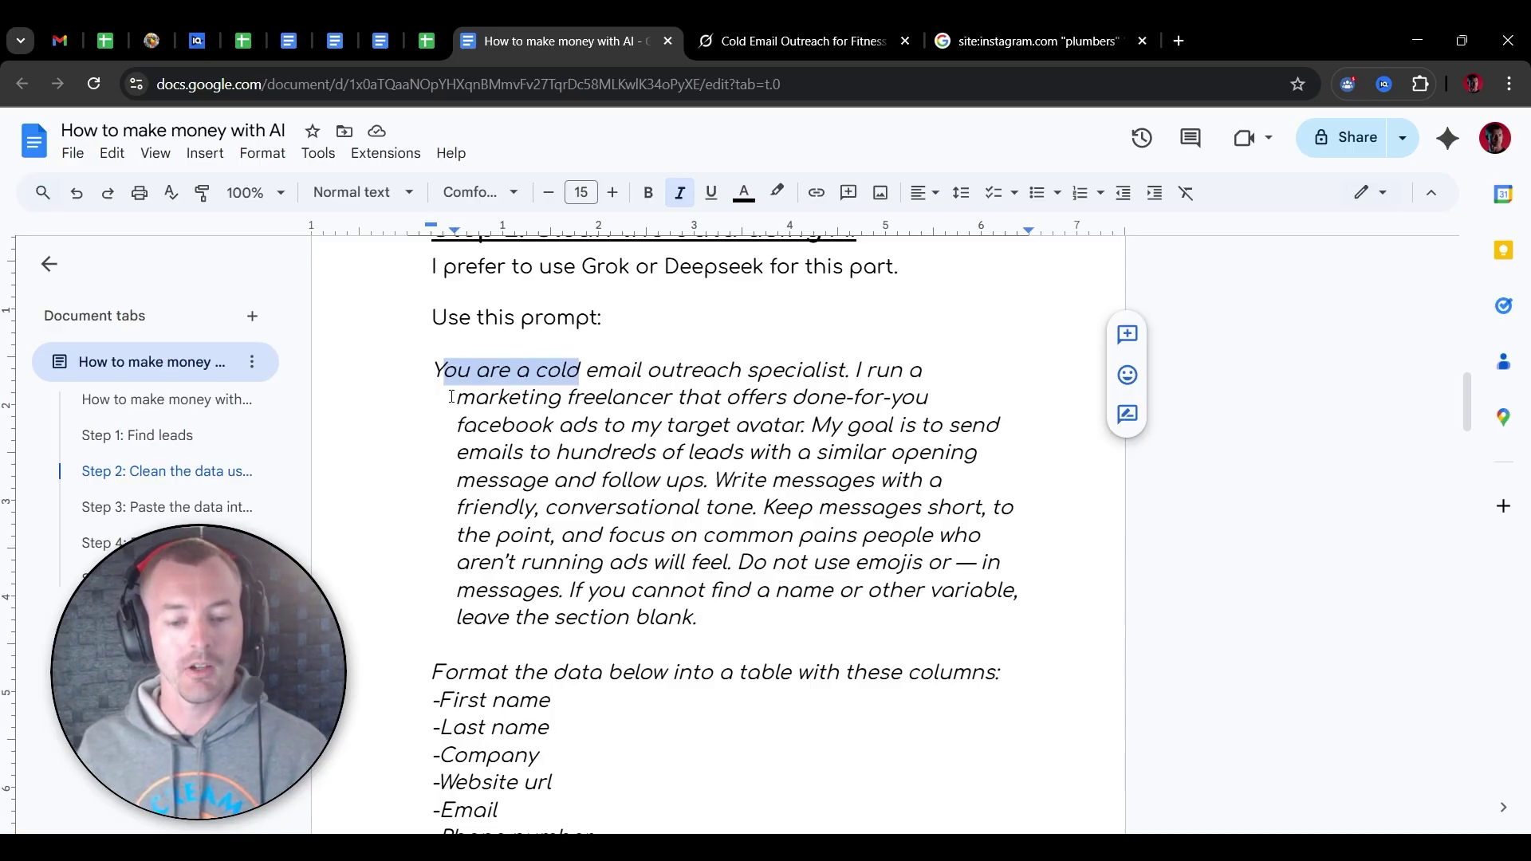
left_click_drag(474, 398, 802, 429)
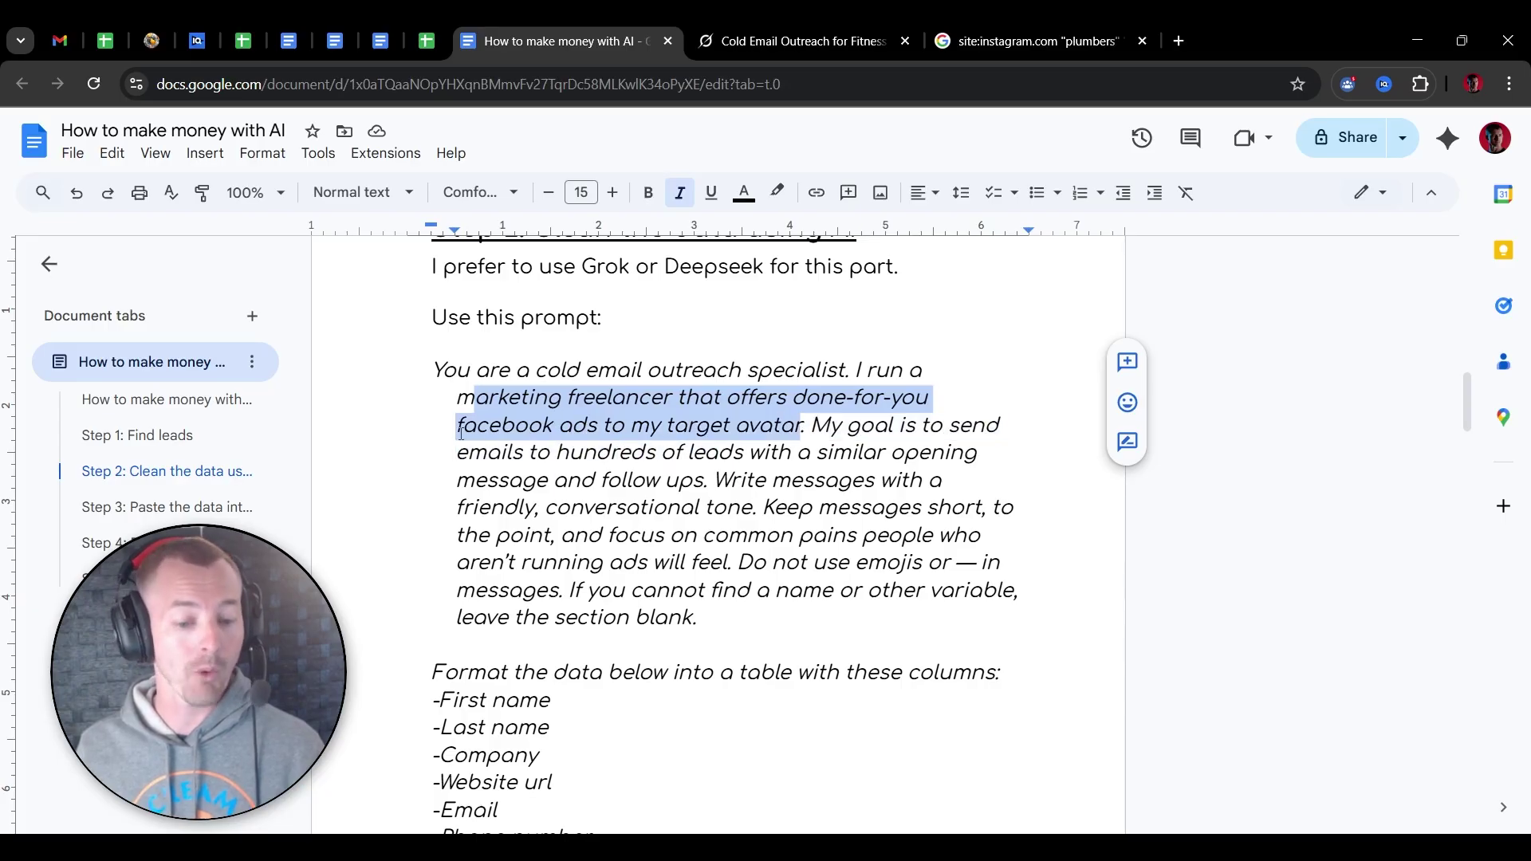
left_click_drag(461, 433, 602, 428)
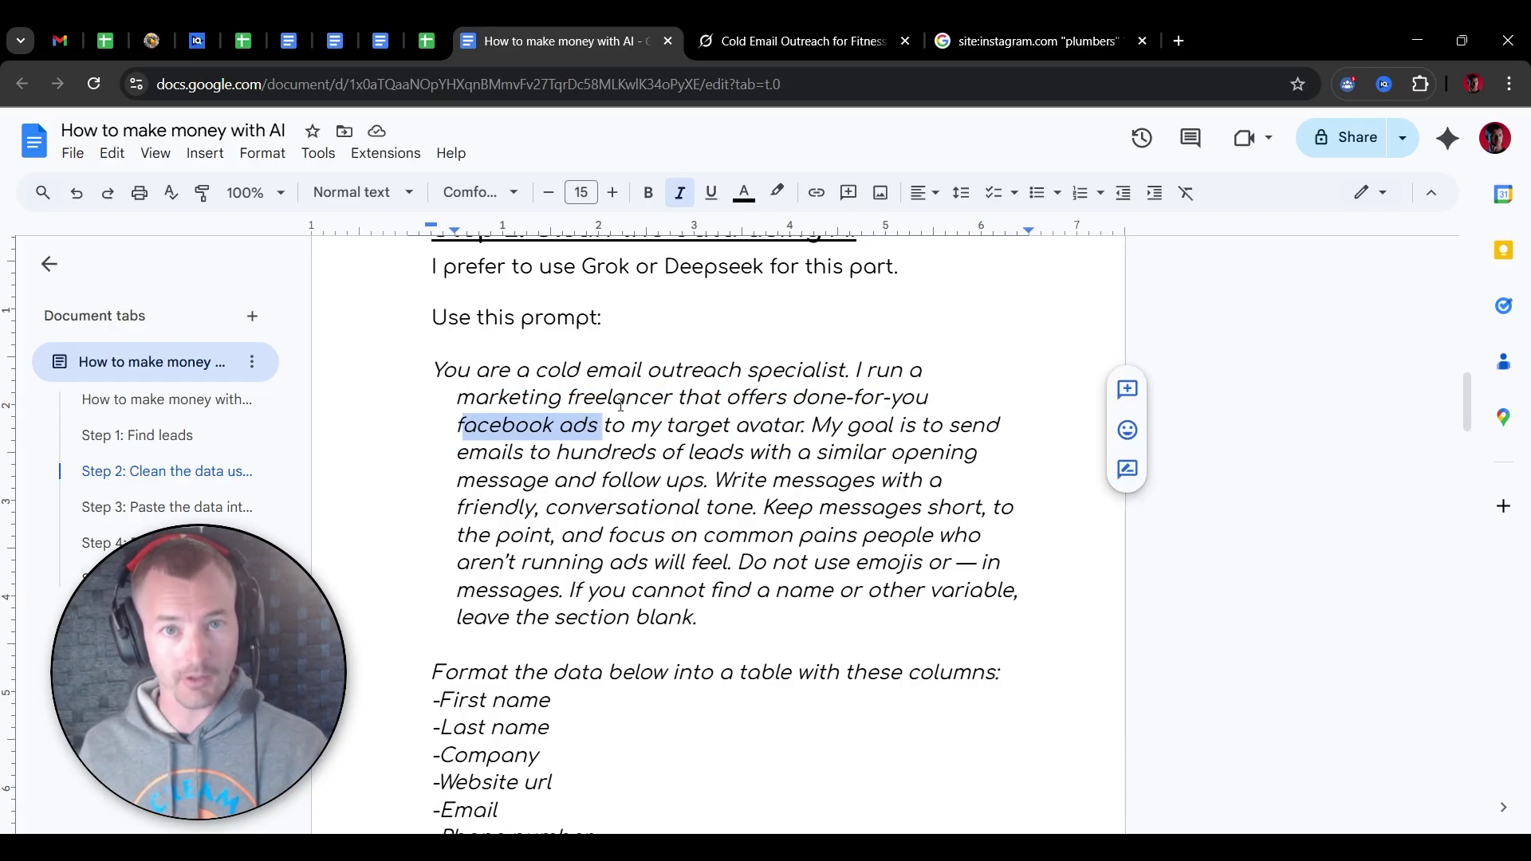
left_click(820, 399)
left_click_drag(816, 453, 854, 452)
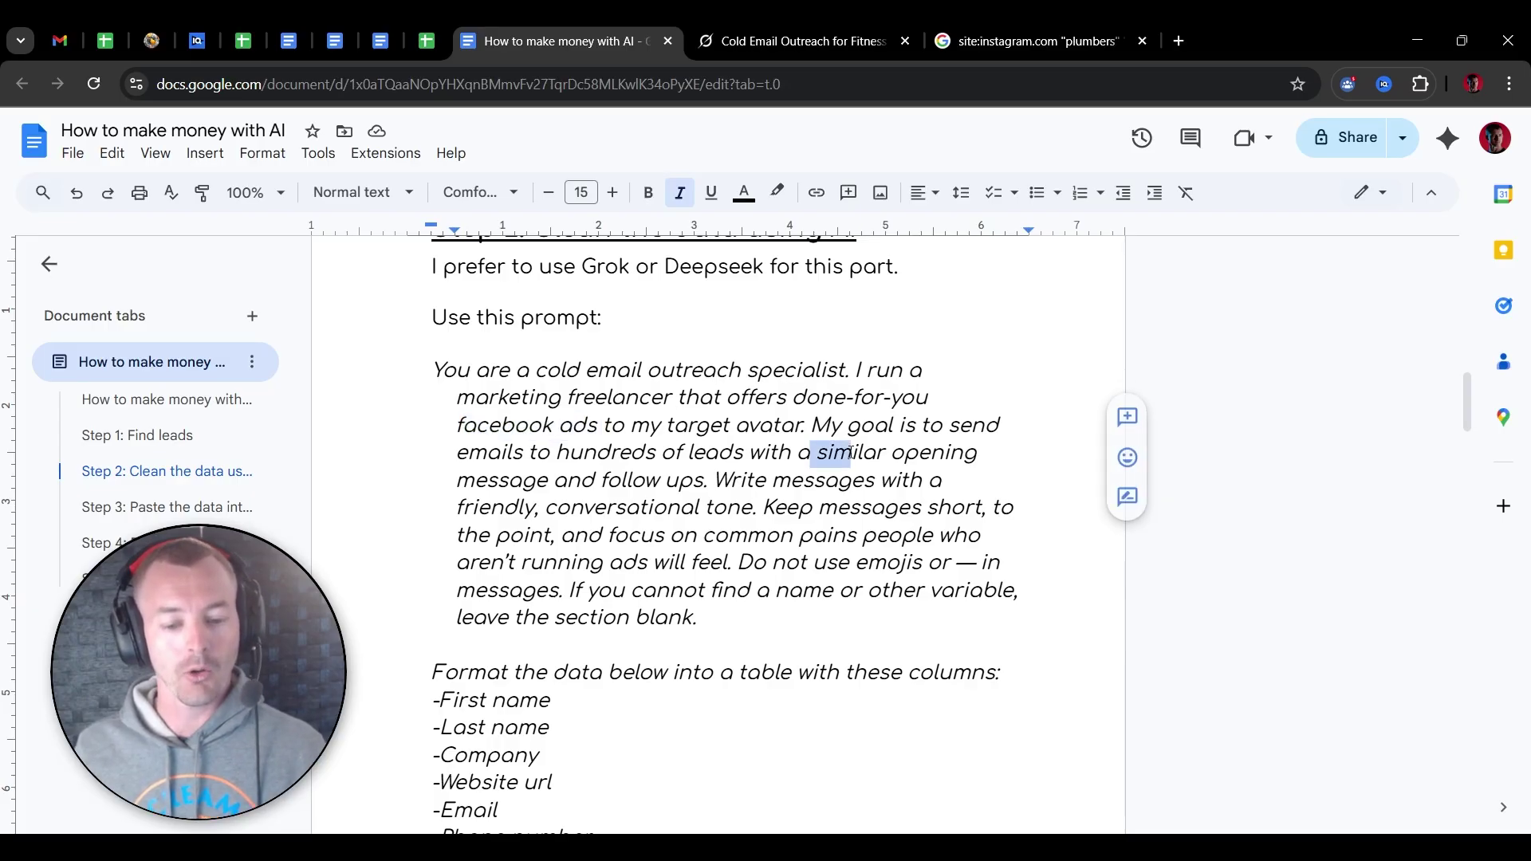
left_click(811, 452)
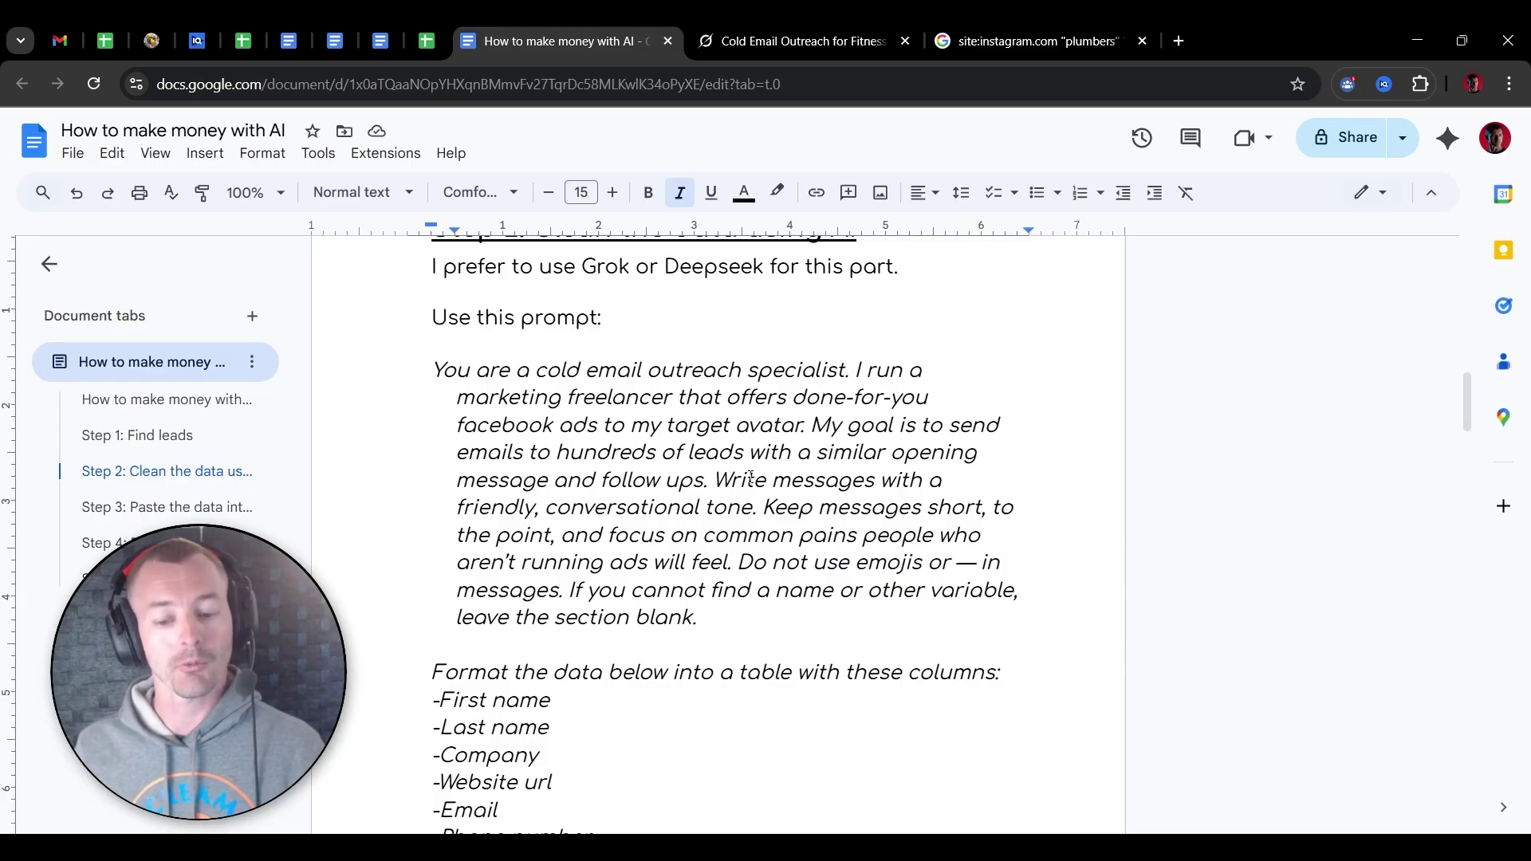
left_click_drag(517, 508, 742, 508)
left_click(820, 508)
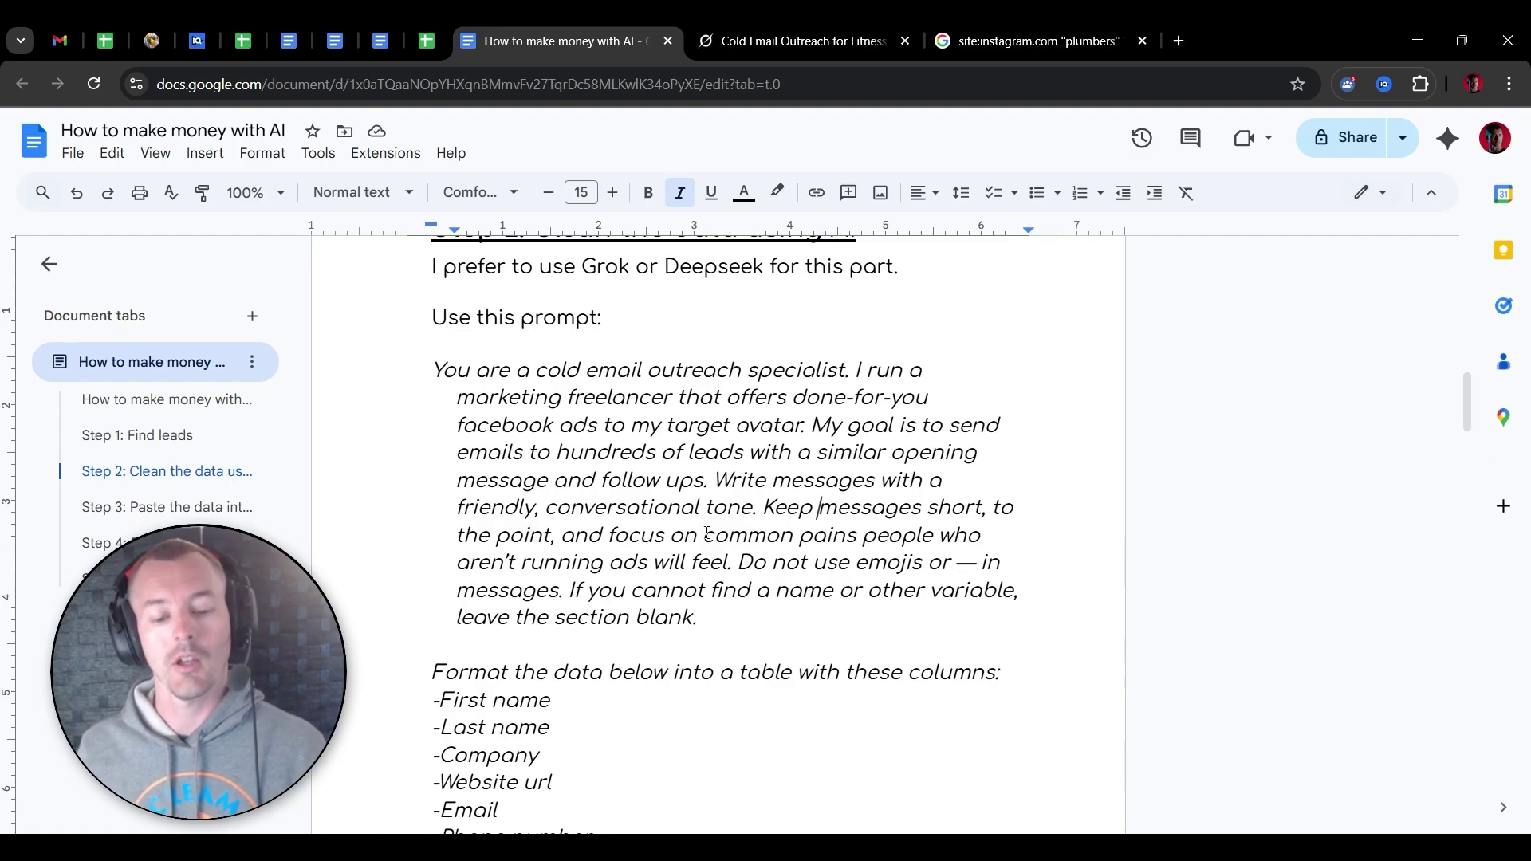
- Select the whole Step 2 prompt, from 'You are a cold' through the Follow up 3 message column
scroll(588, 518, "down", 4)
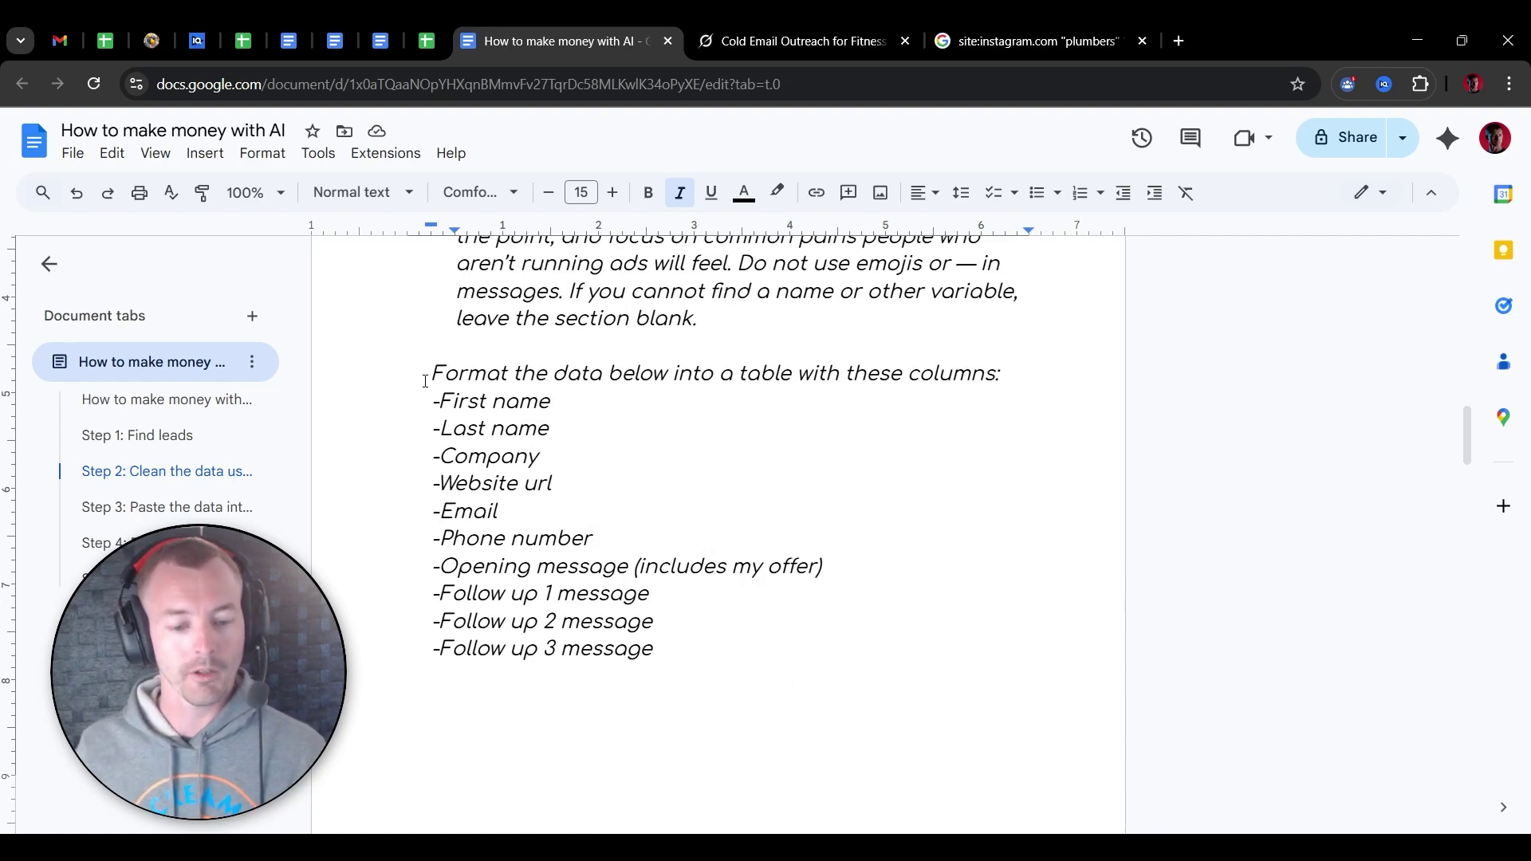
left_click_drag(427, 390, 756, 664)
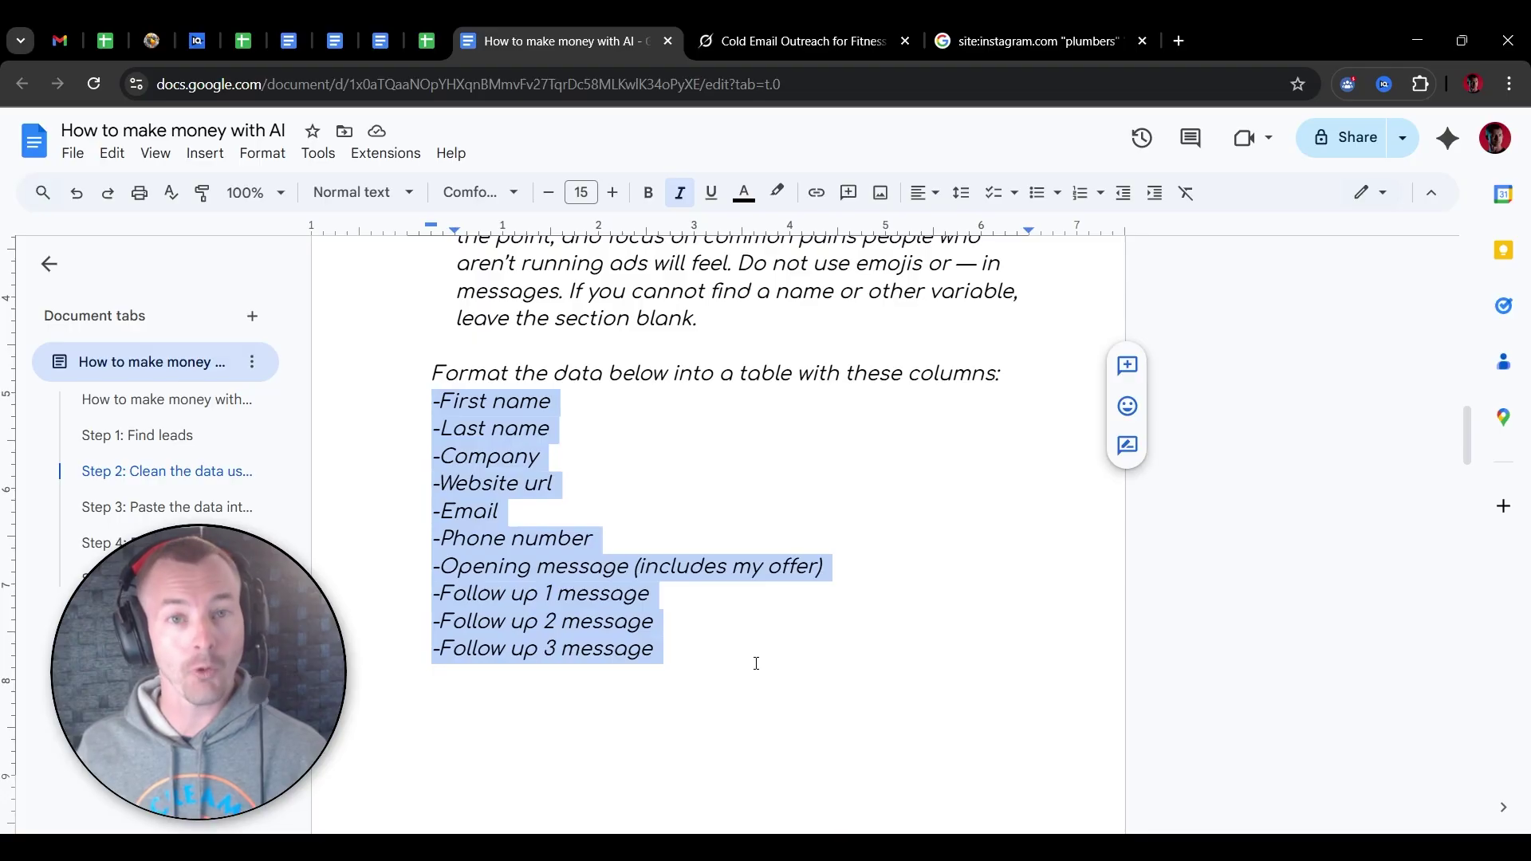
left_click(472, 413)
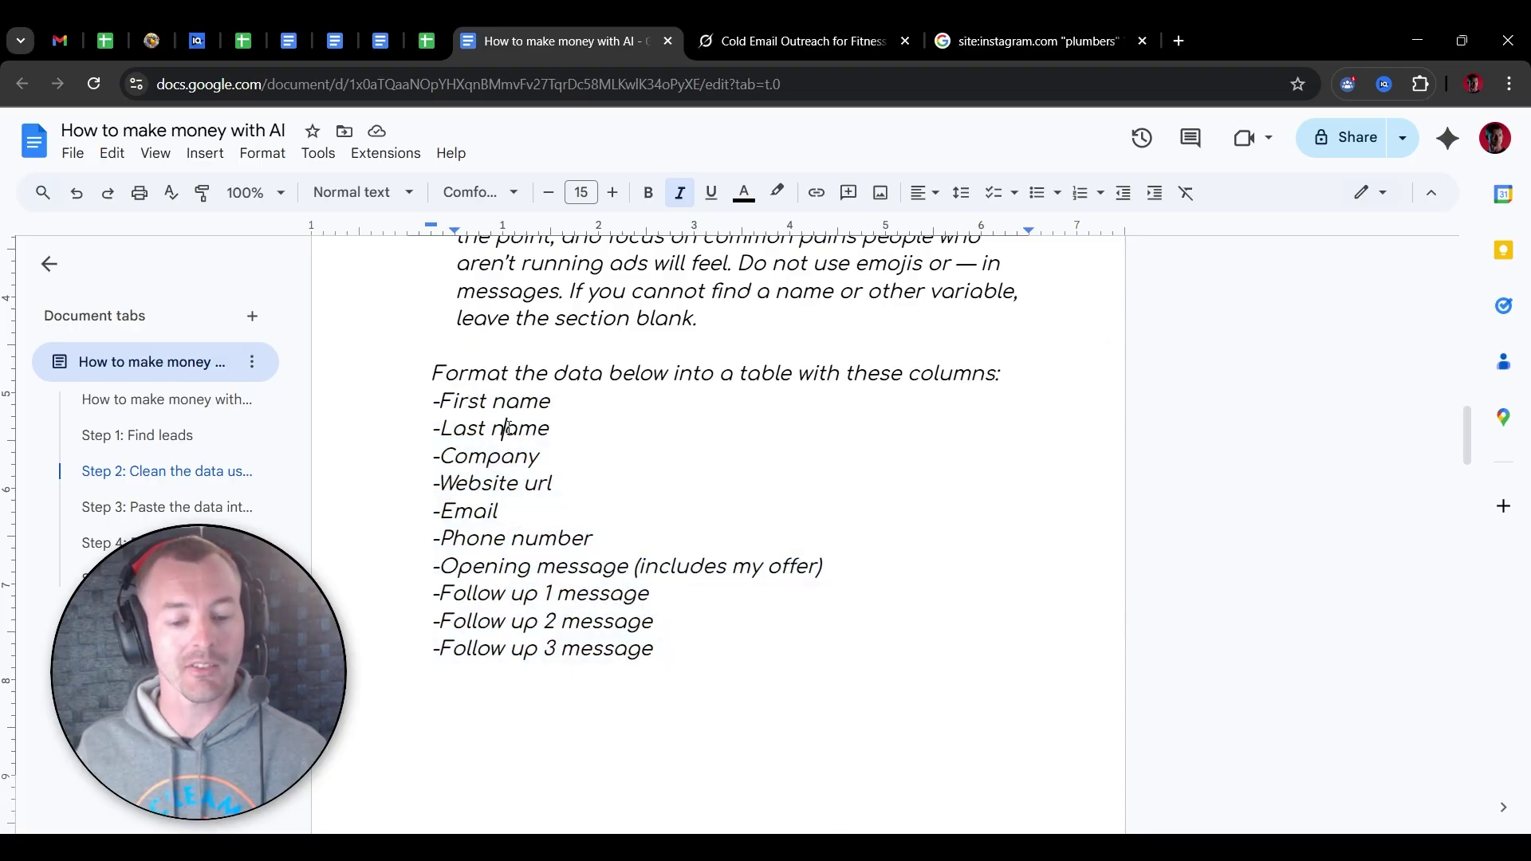
left_click(502, 457)
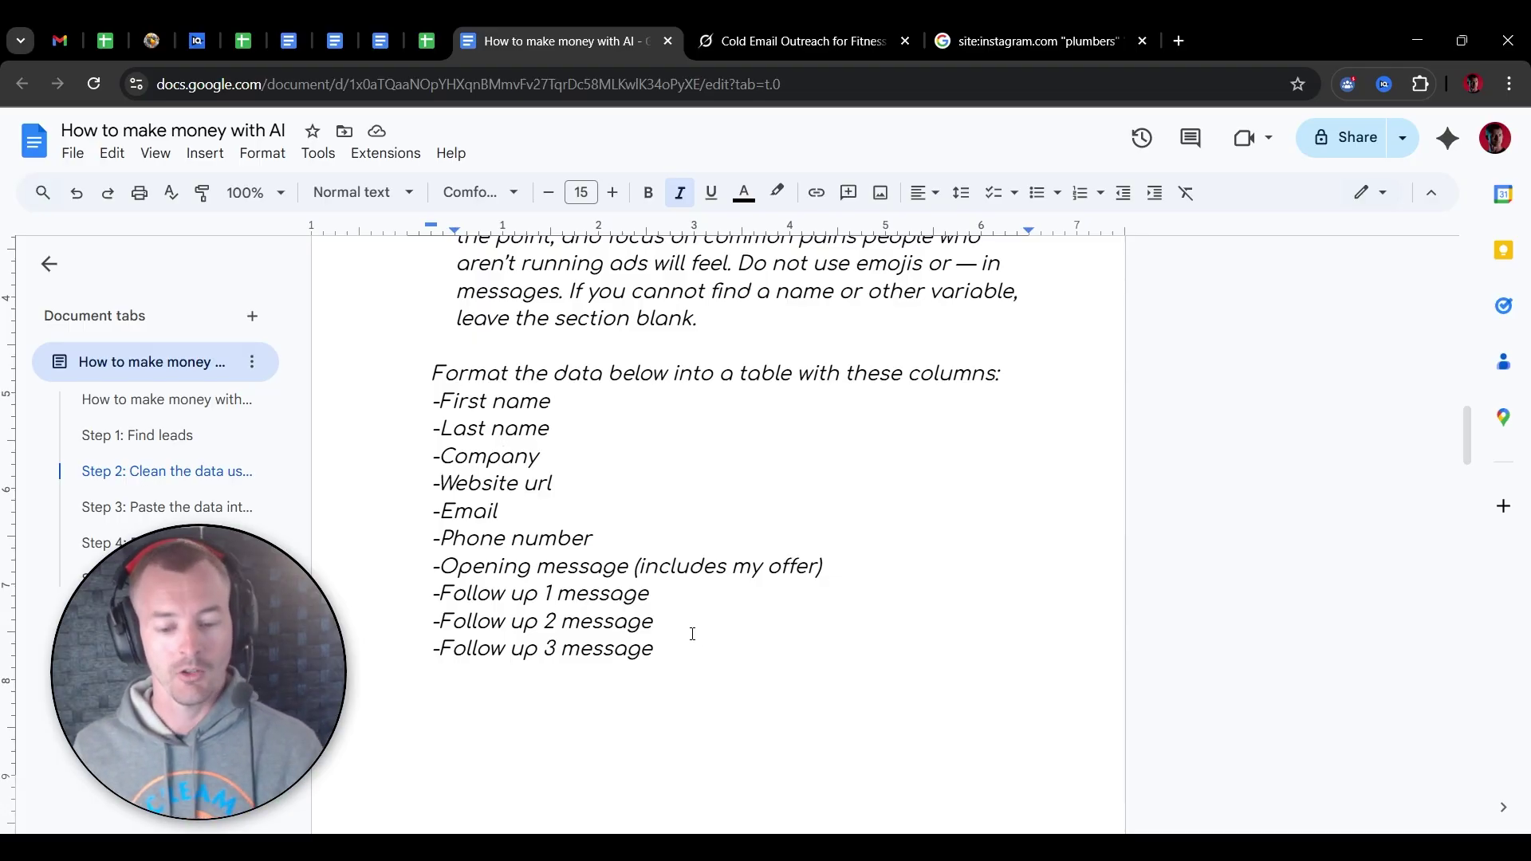
left_click_drag(694, 642, 420, 471)
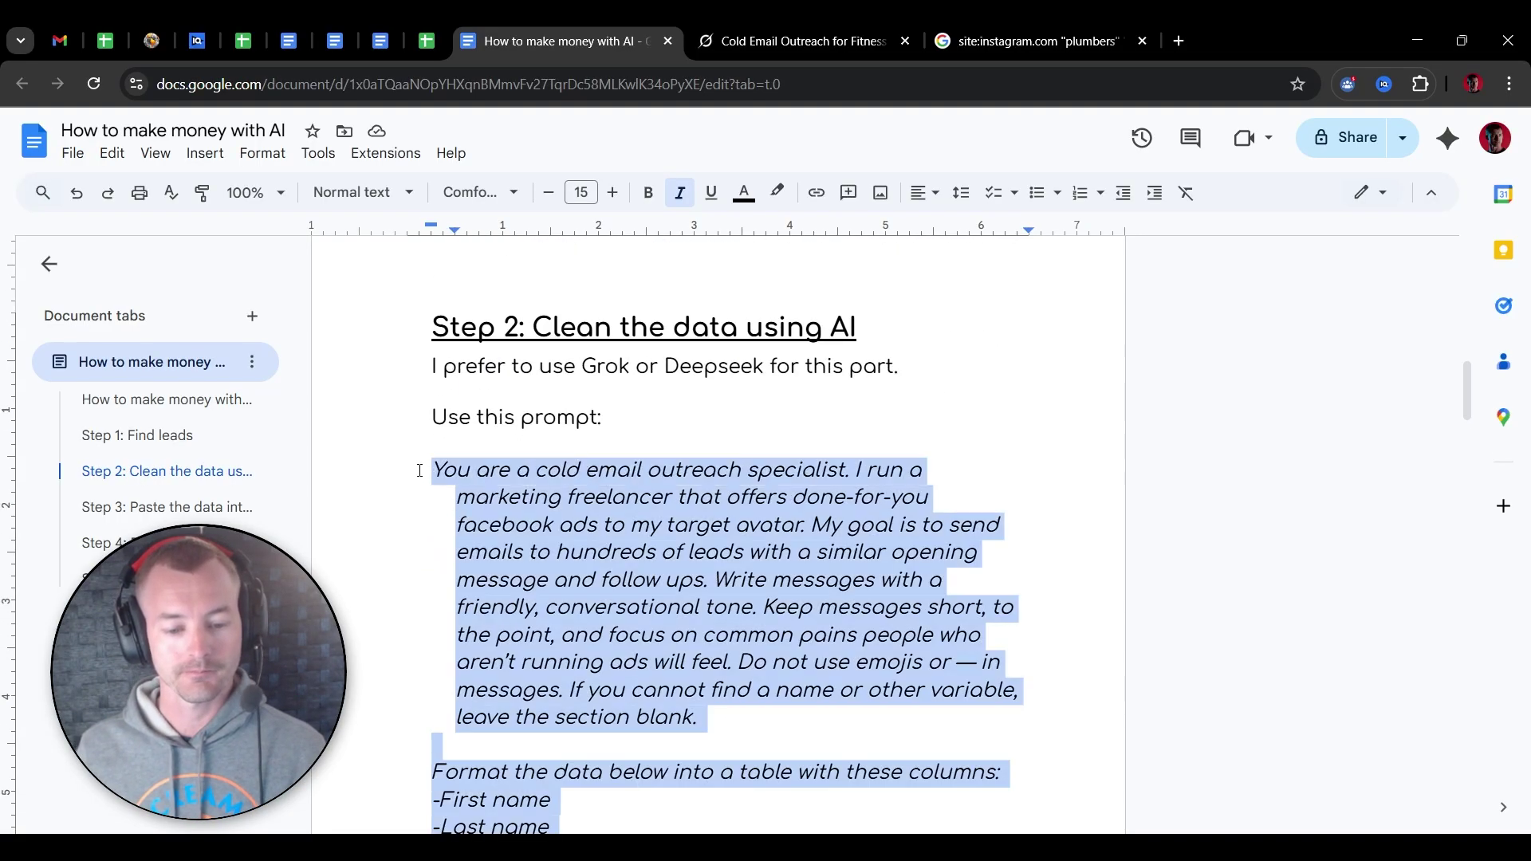
- Paste the copied lead-field prompt into Grok's message box and add blank lines below it
key("ctrl+c")
key("ctrl+Tab")
key("ctrl+v")
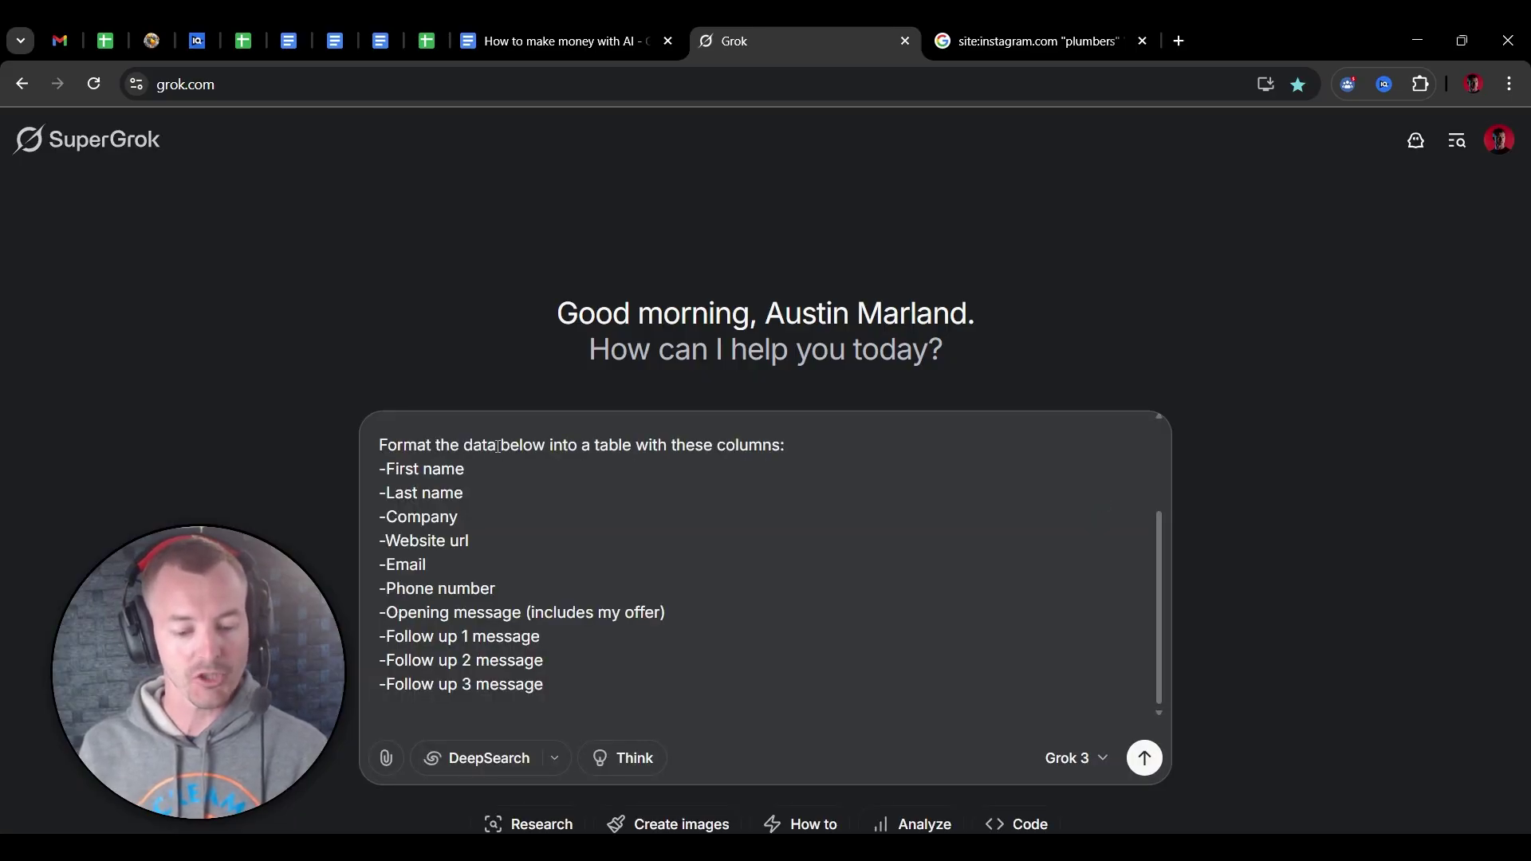
key("shift+Return")
key("shift+Return")
key("shift+Return")
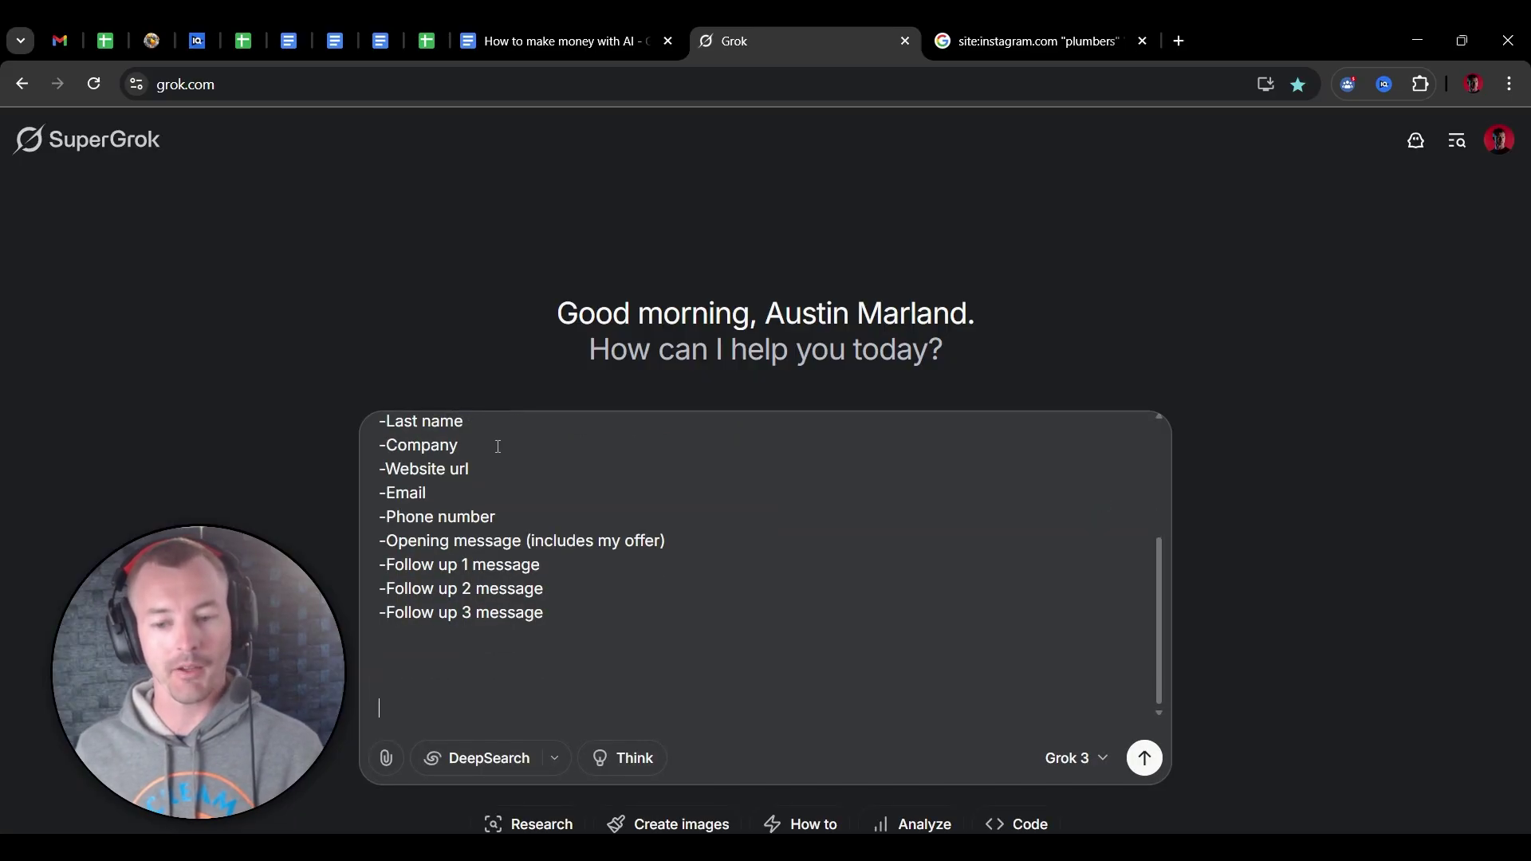
- Append the Instagram plumber search results to the Grok prompt and send it for a table
left_click(993, 44)
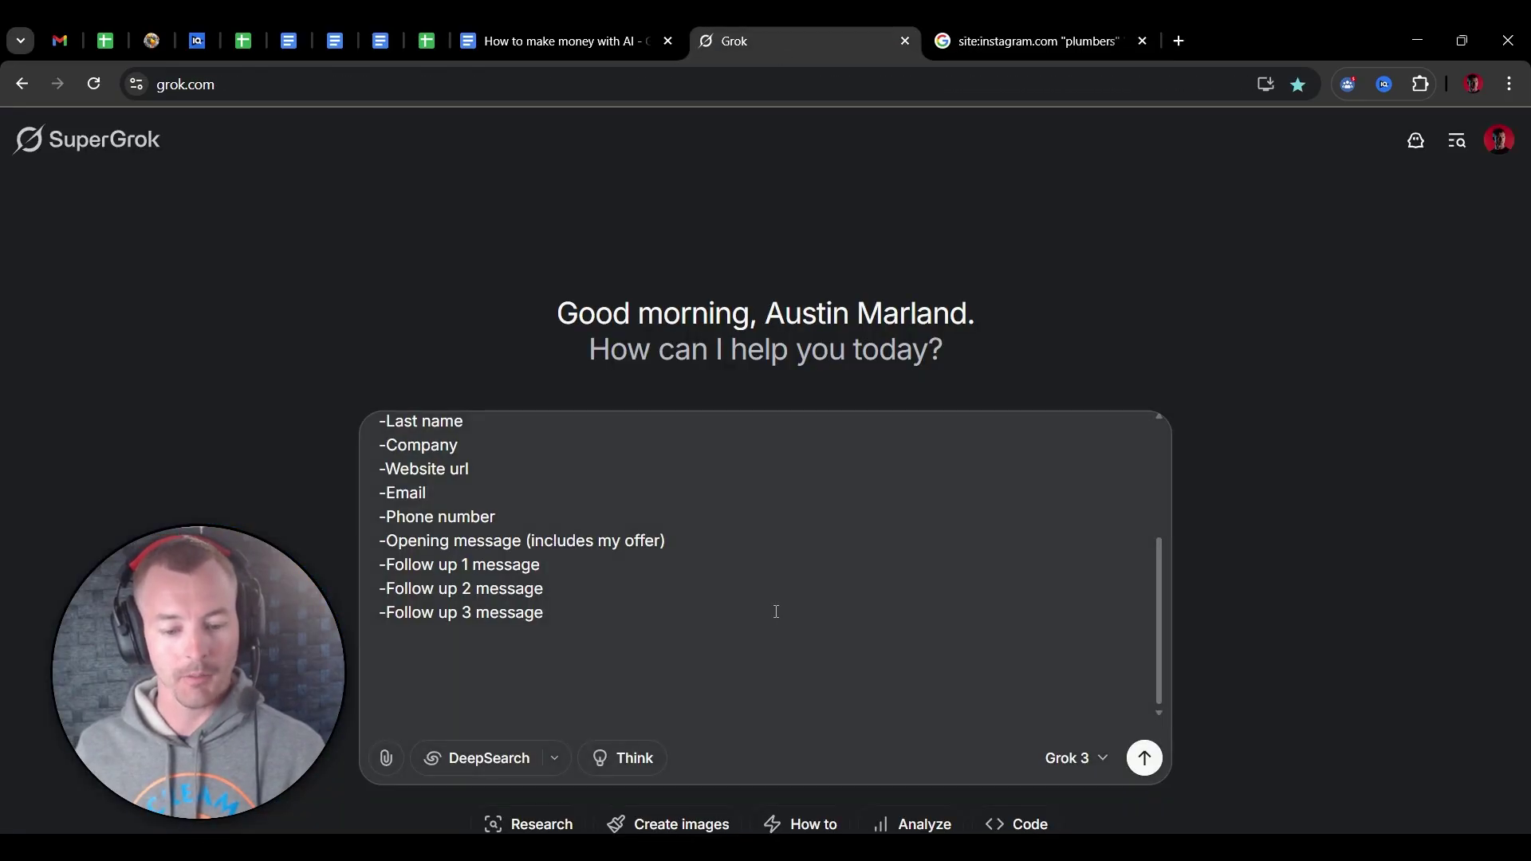
key("ctrl+v")
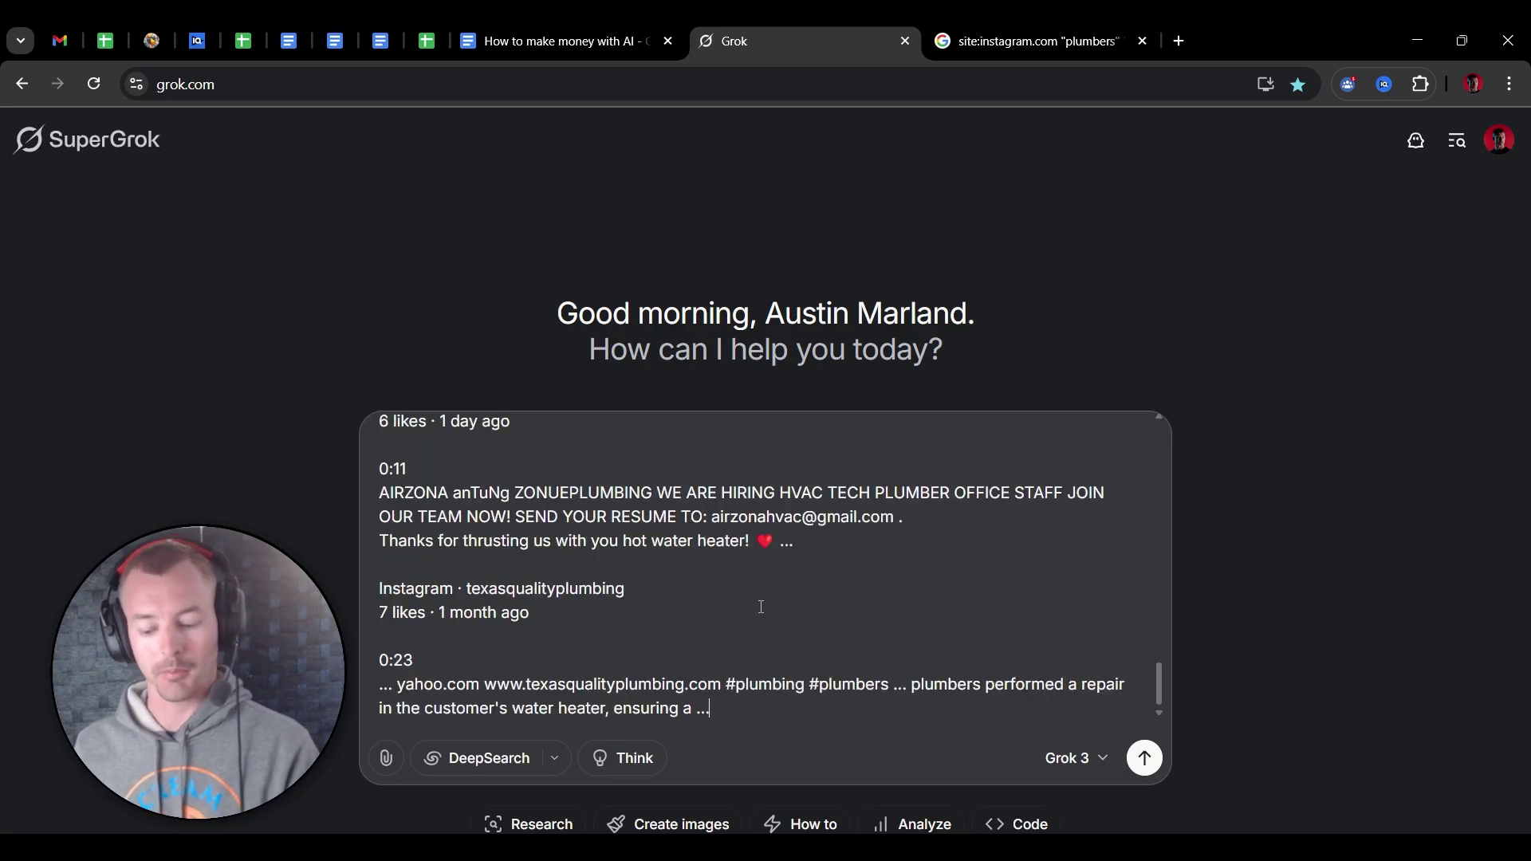
key("Return")
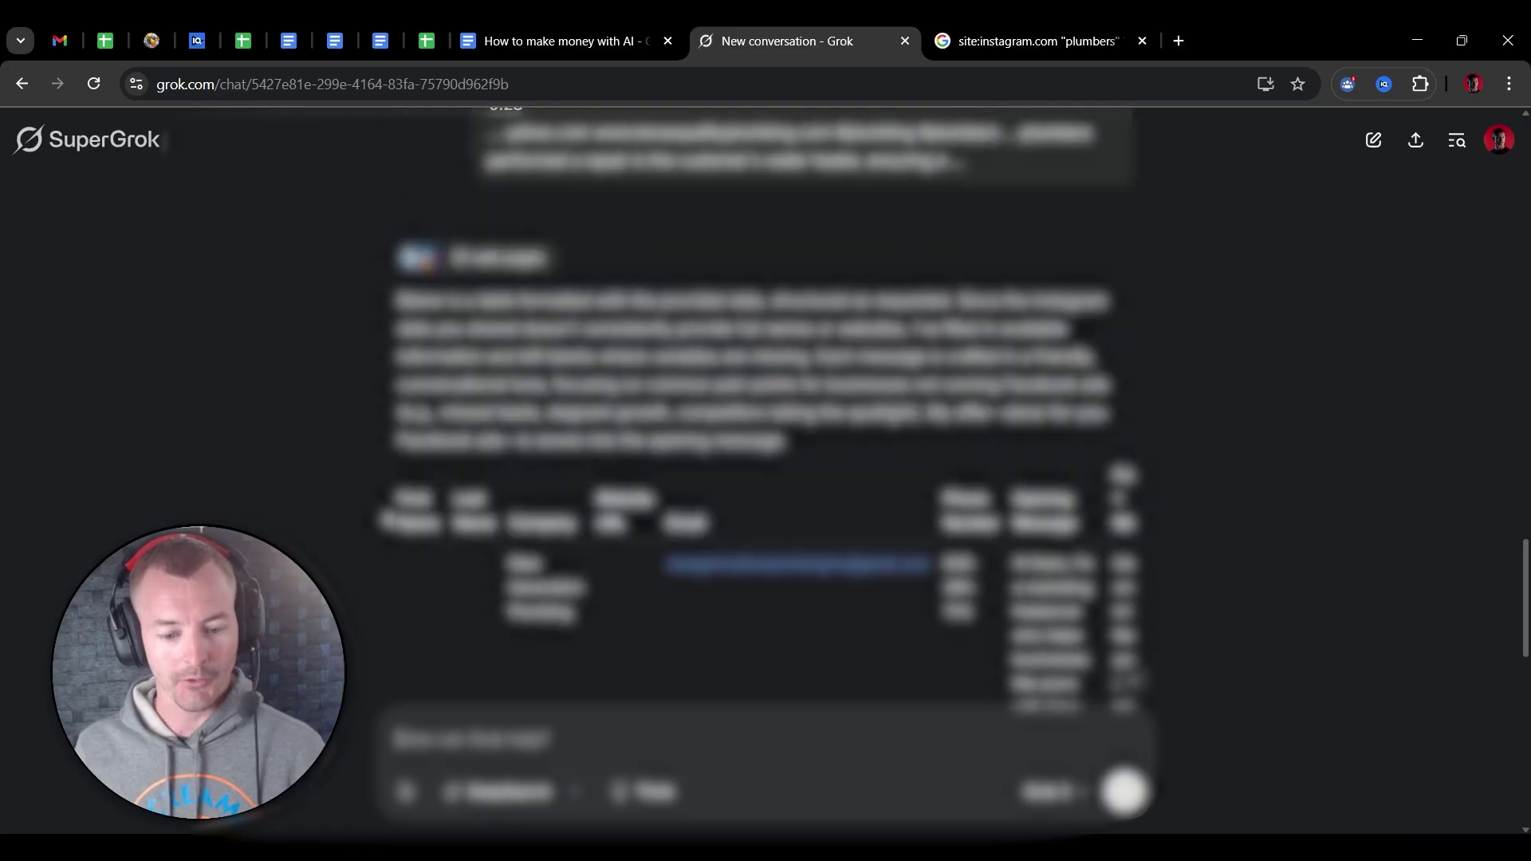
scroll(405, 508, "down", 3)
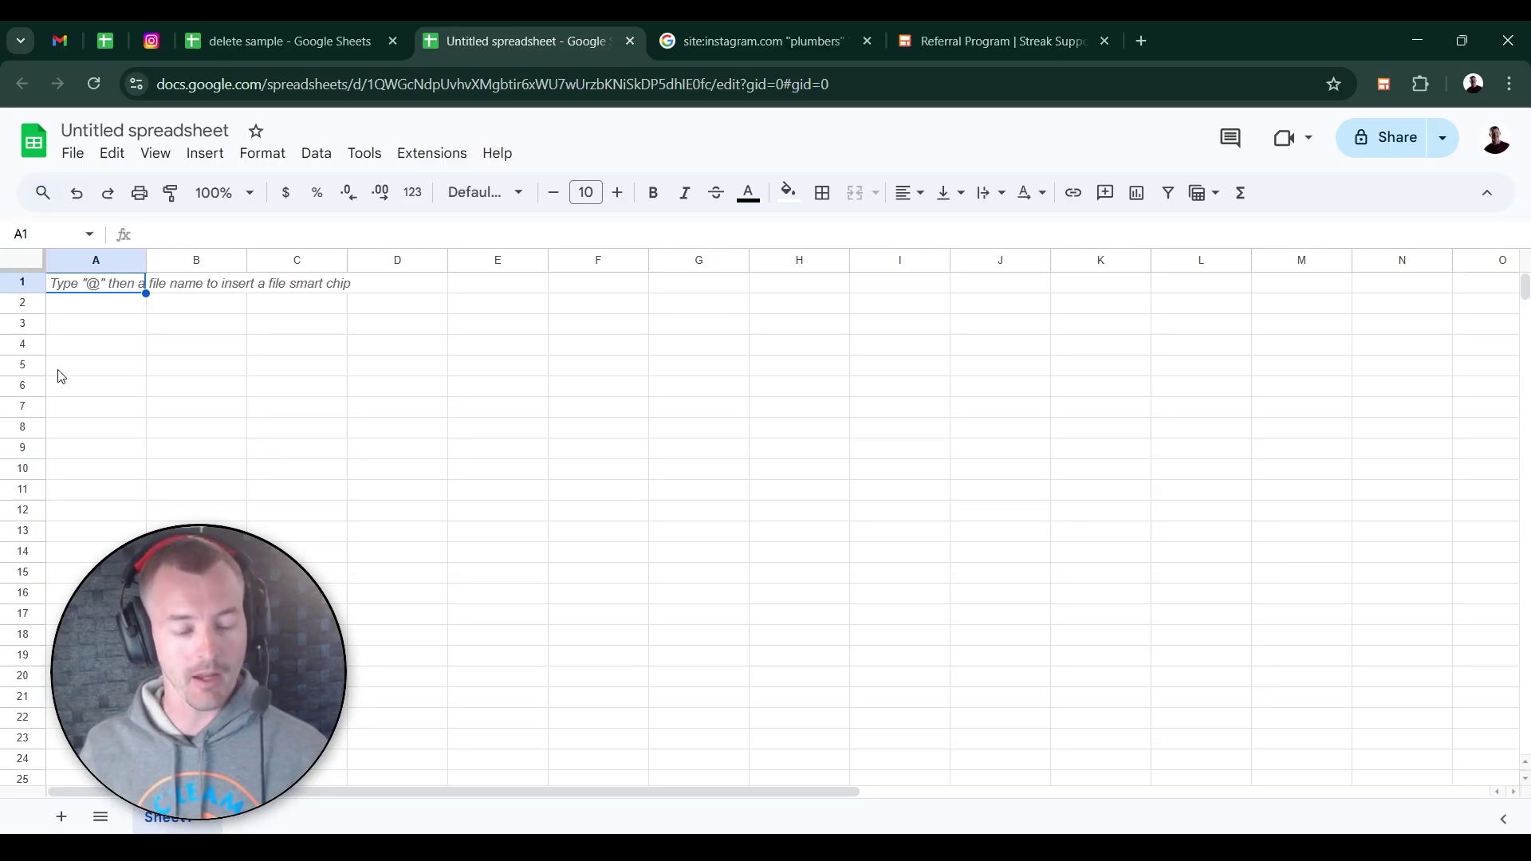
- Paste the ten headers into A1, then check the Opening message through Follow up 3 headers
key("ctrl+v")
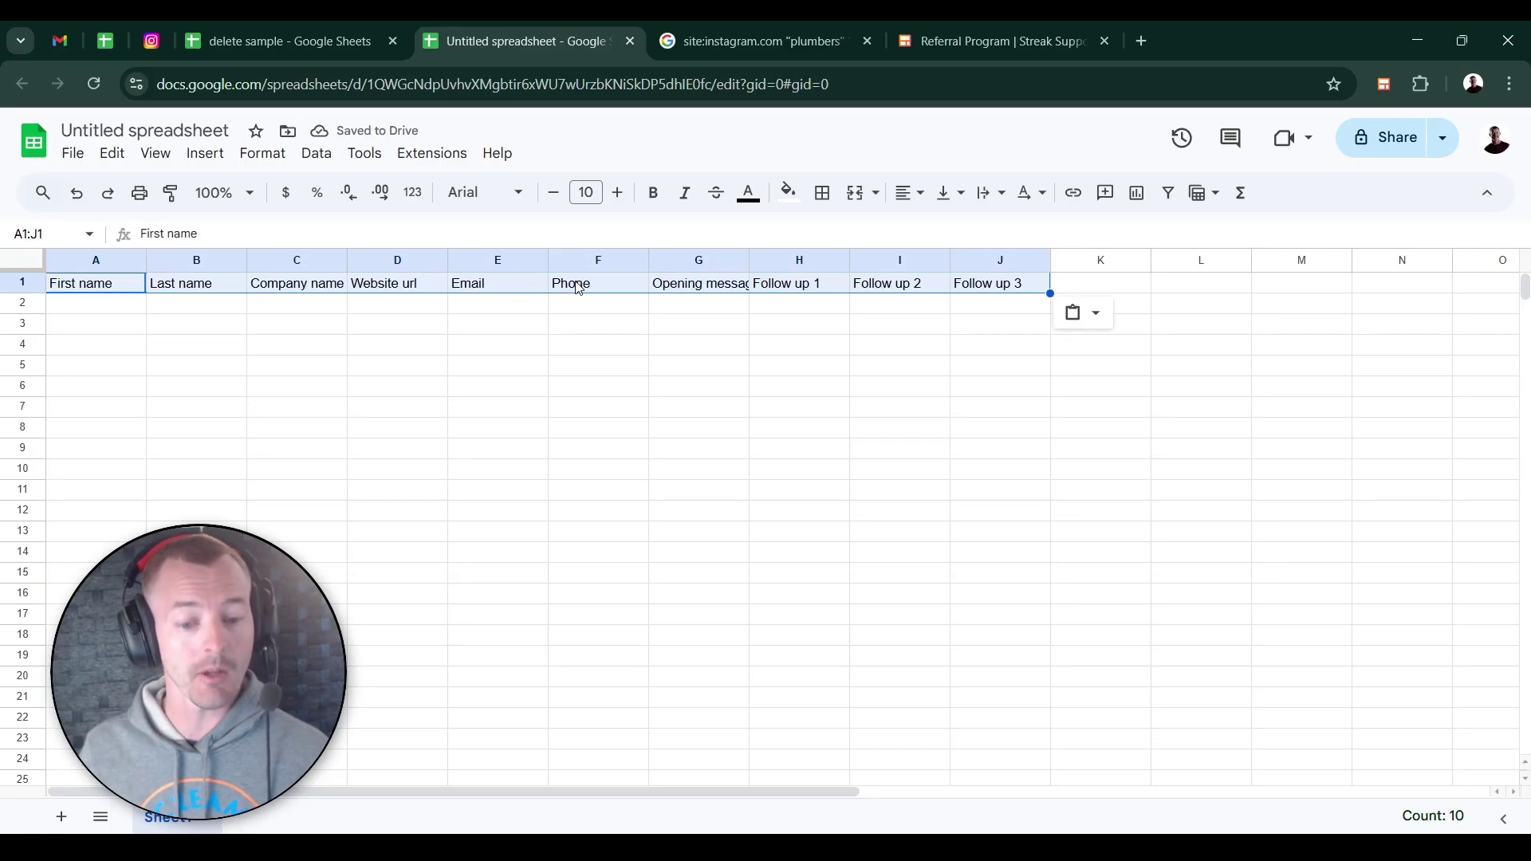
left_click(736, 323)
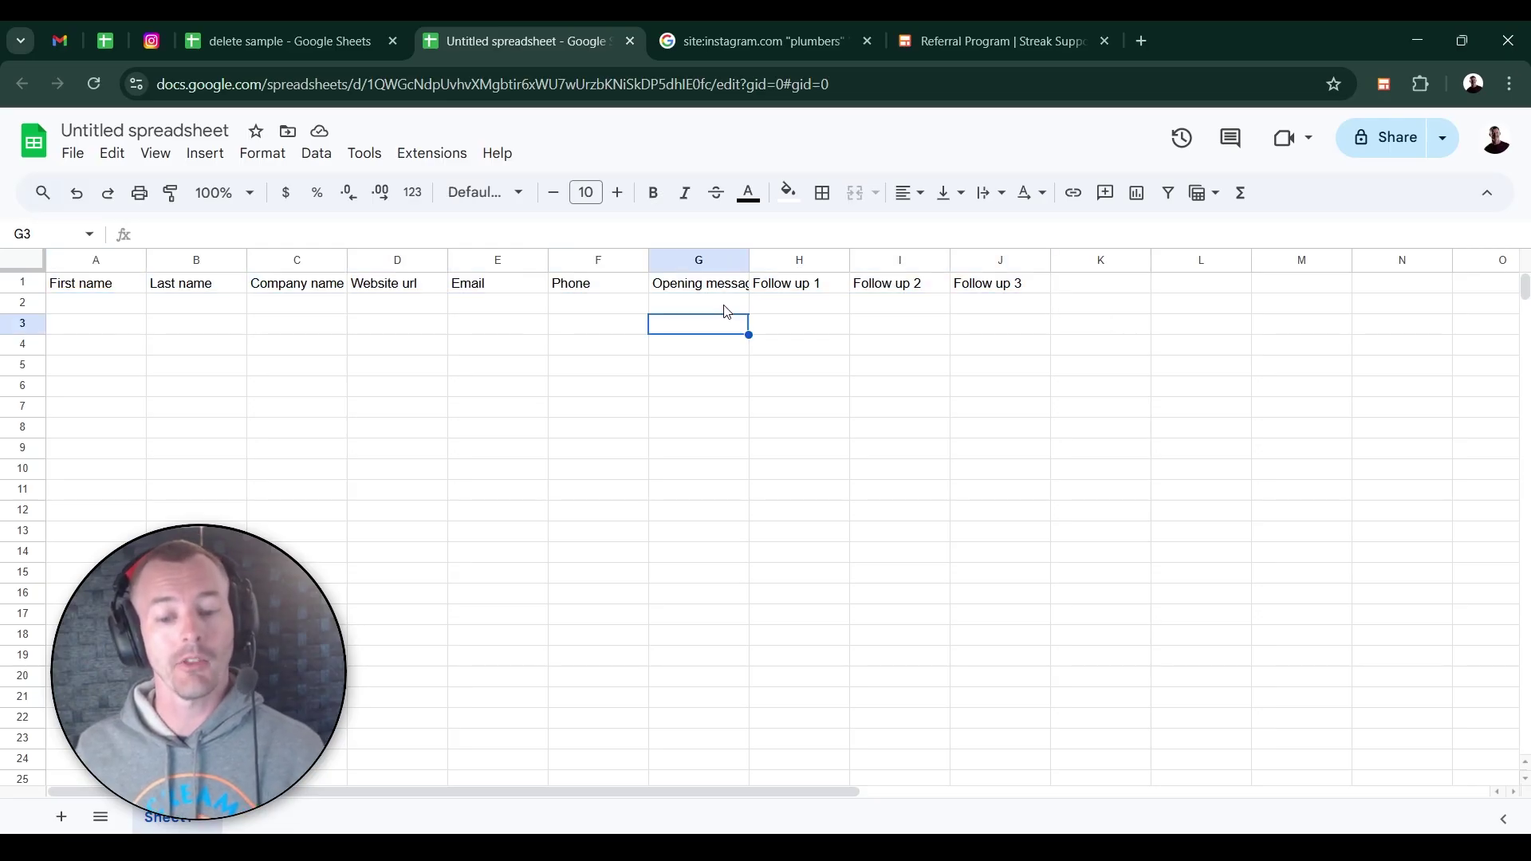
left_click(742, 291)
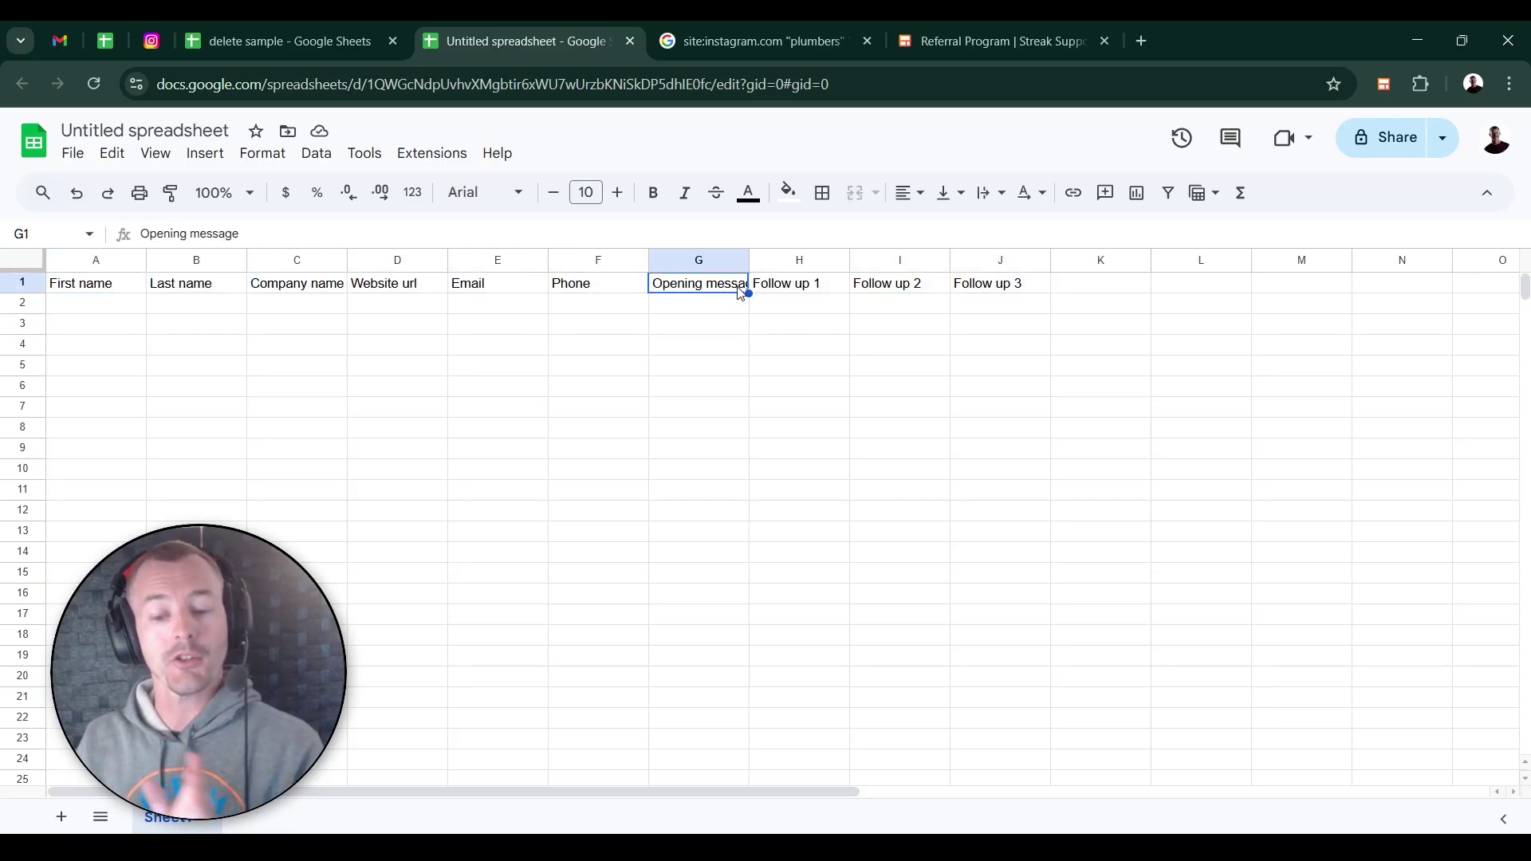
left_click(784, 291)
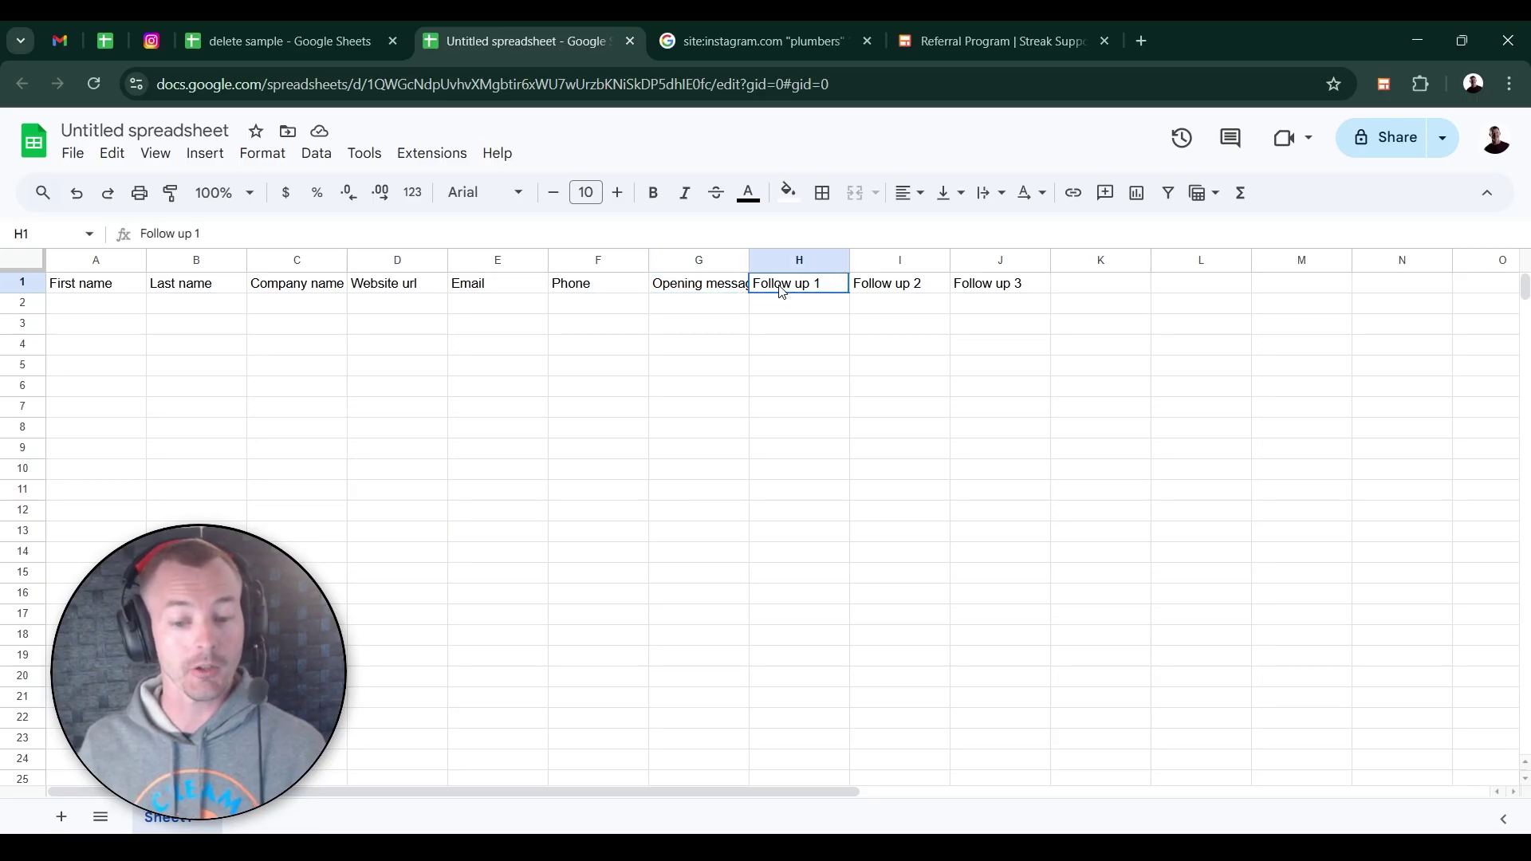
left_click(897, 290)
left_click(997, 289)
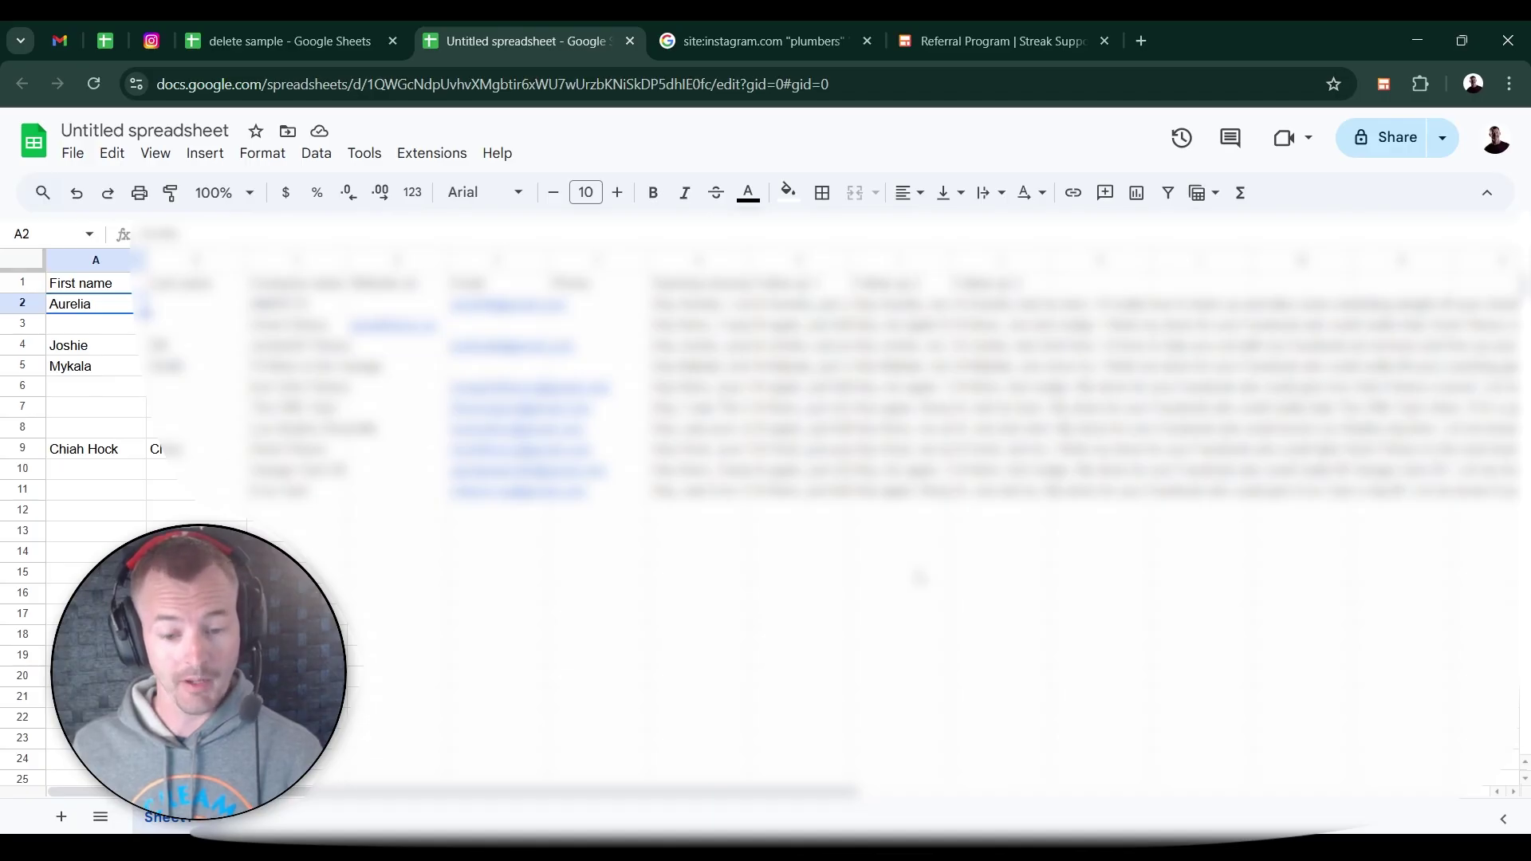
- Rename the Untitled spreadsheet to 'Leads list'
left_click(226, 131)
type("Leads le")
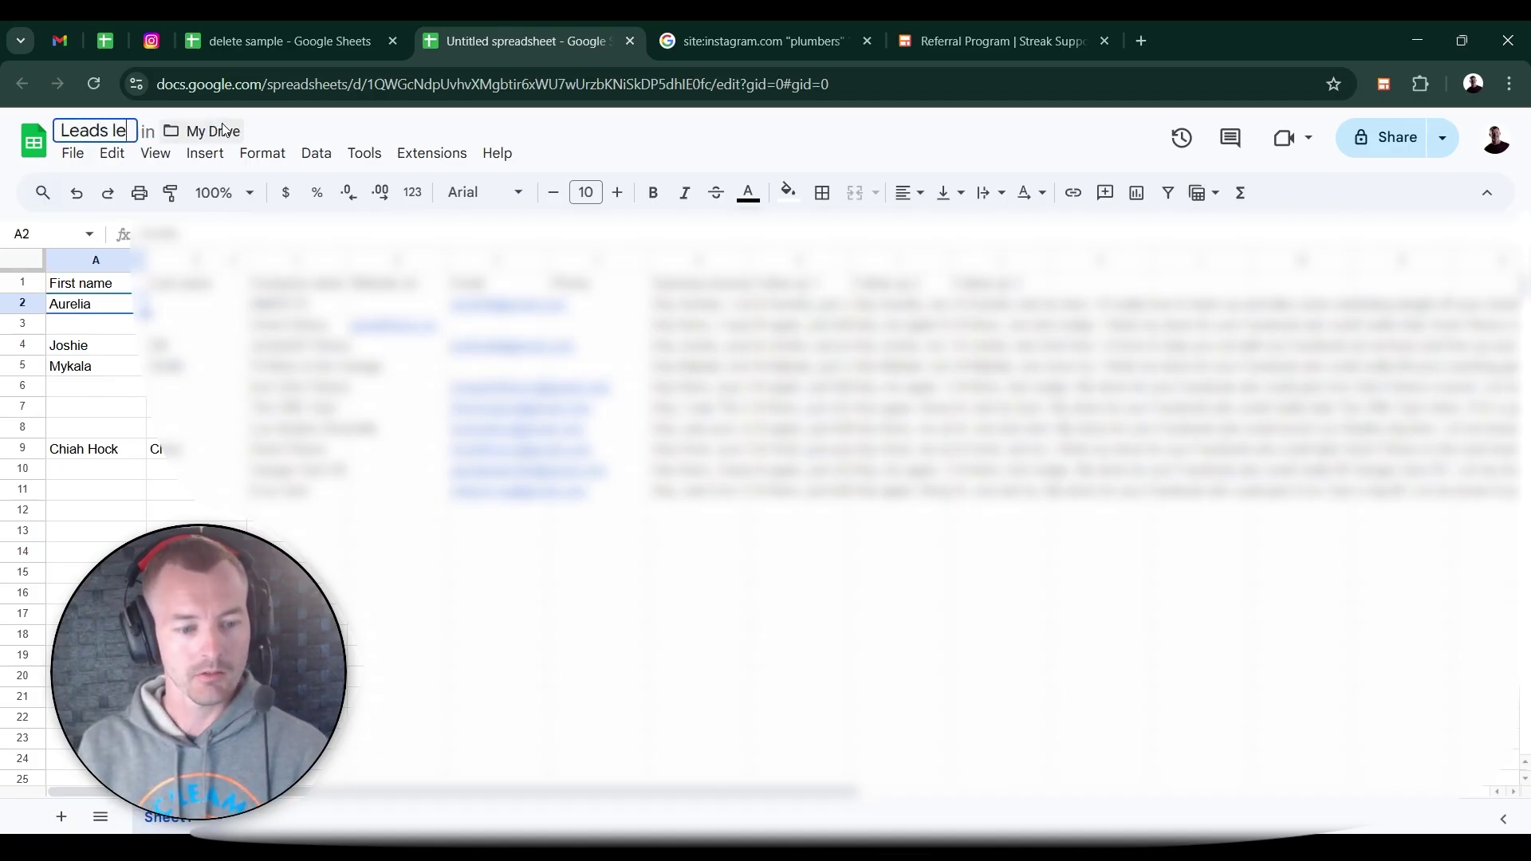
key("BackSpace")
type("ist")
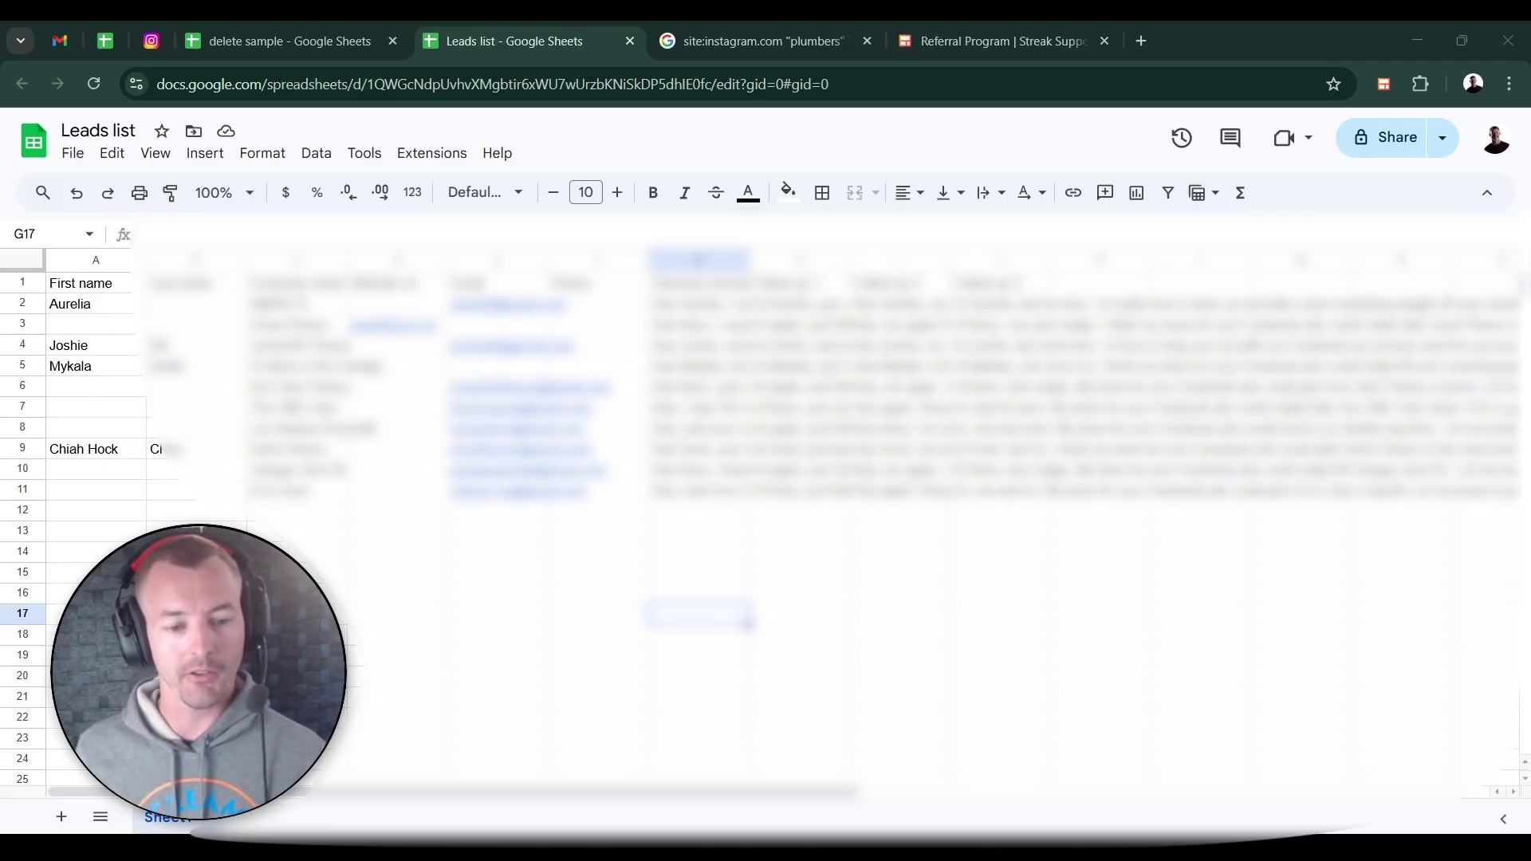
- Download the Leads list sheet as a Comma-separated values (.csv) file
left_click(78, 155)
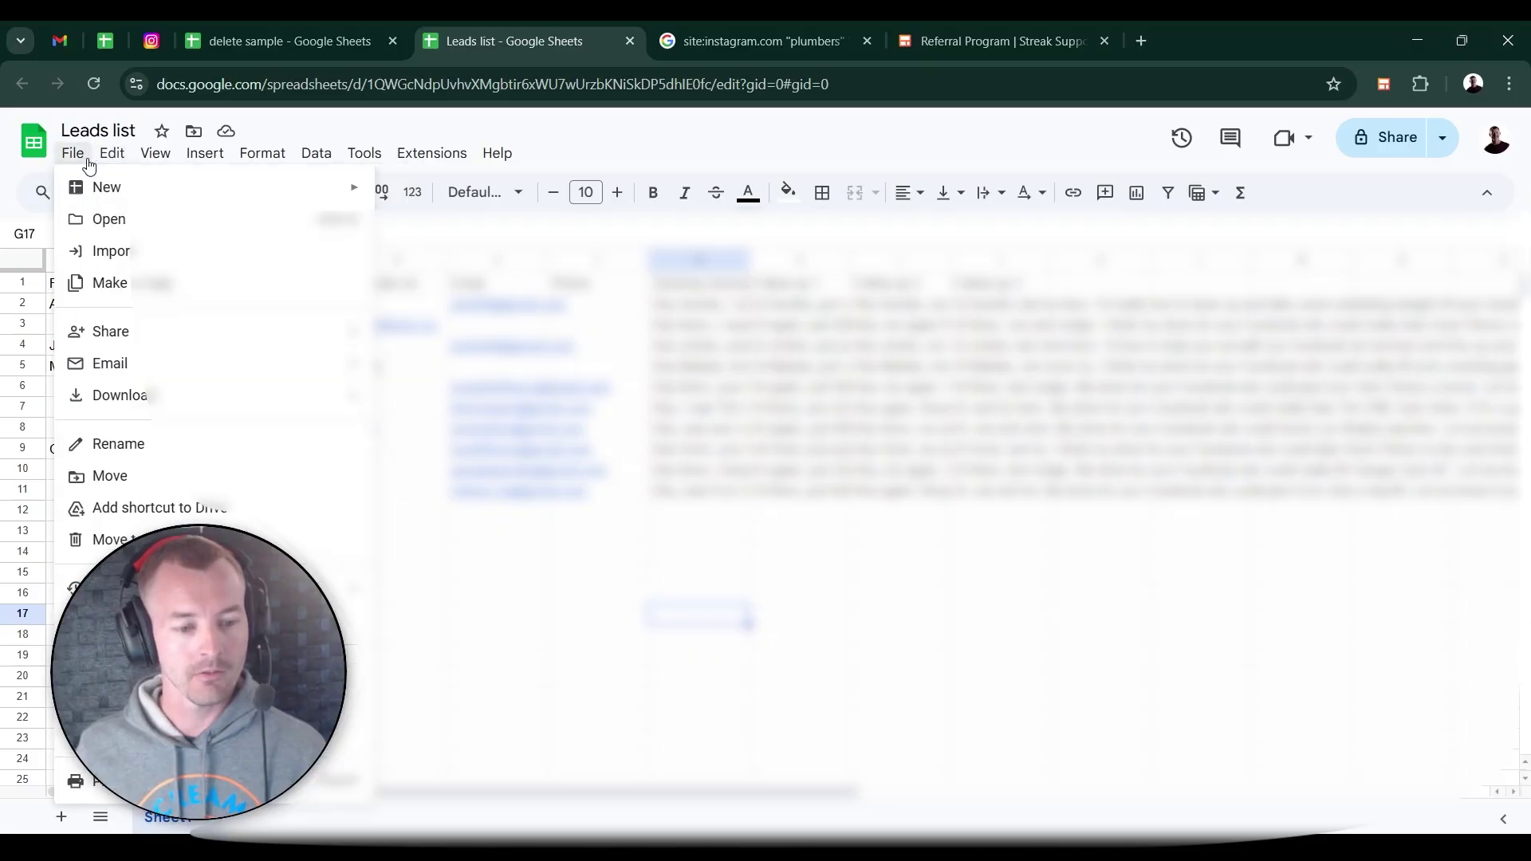
mouse_move(134, 391)
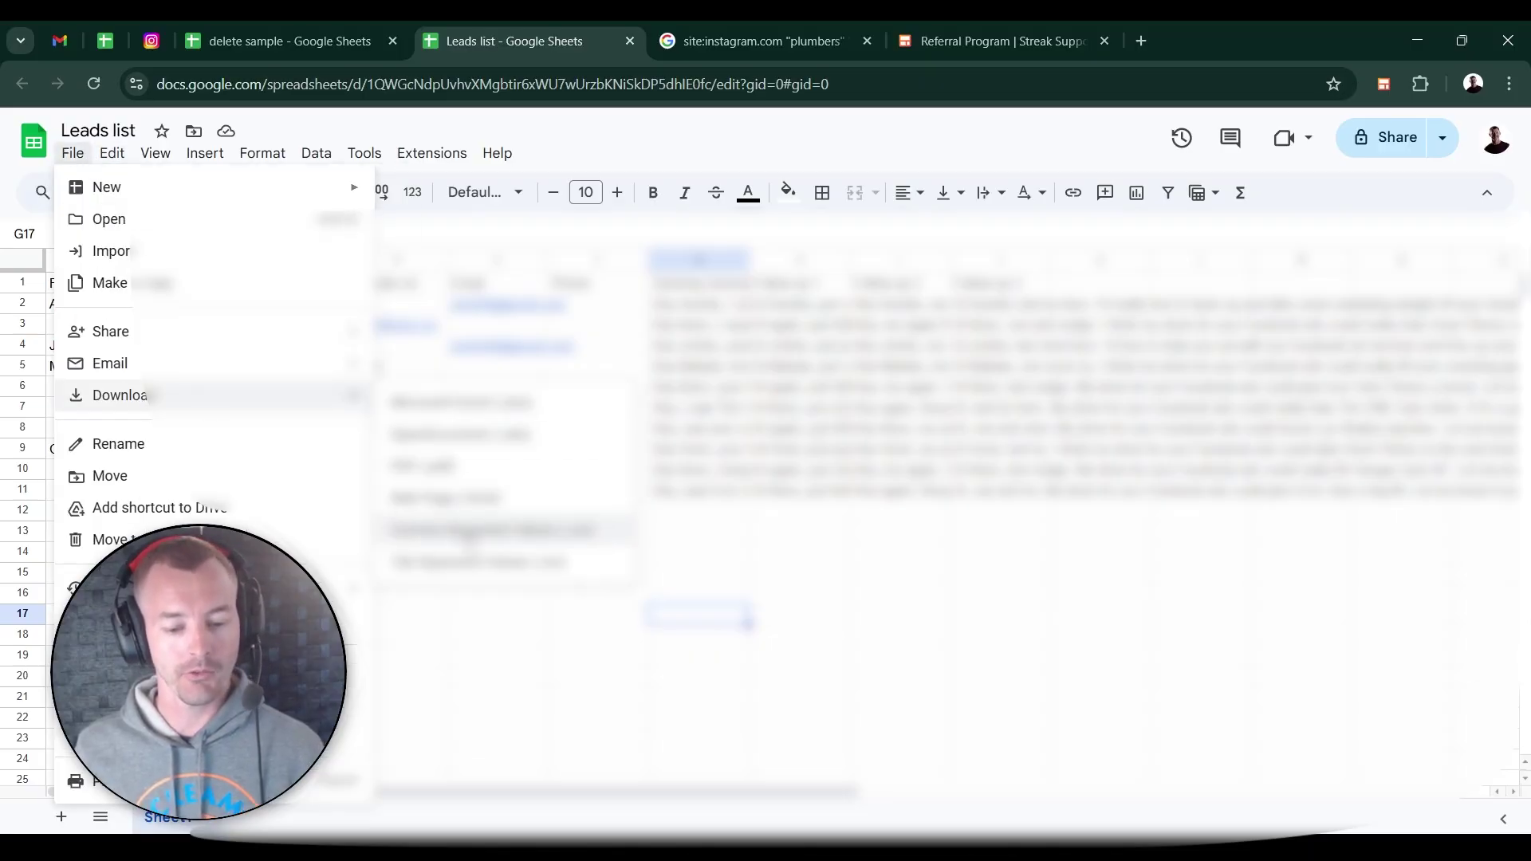
left_click(606, 531)
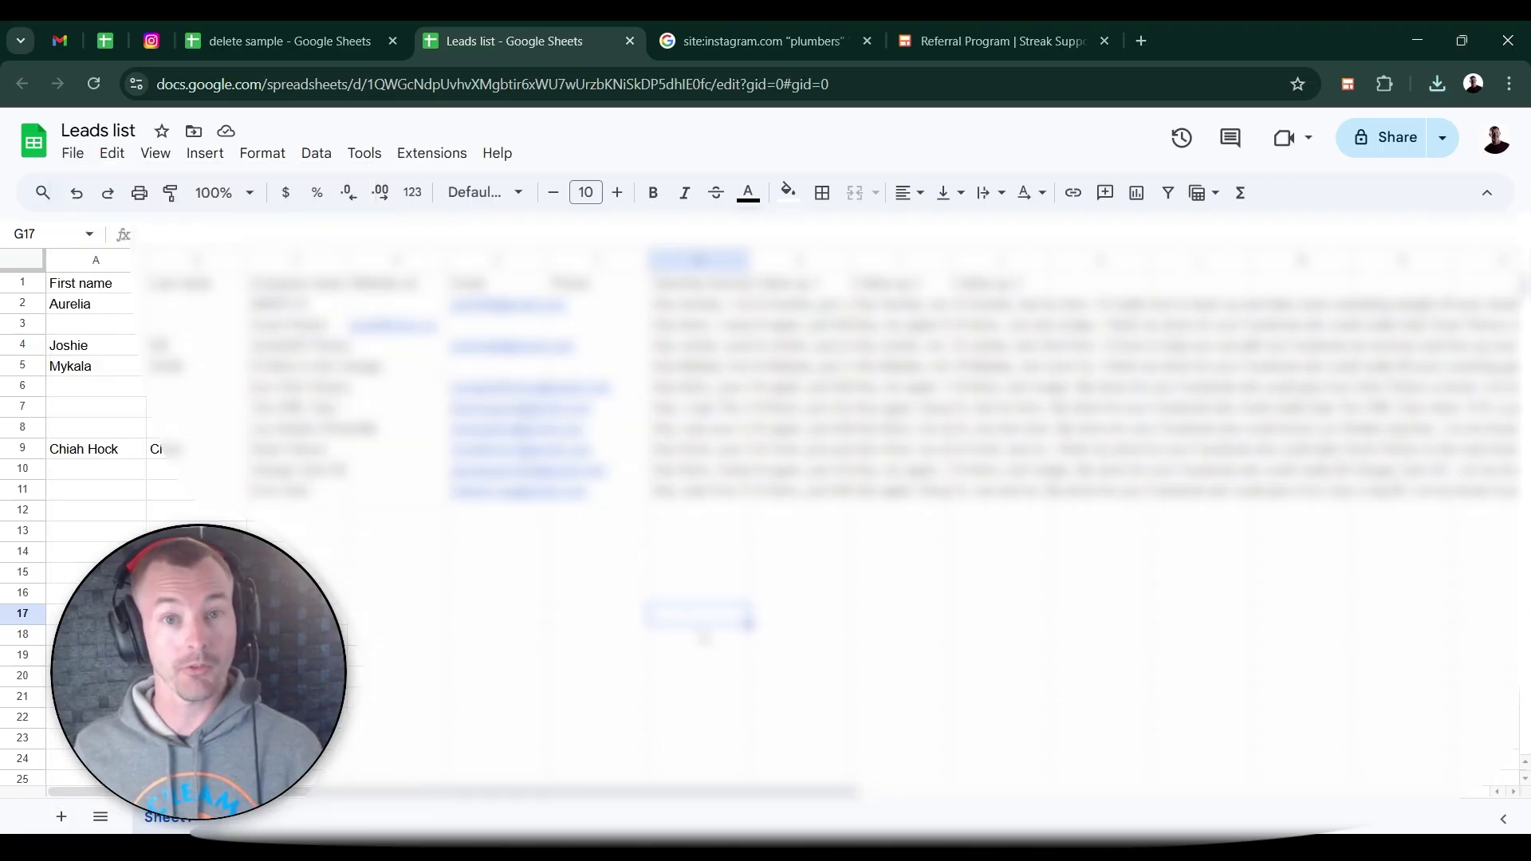
left_click(1048, 642)
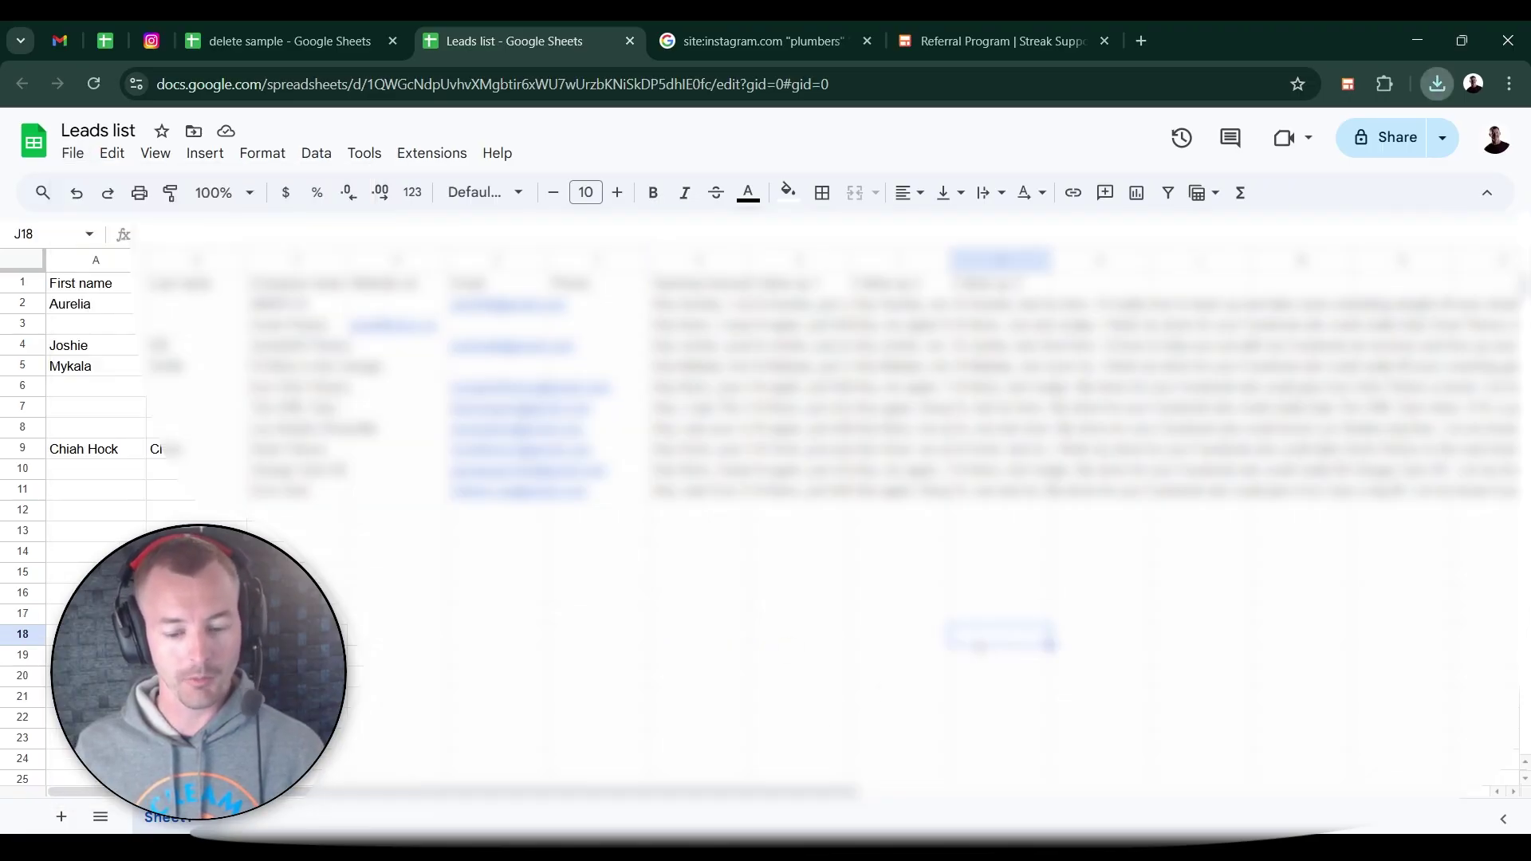
left_click(63, 48)
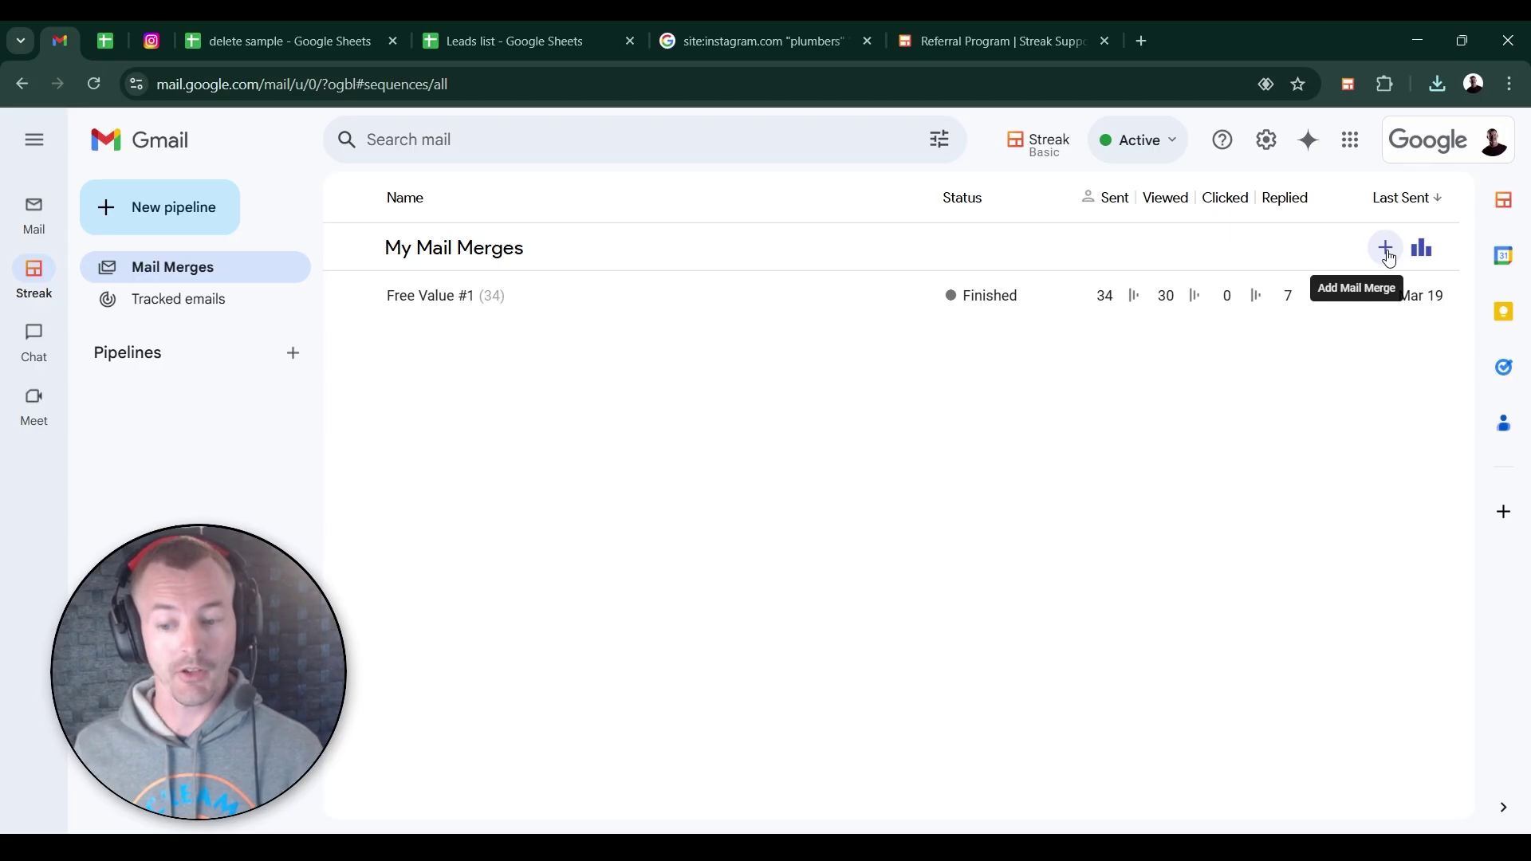
- Start a new Streak mail merge loading its 8 recipients from the downloaded CSV
left_click(1387, 251)
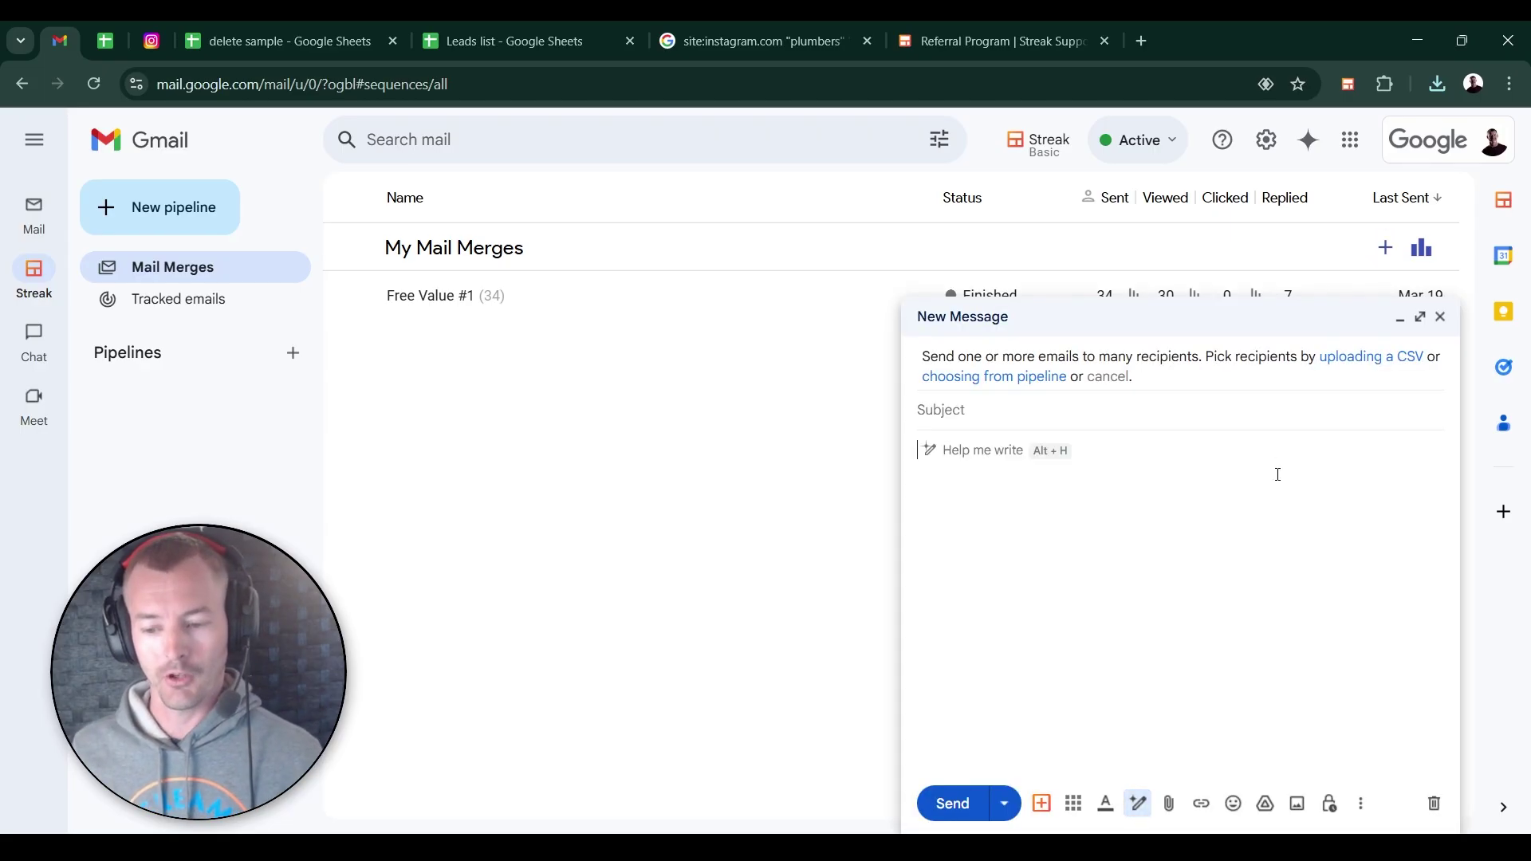
left_click(1358, 368)
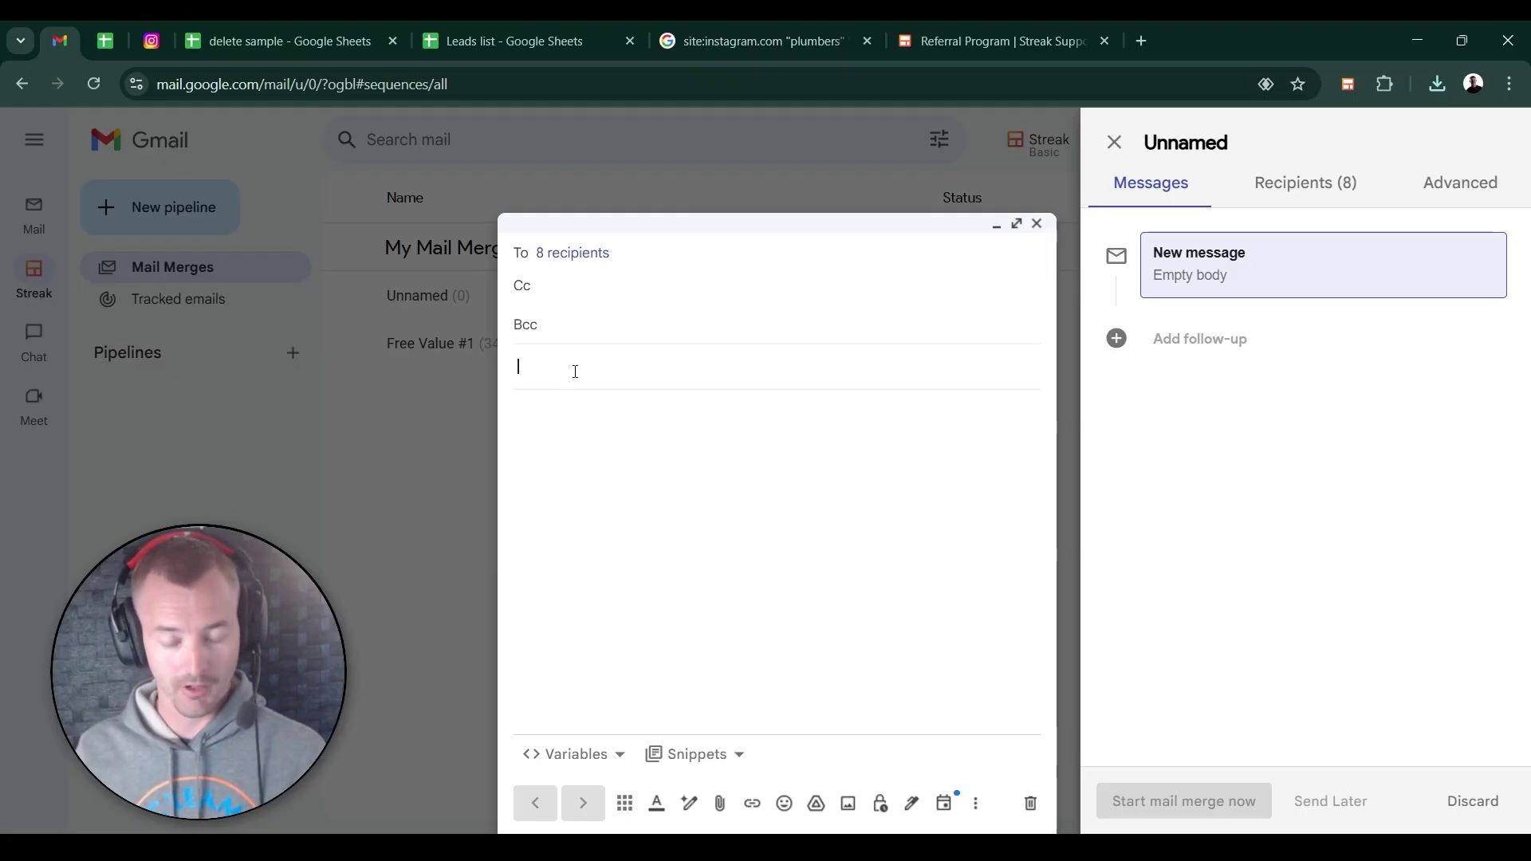
- Paste 'You're going to be very interested in this' as the opening message subject
type("You're going to be very interested in this")
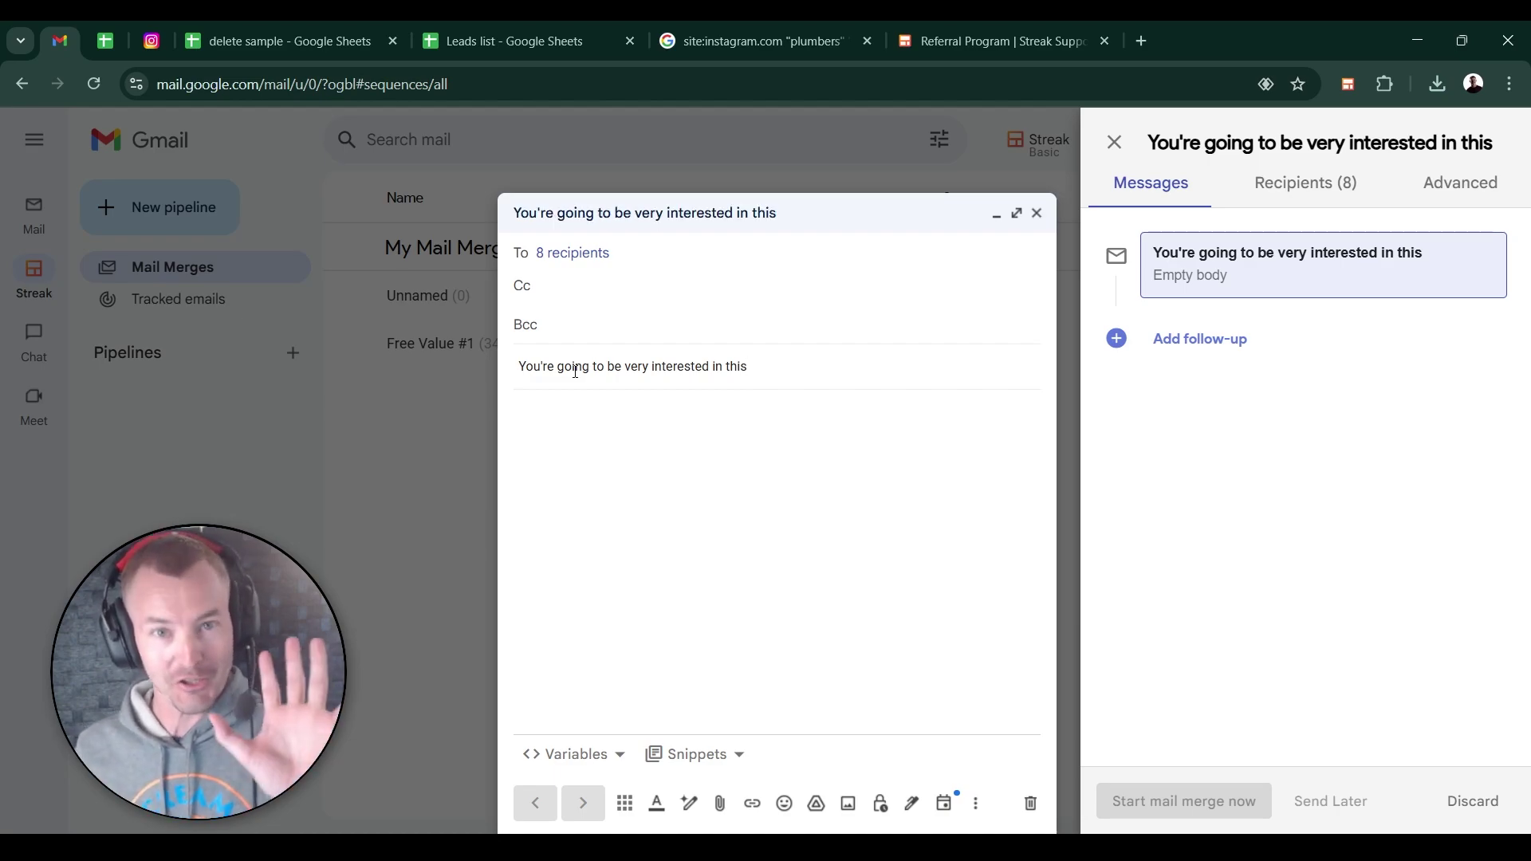
left_click(769, 410)
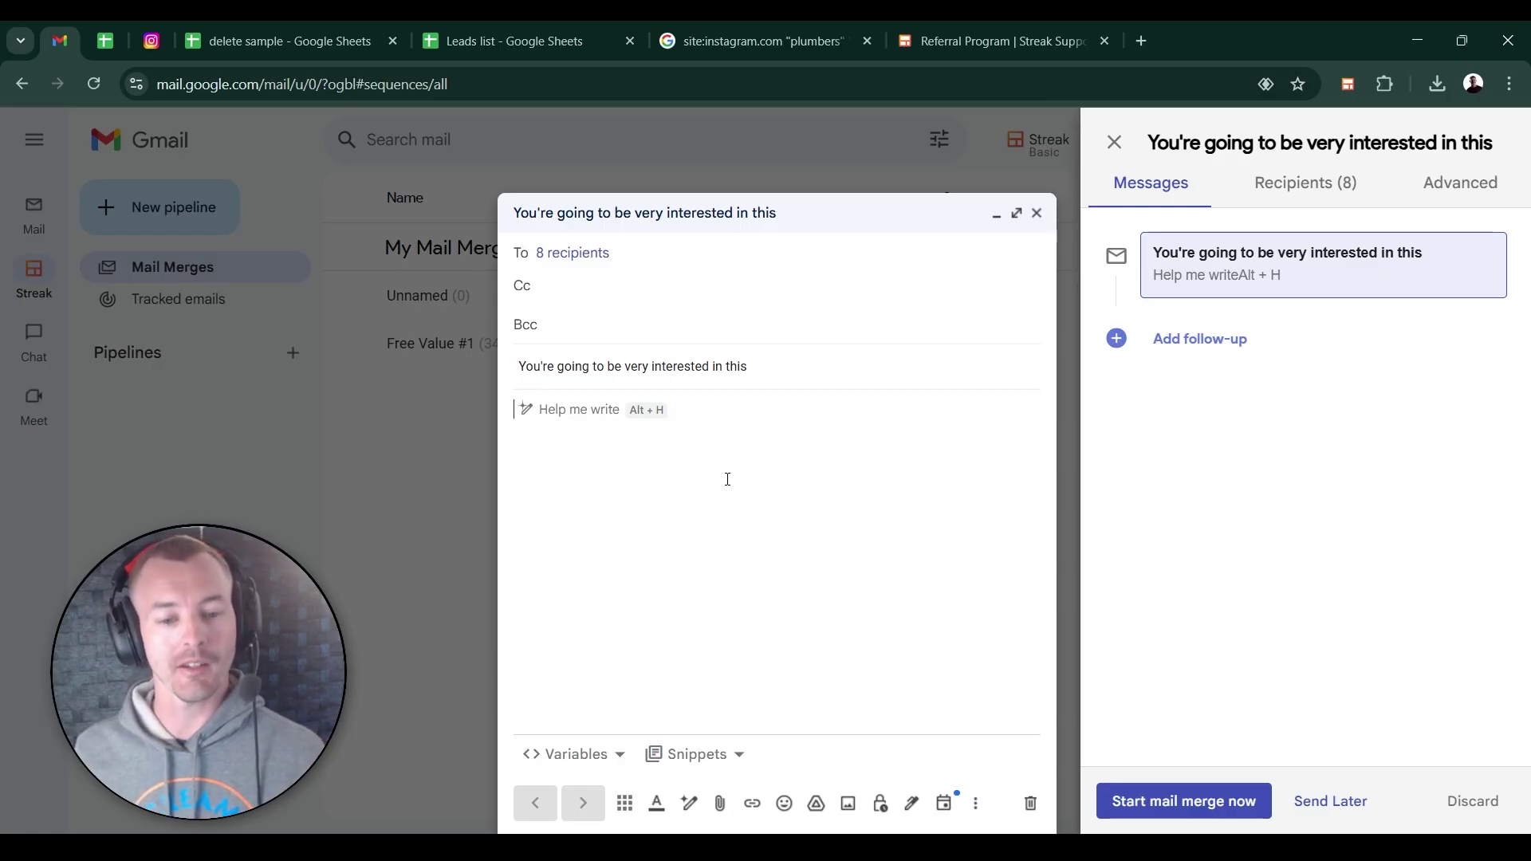
left_click(539, 46)
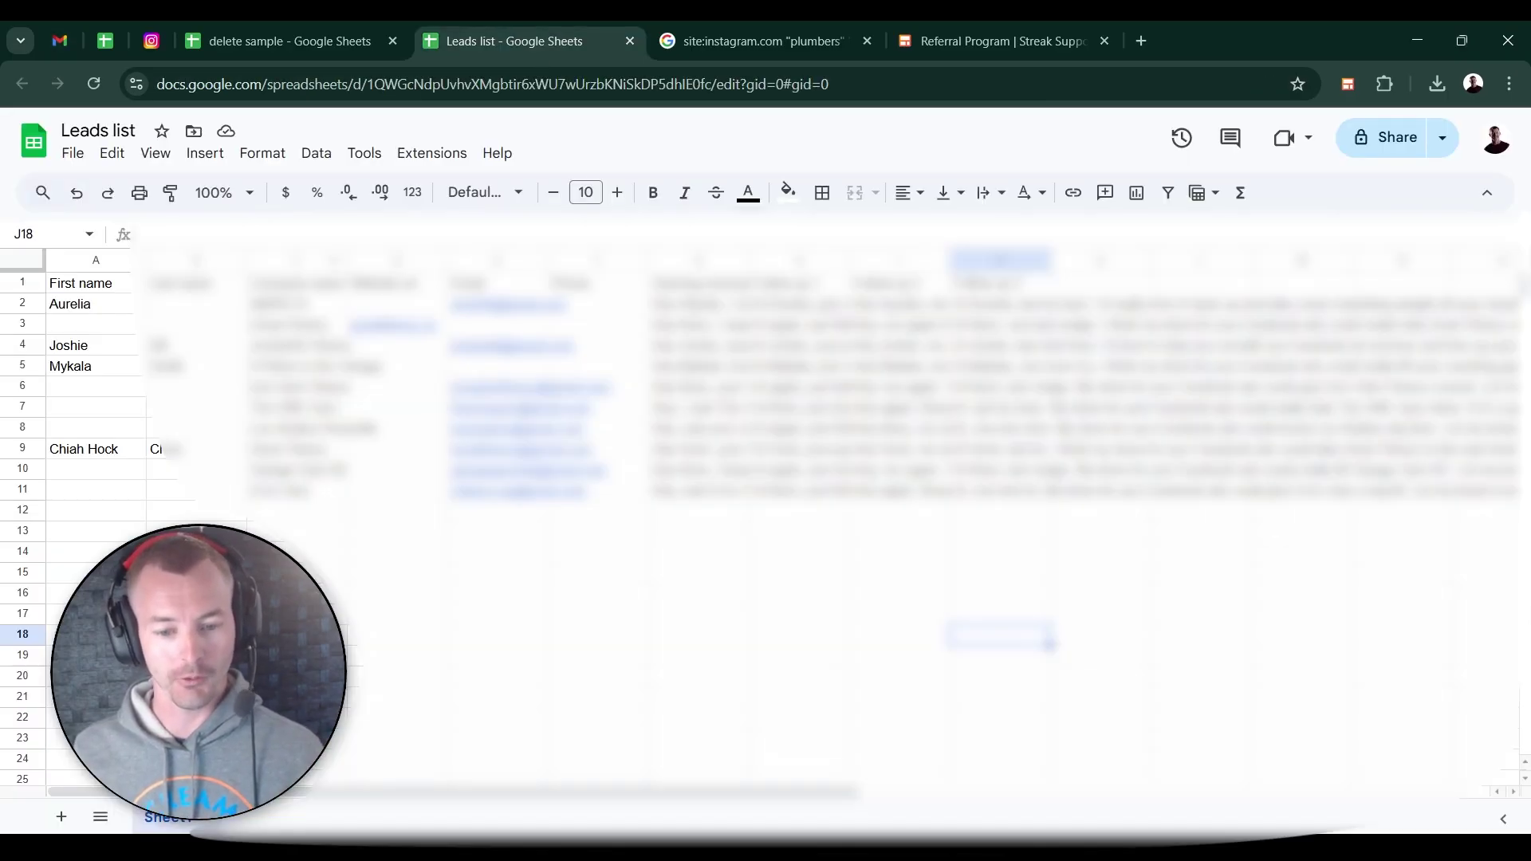
left_click(705, 295)
left_click(810, 297)
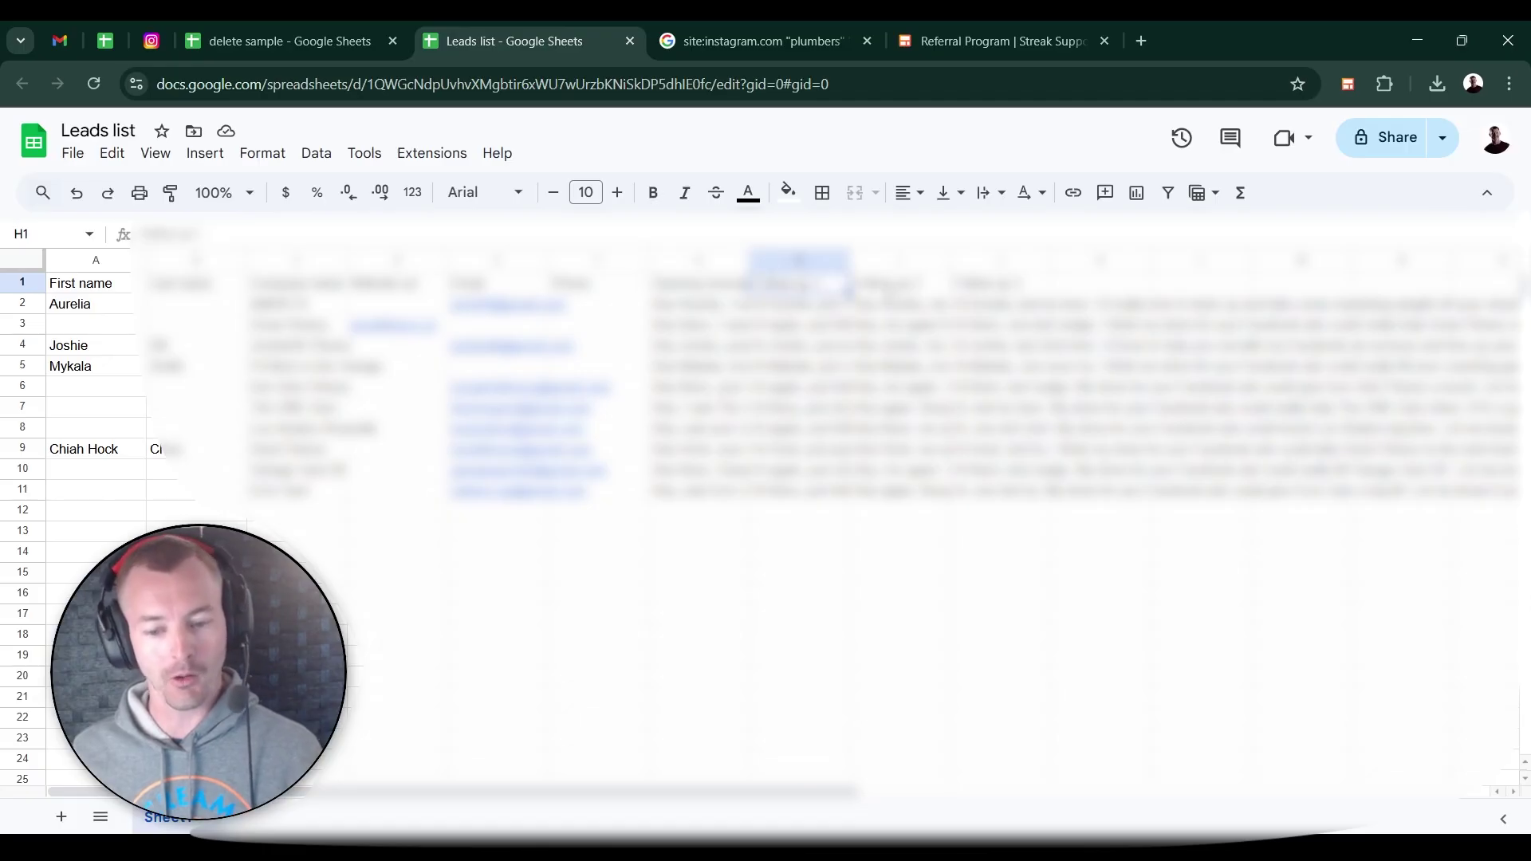
left_click(890, 294)
left_click(994, 295)
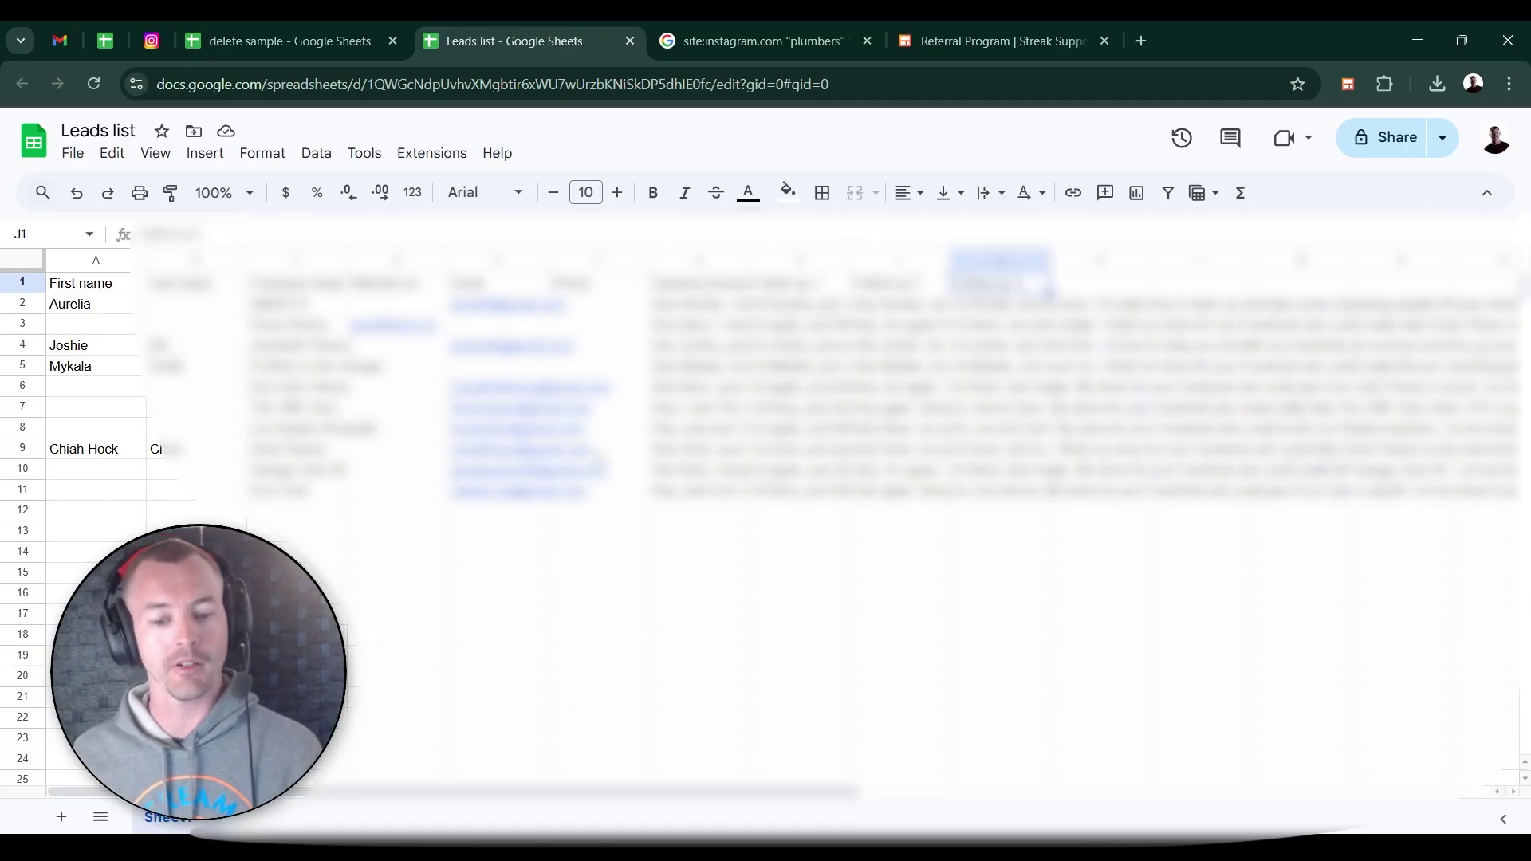
left_click_drag(703, 312, 1133, 490)
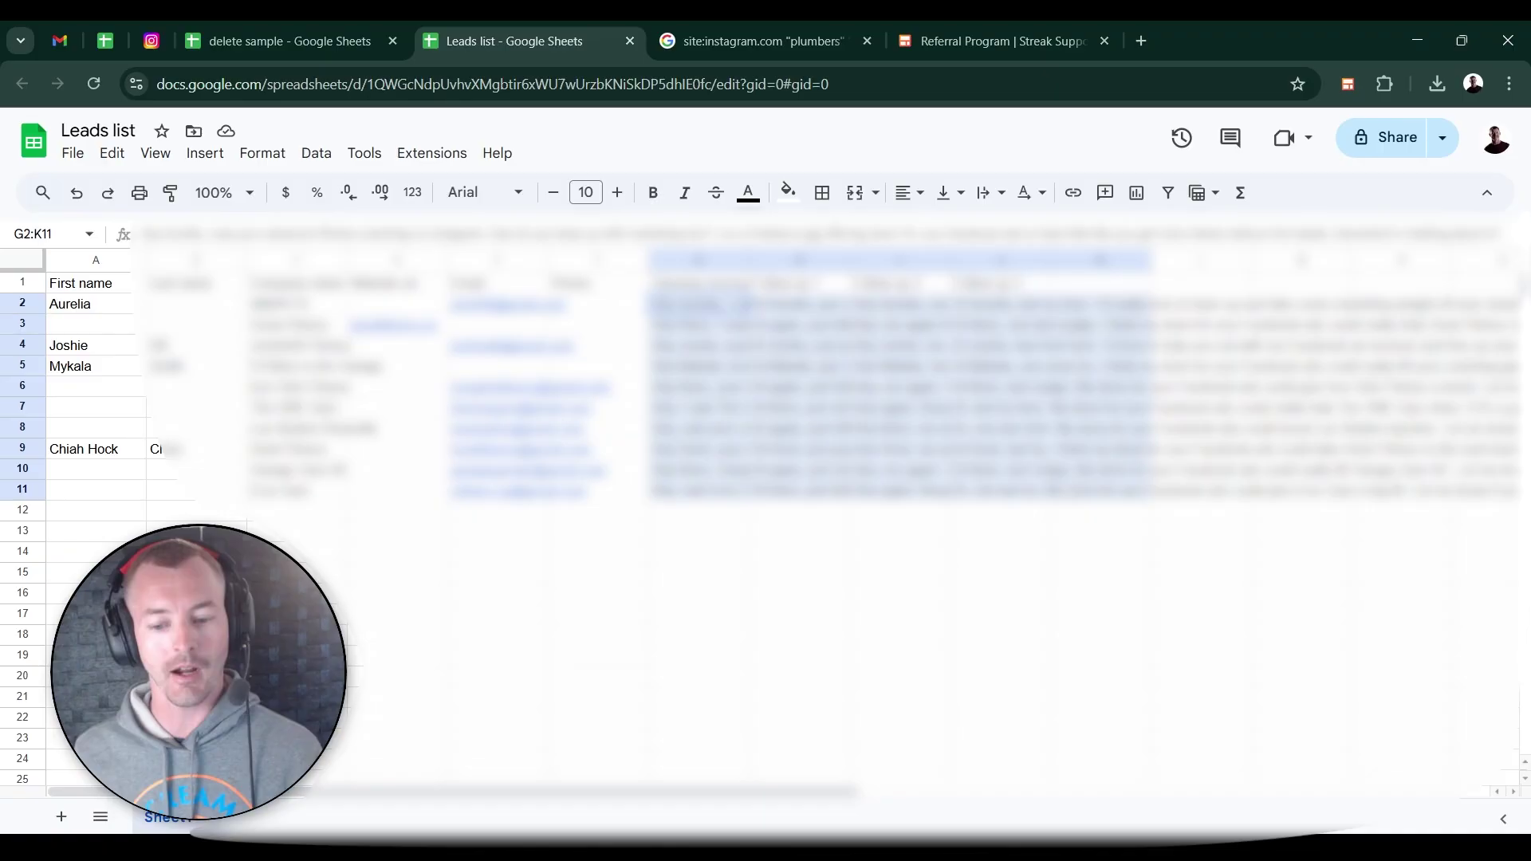
left_click(1001, 558)
left_click(59, 49)
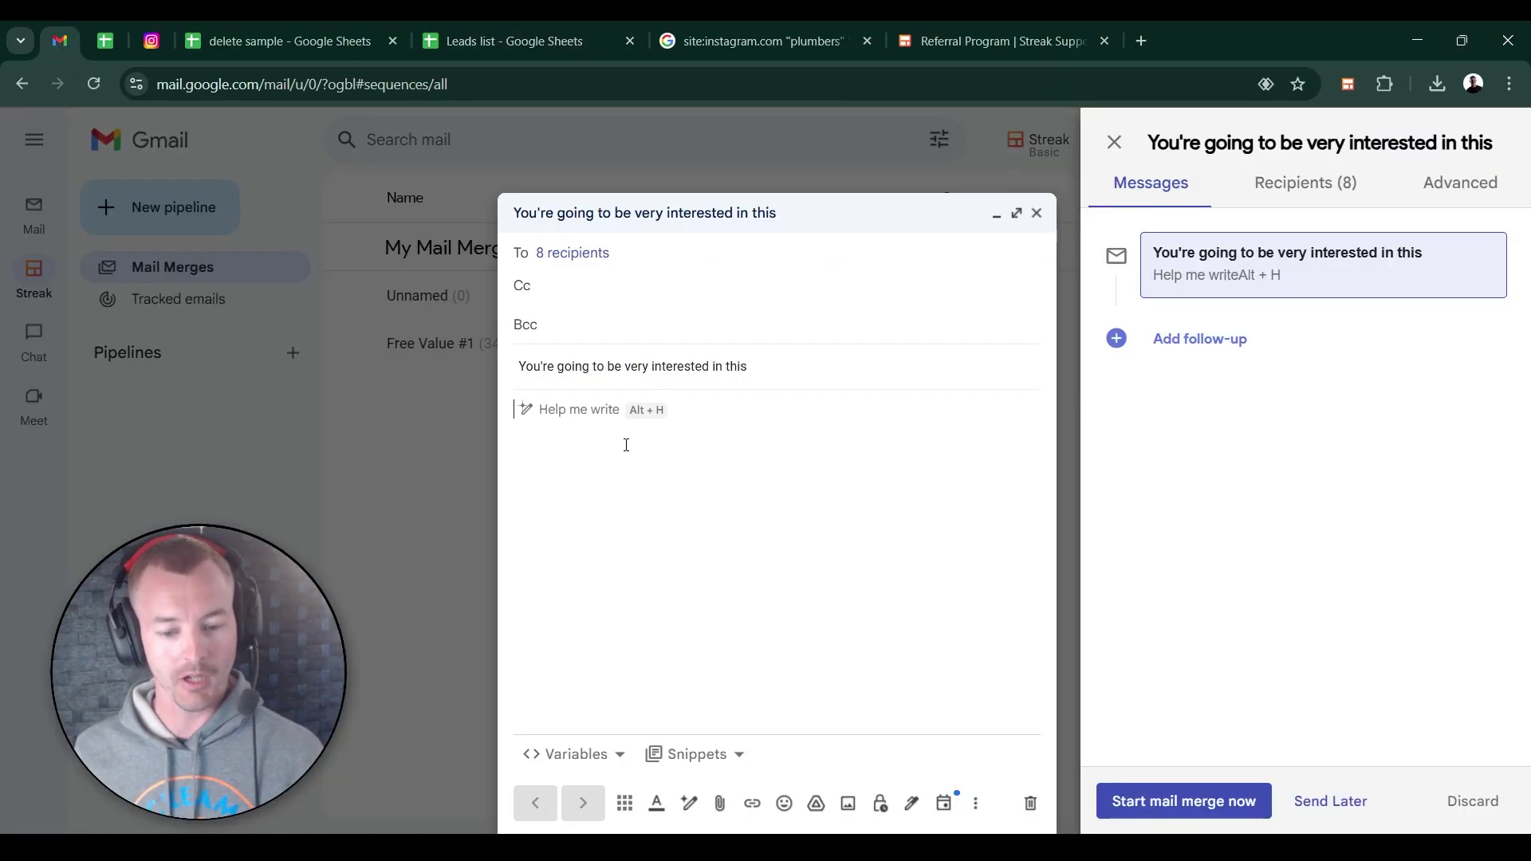
- Insert the <field_Opening message> variable into the email body, then view the recipient list
left_click(599, 756)
scroll(632, 594, "down", 3)
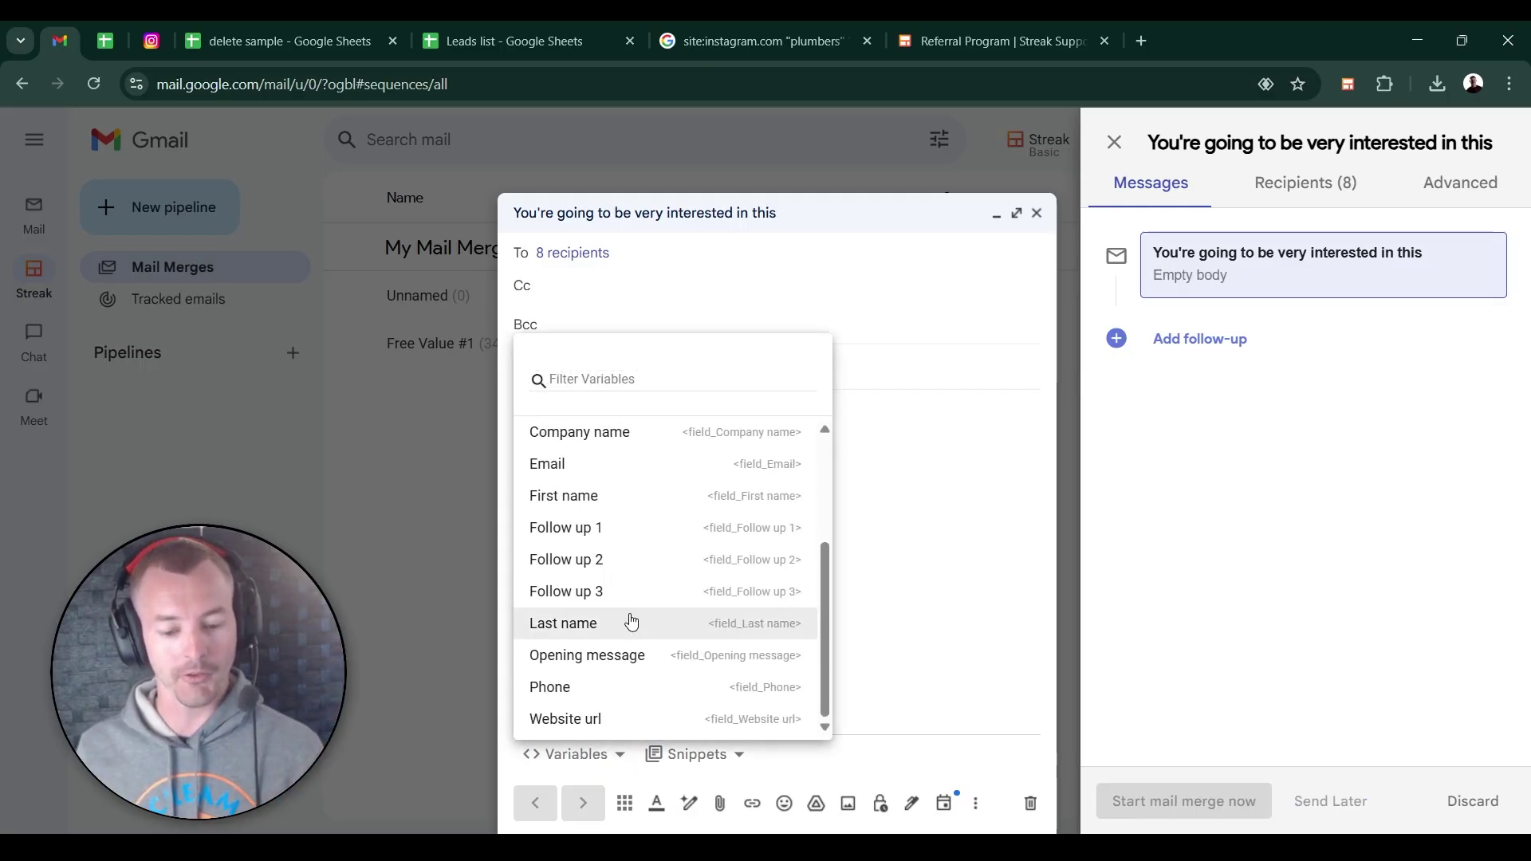
left_click(625, 658)
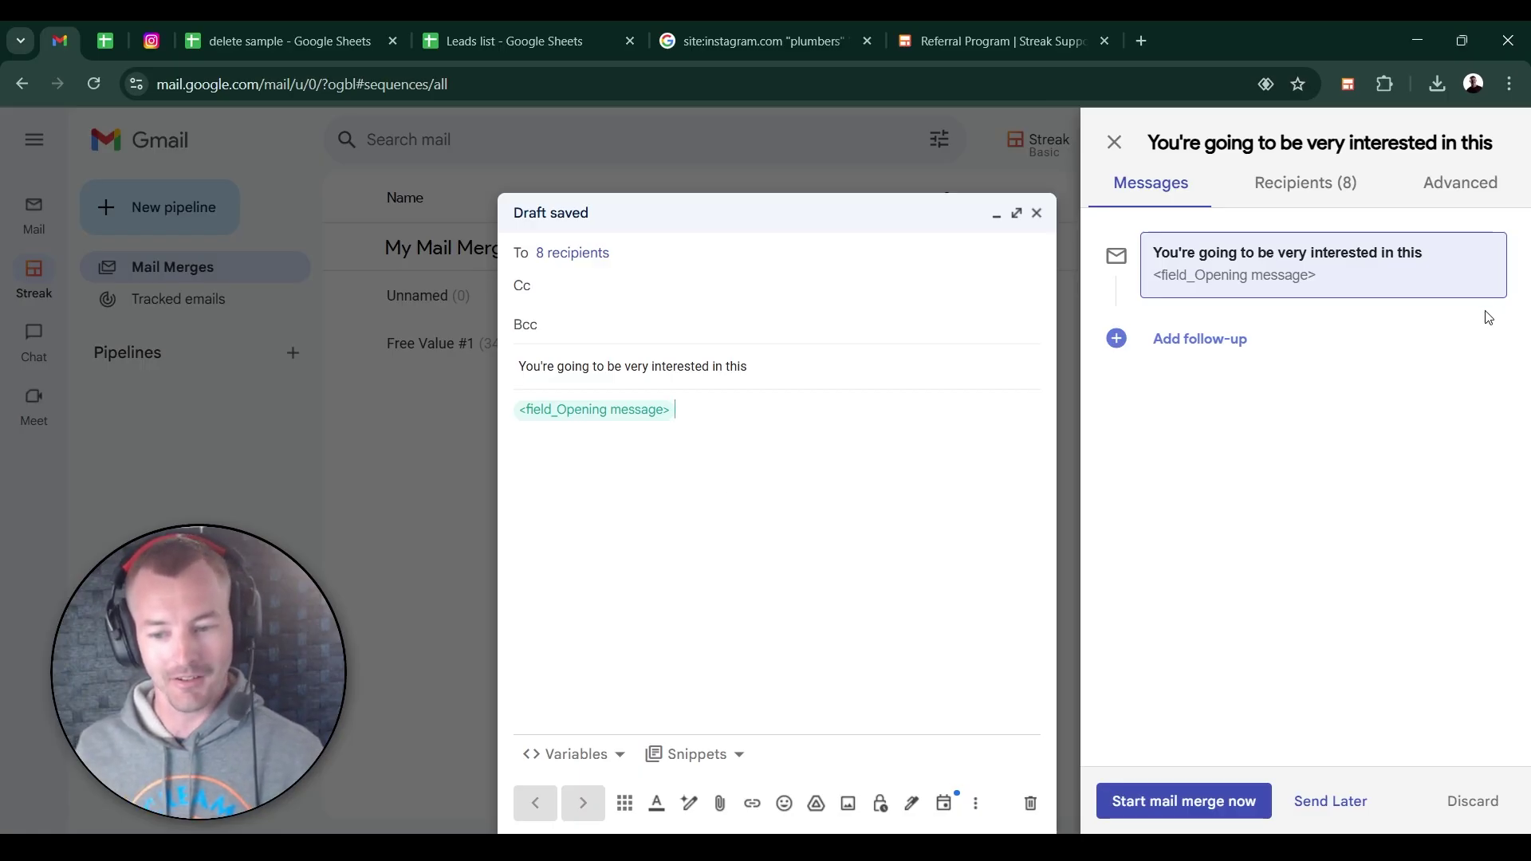
left_click(1300, 200)
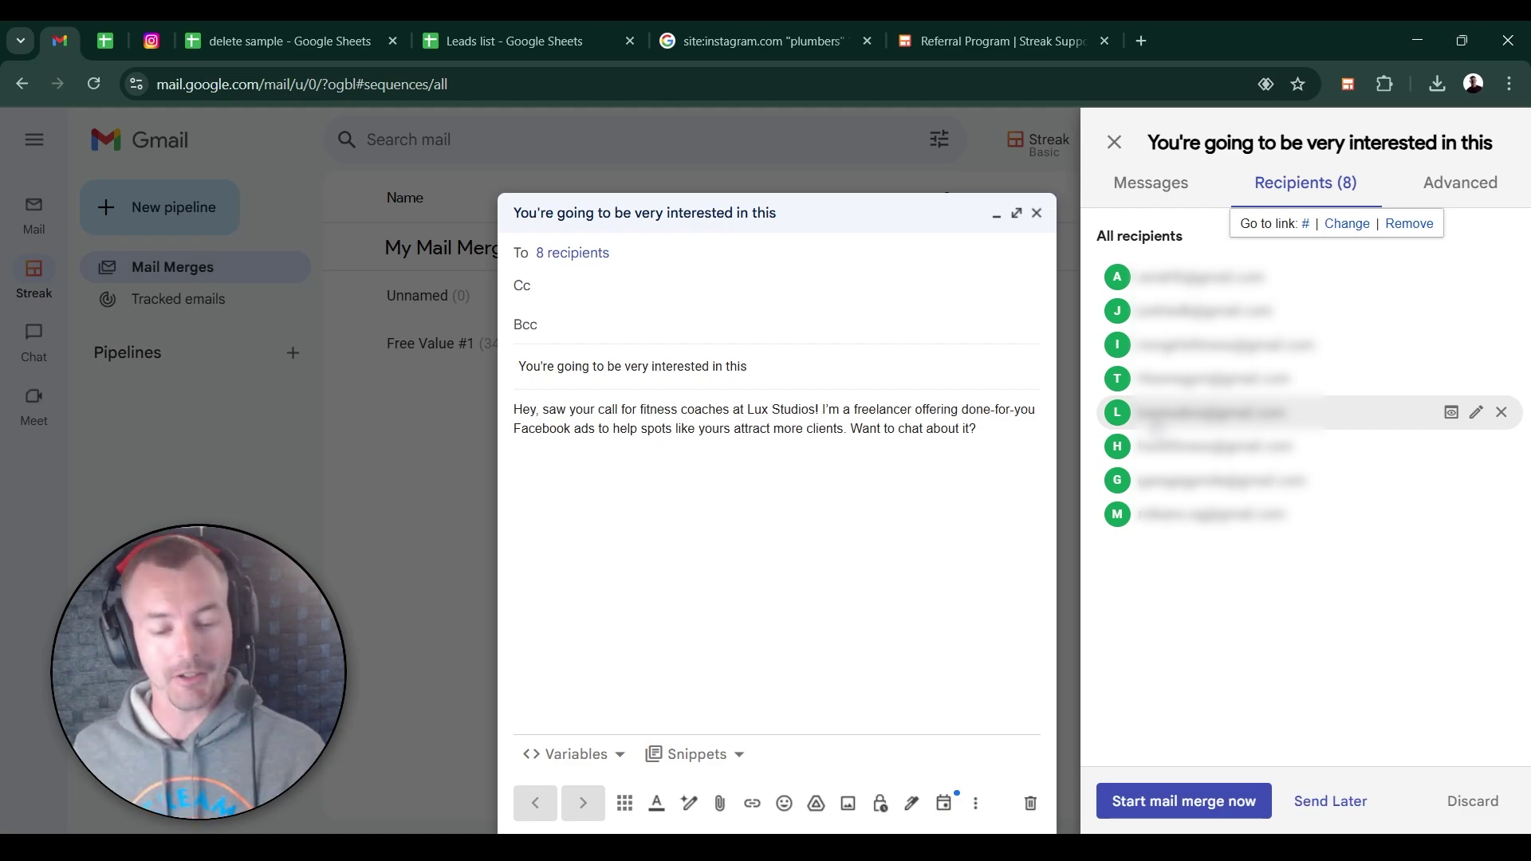
- Place the cursor below the <field_Opening message> variable in the merge body
left_click(859, 486)
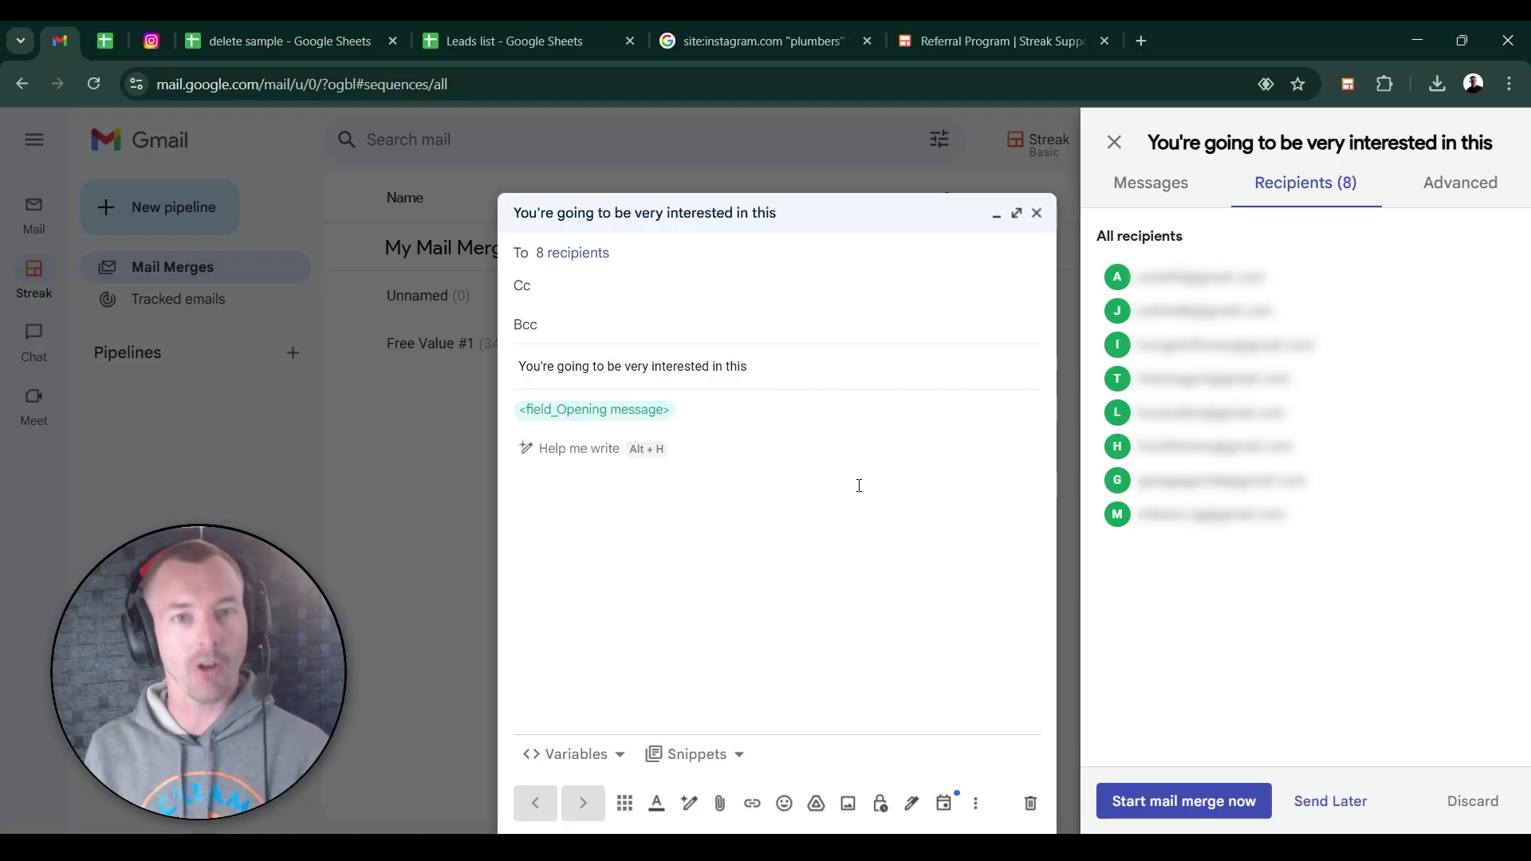
type("thanks")
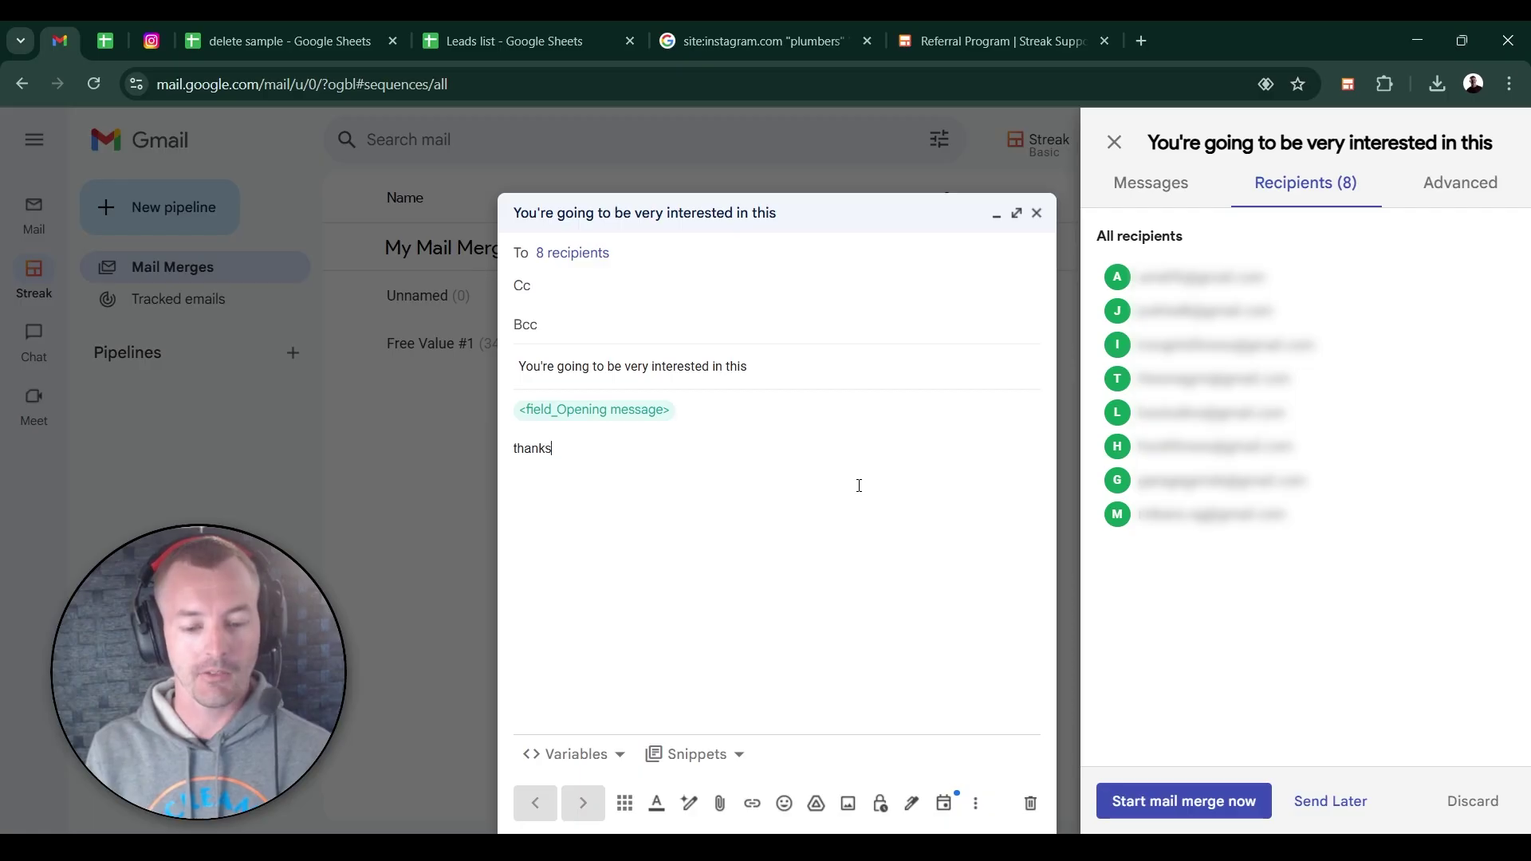
key("BackSpace")
key("BackSpace")
key("BackSpace")
key("BackSpace")
key("BackSpace")
key("BackSpace")
key("BackSpace")
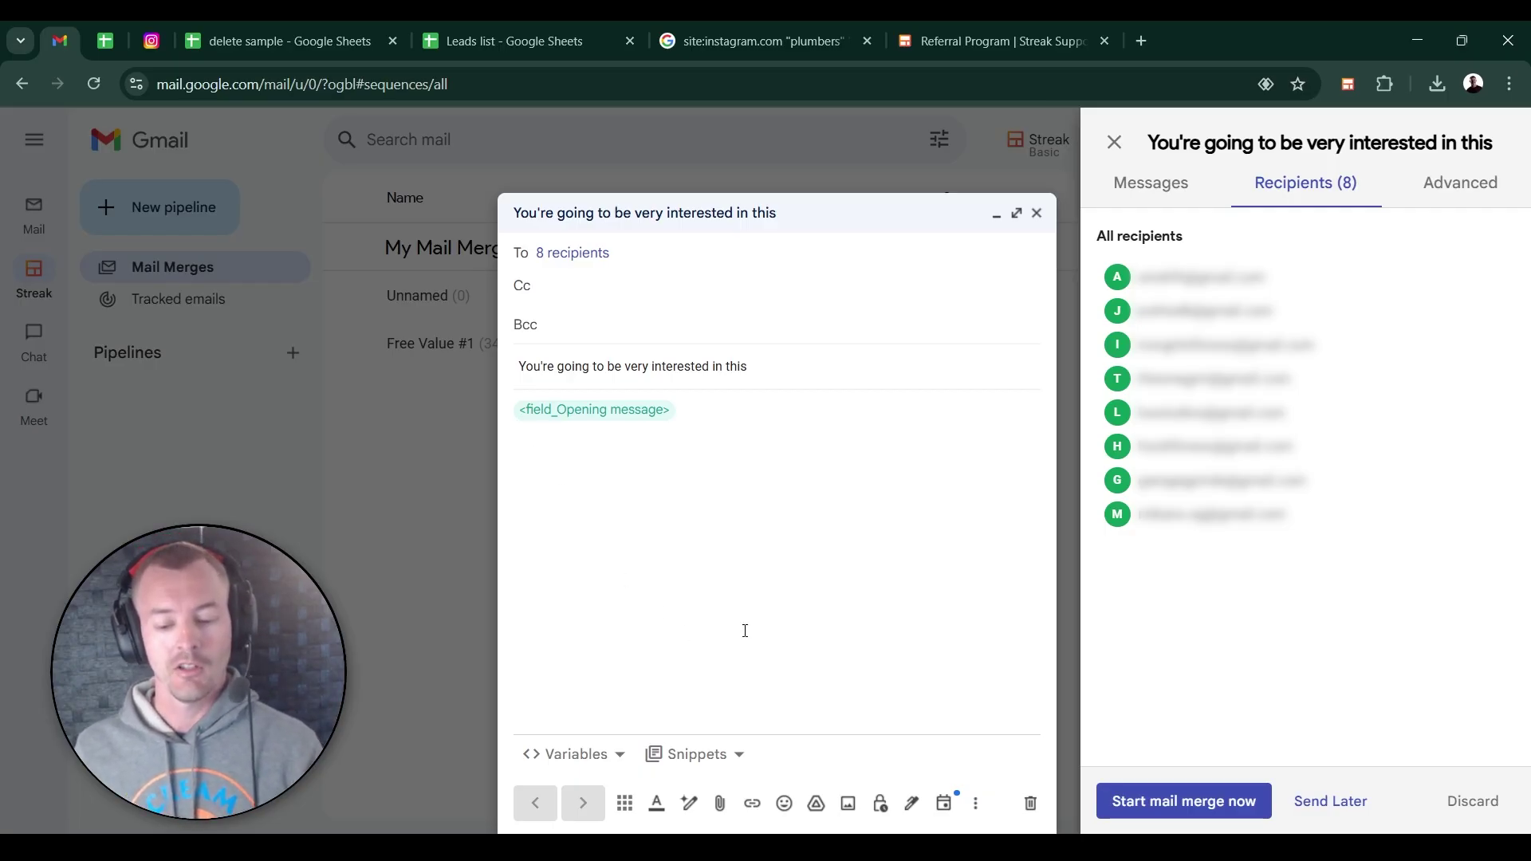
left_click(467, 42)
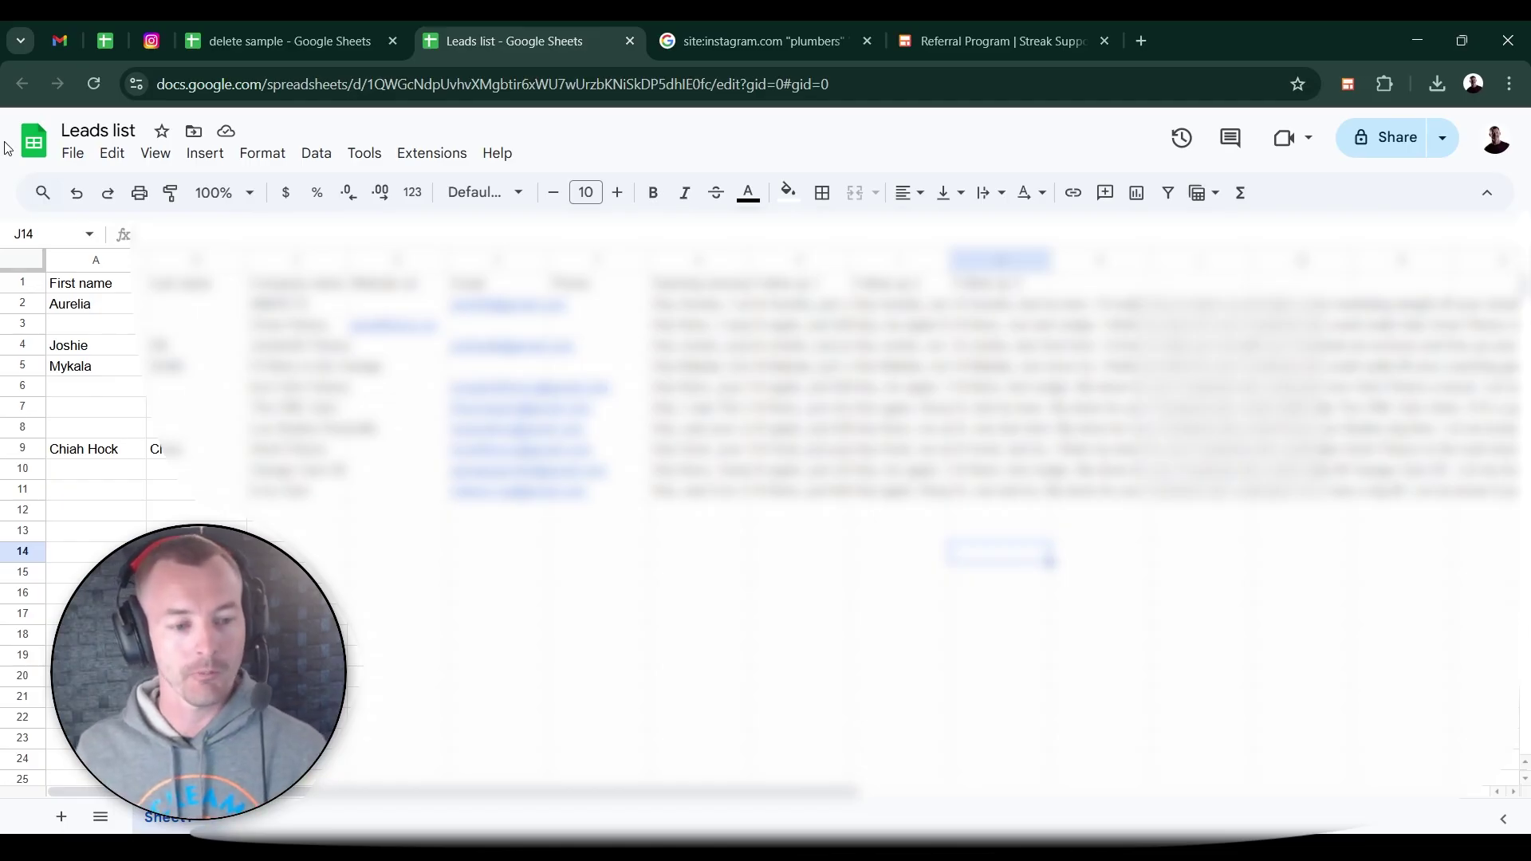
left_click(64, 43)
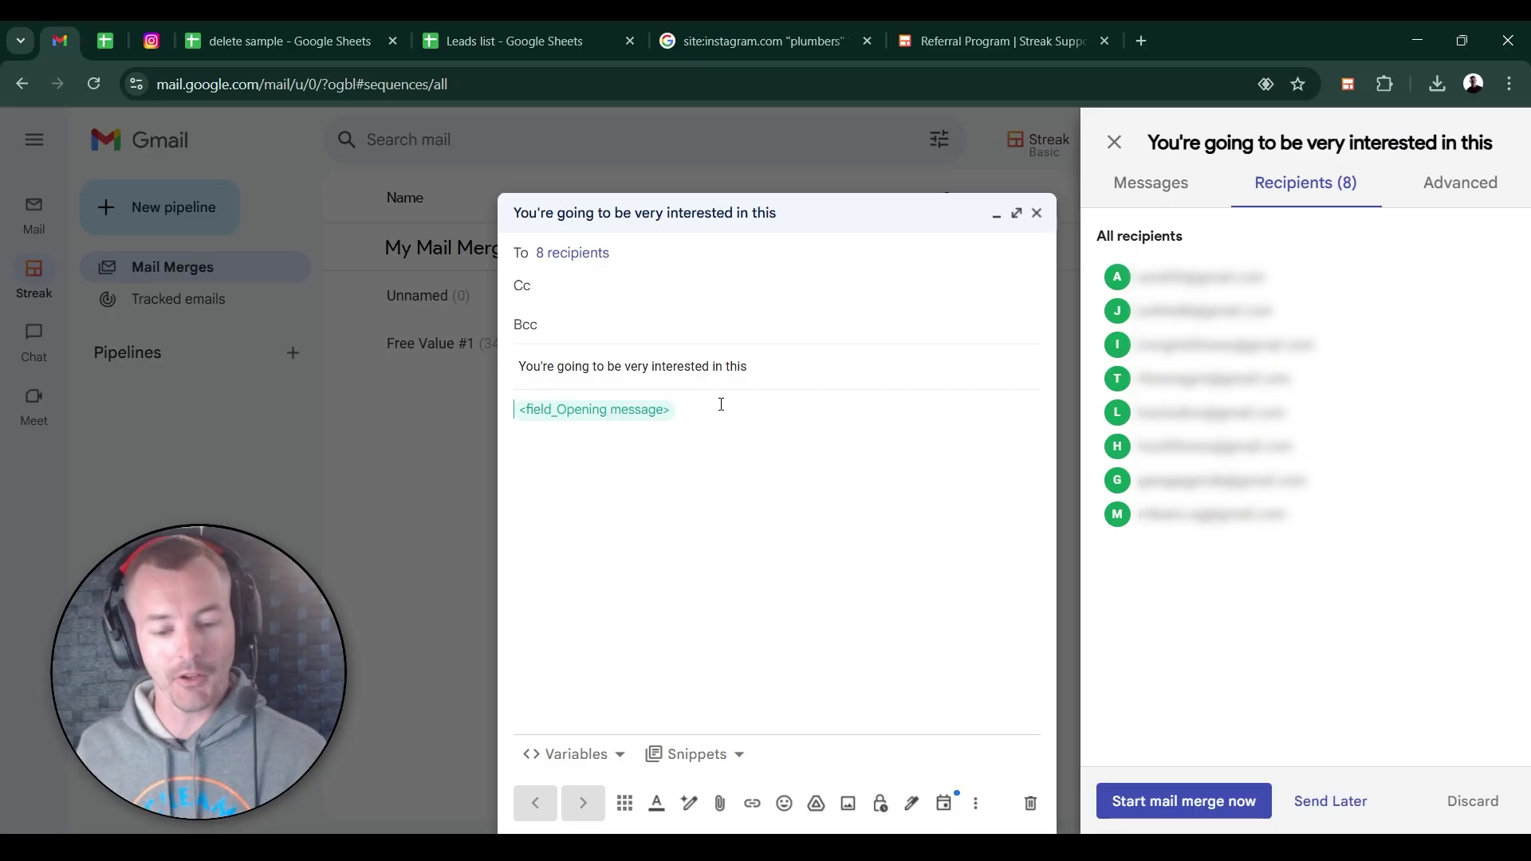
- Add a first follow-up that waits 3 business days, sent at 9am if there's no reply
left_click(1151, 187)
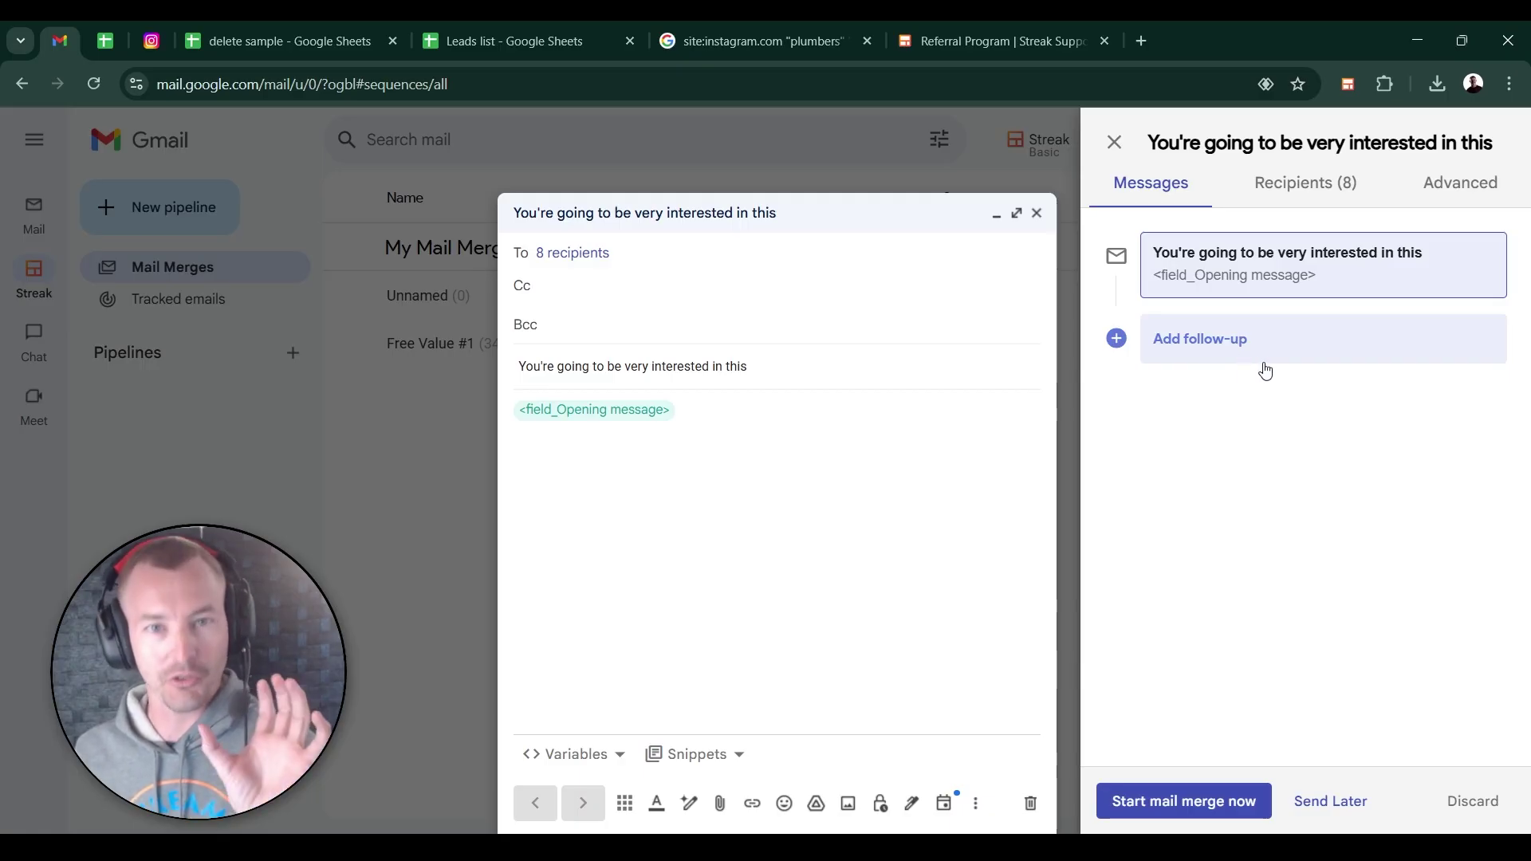
left_click(1191, 351)
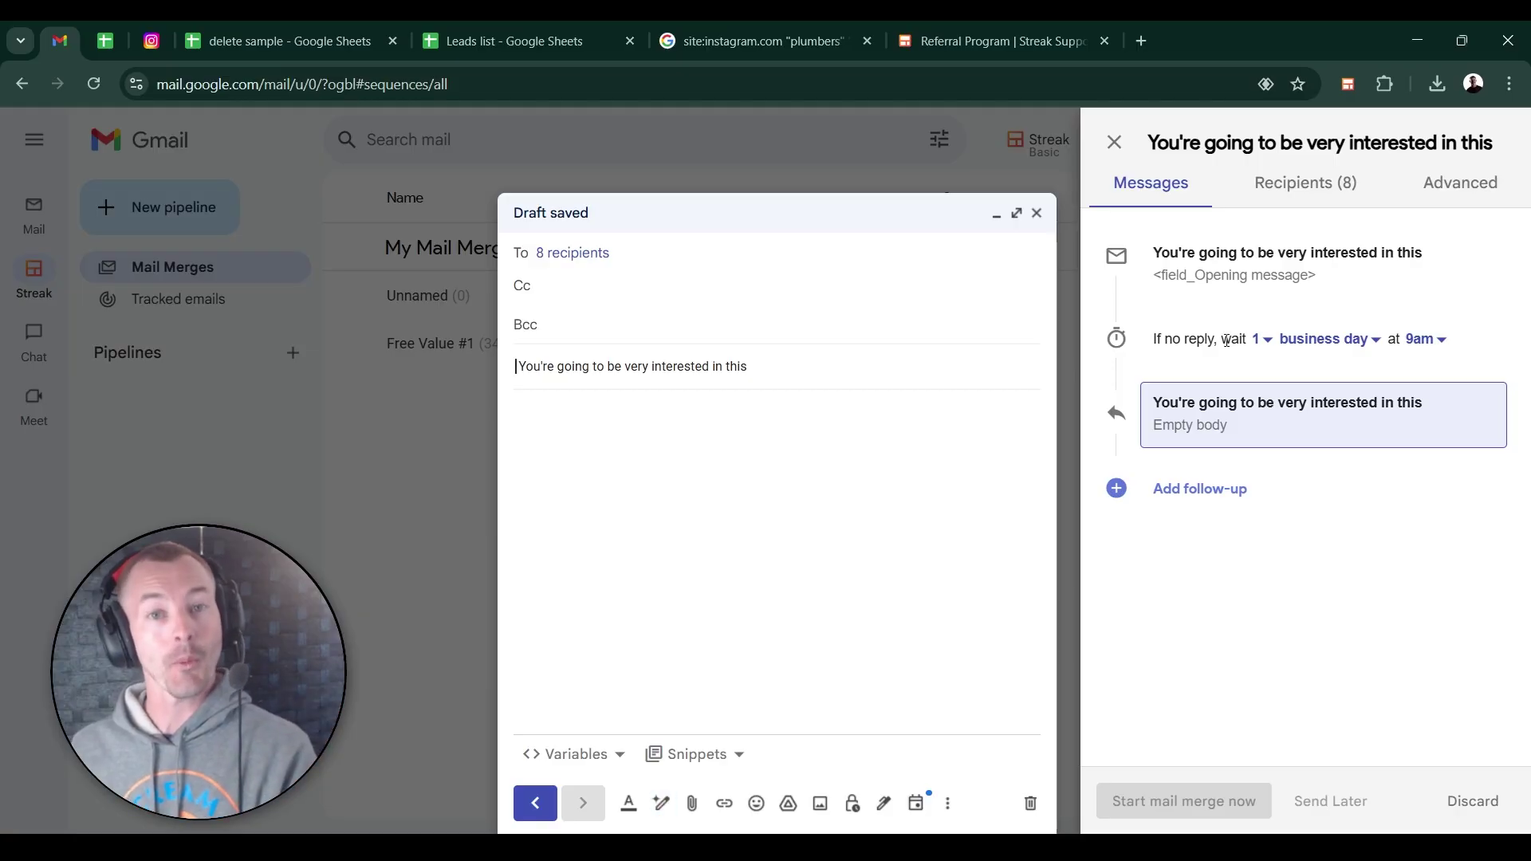
left_click(1260, 339)
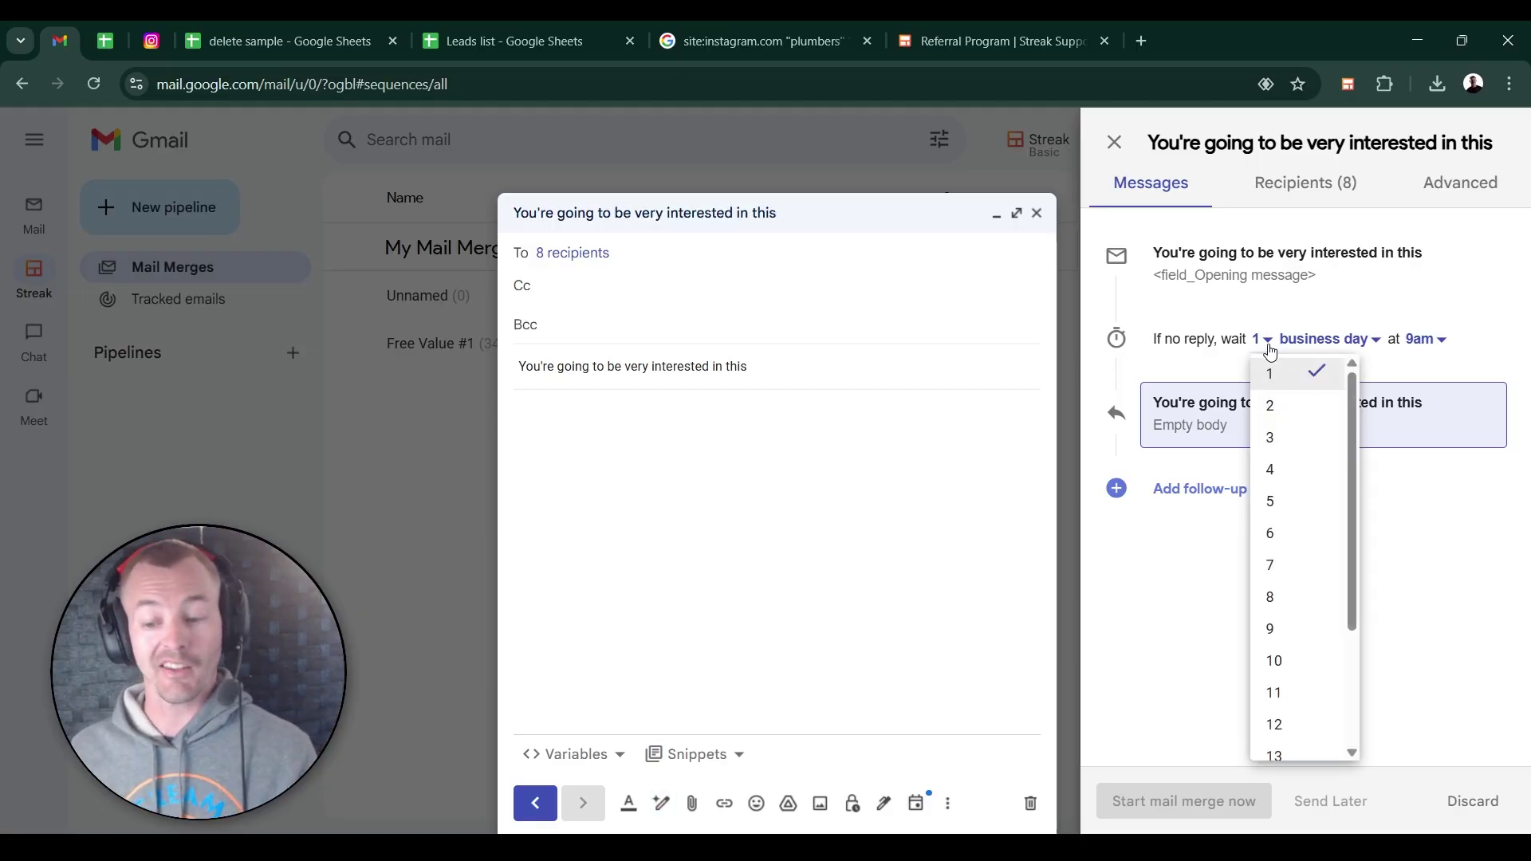
left_click(1275, 434)
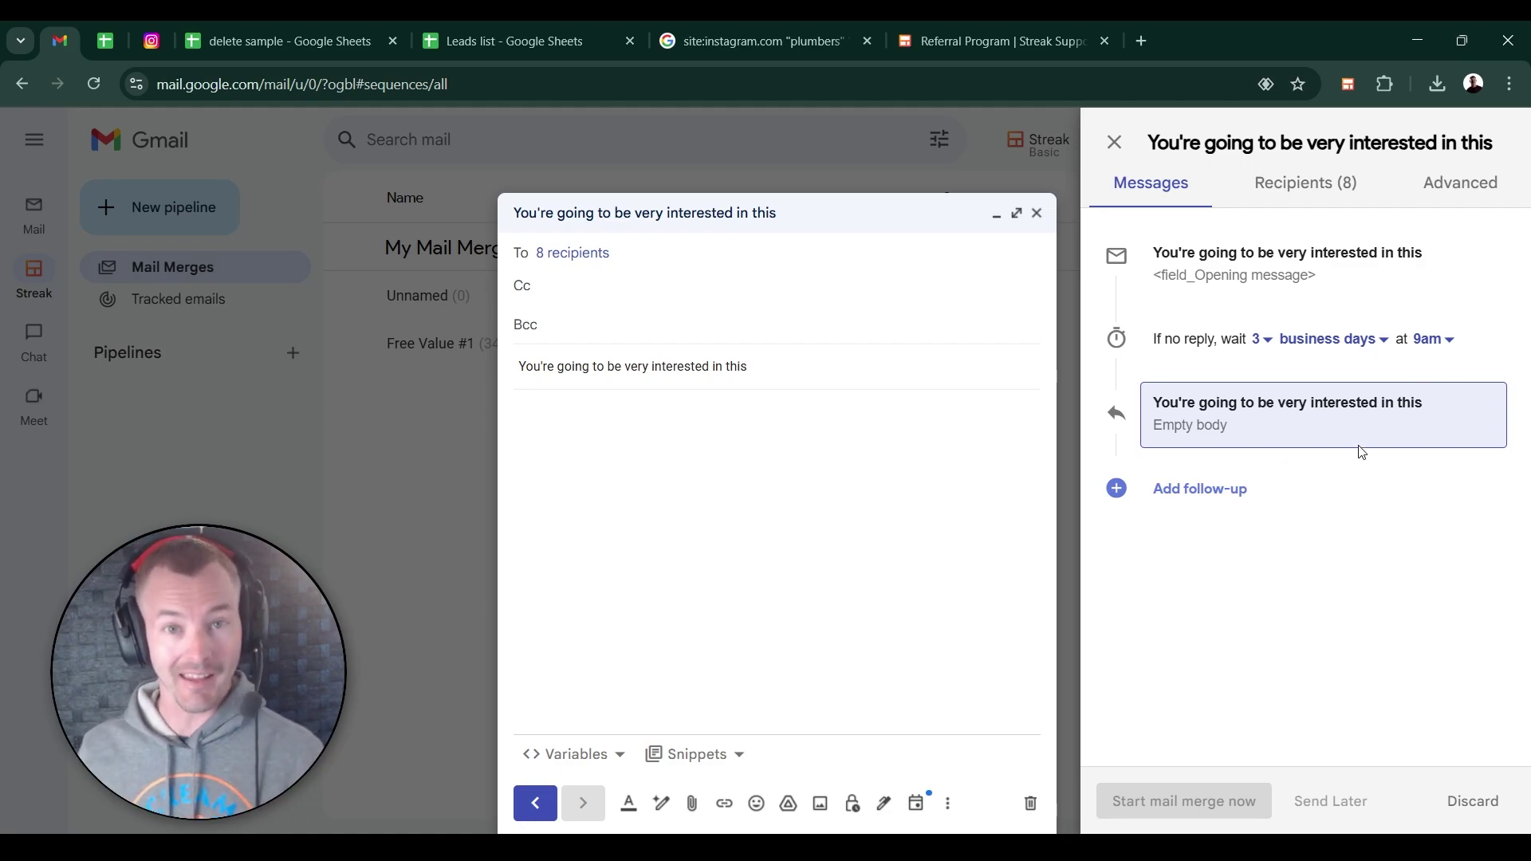
left_click(753, 477)
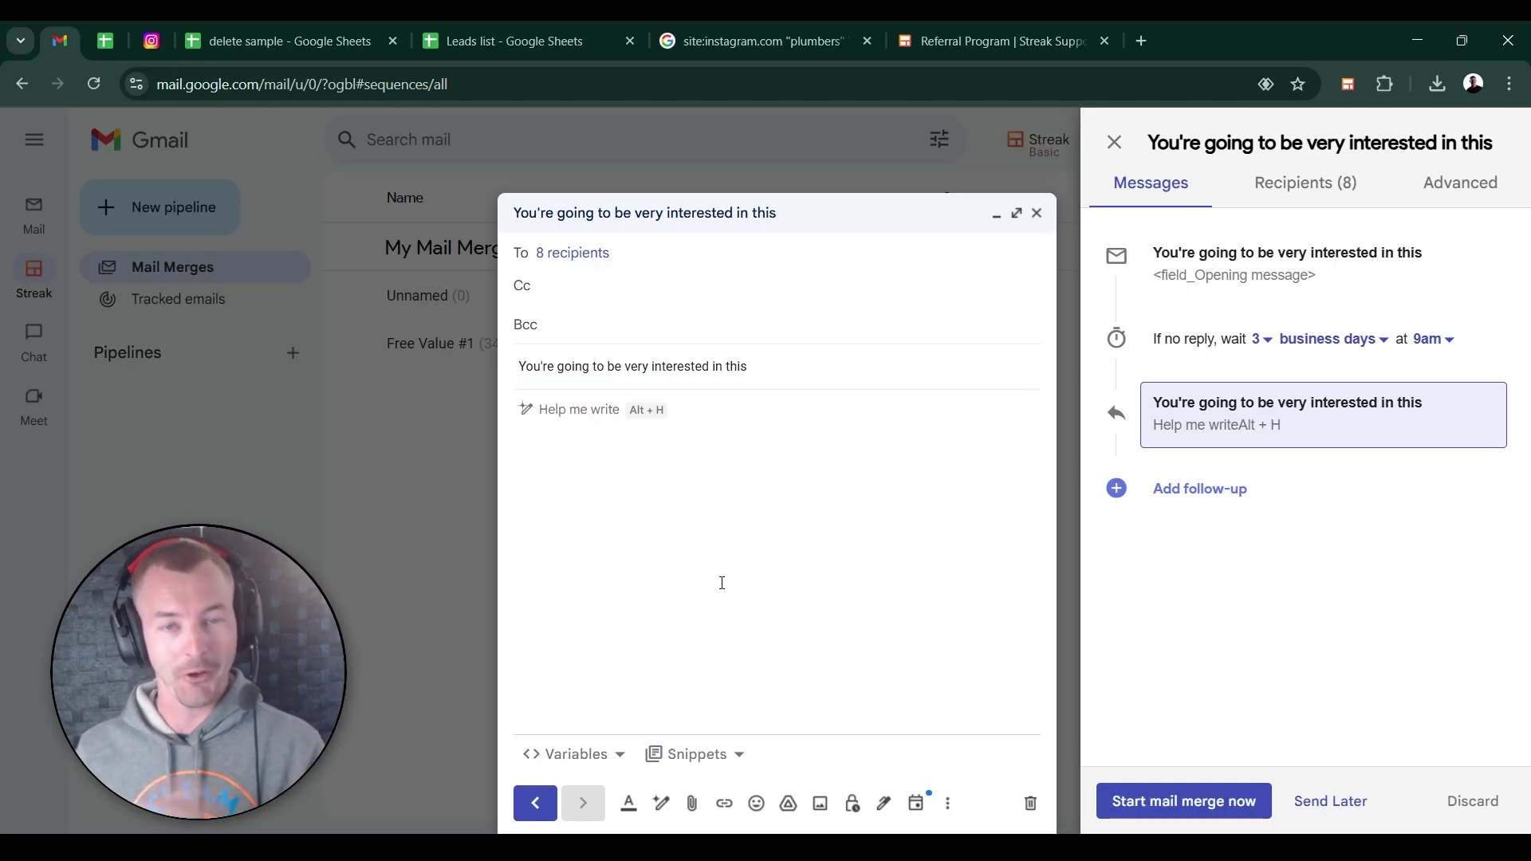
left_click(606, 754)
- Make the Follow up 1 variable the first follow-up's body, then view the 8 recipients
scroll(618, 635, "down", 1)
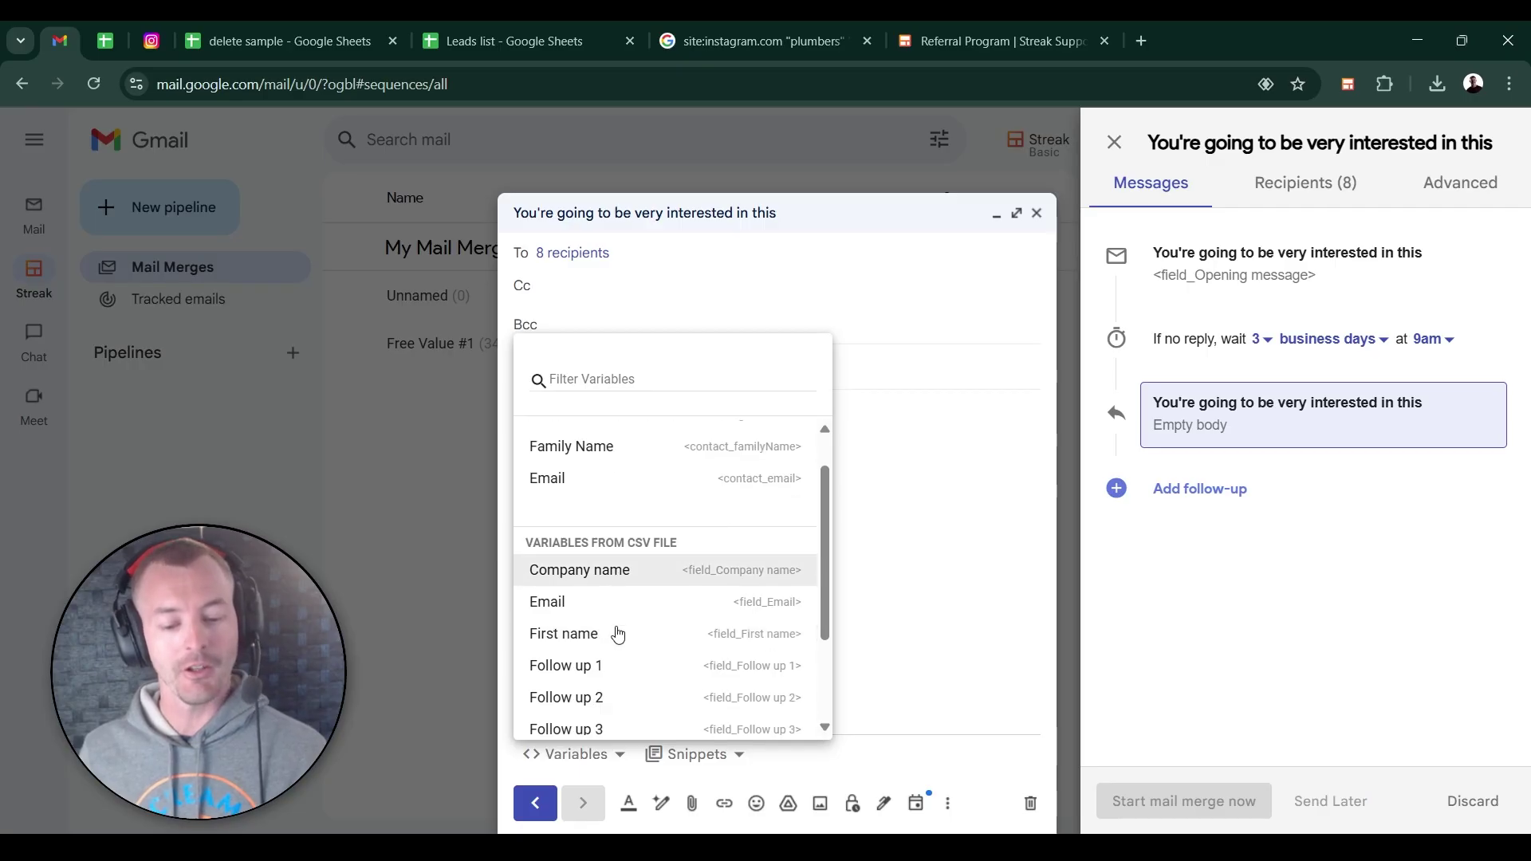
scroll(618, 634, "down", 1)
left_click(558, 616)
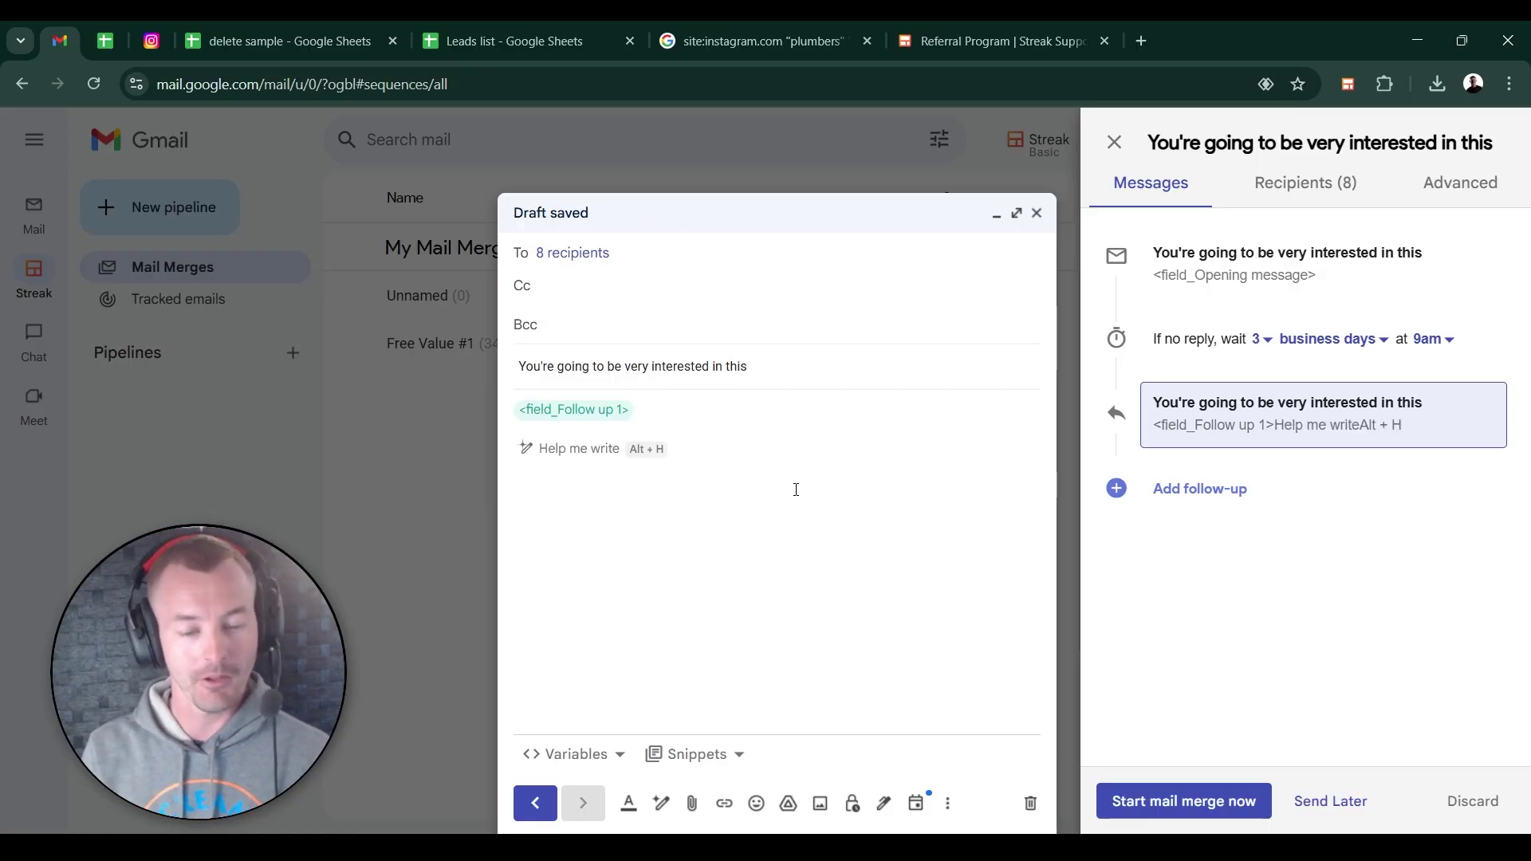
key("BackSpace")
key("BackSpace")
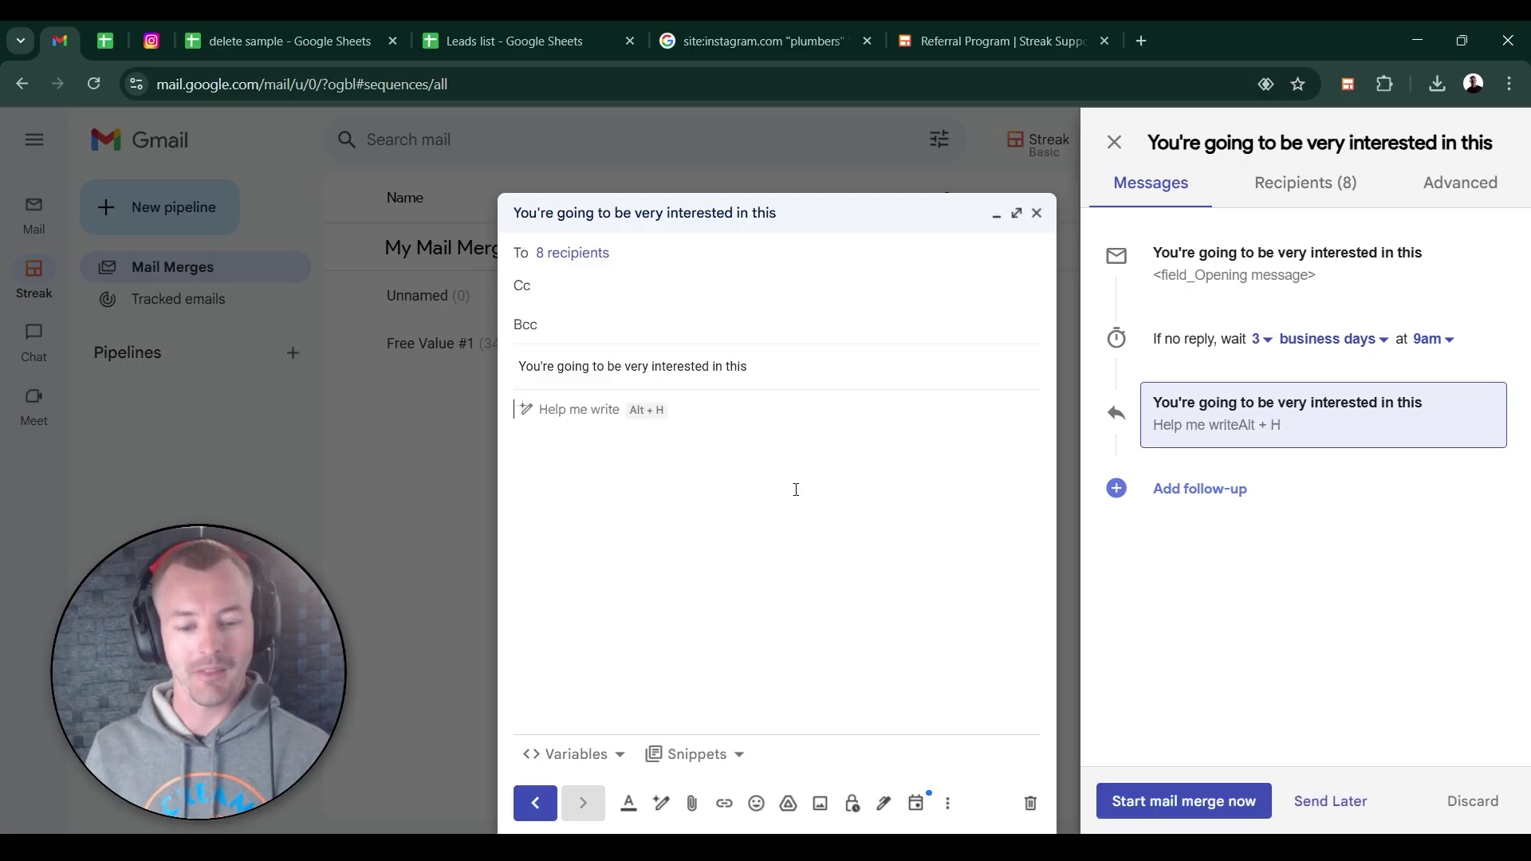
key("ctrl+z")
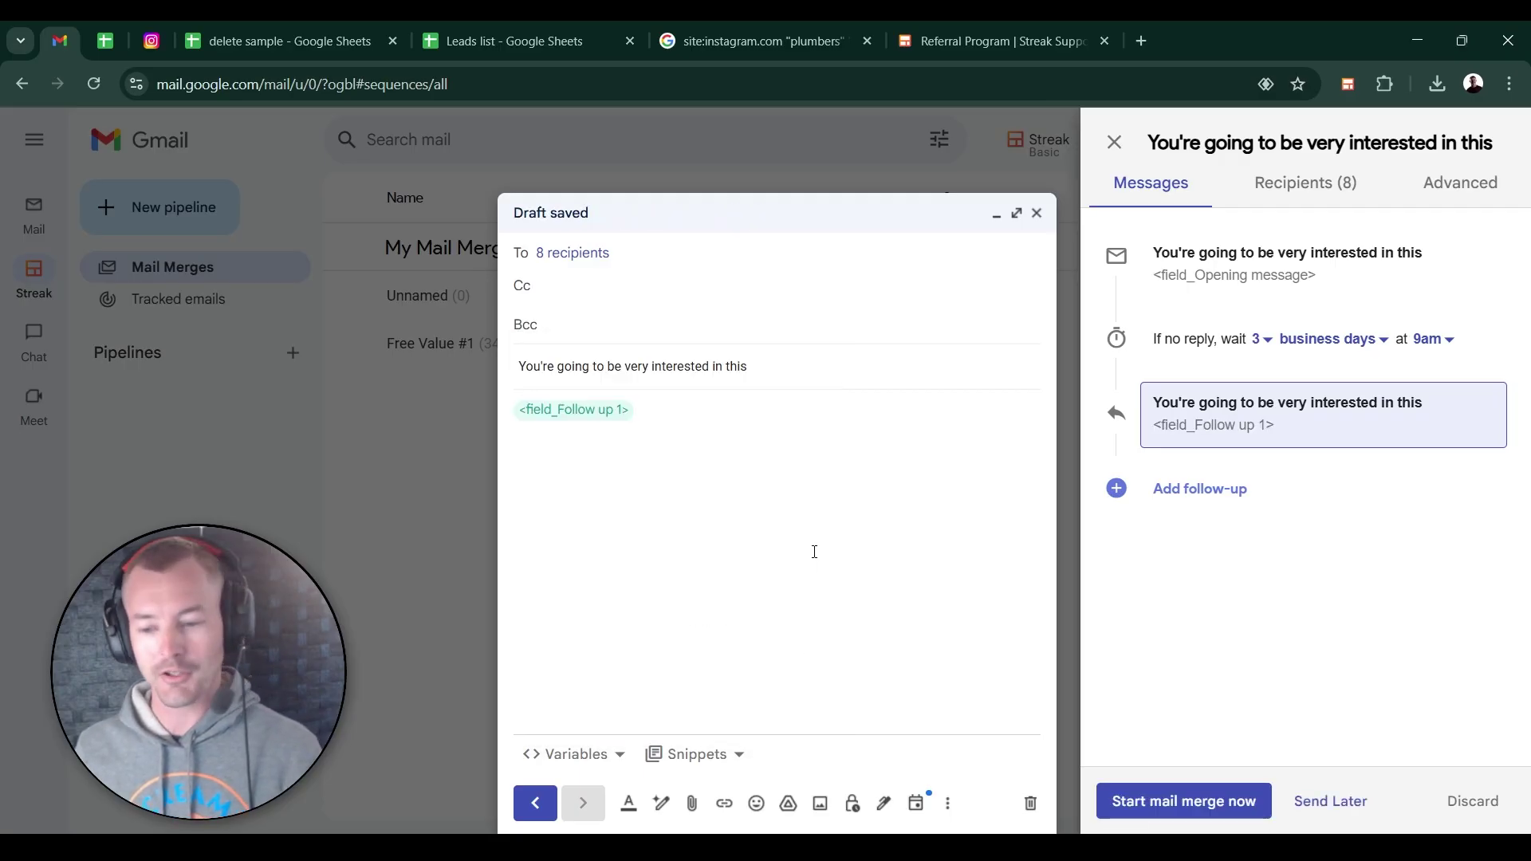
left_click(1288, 189)
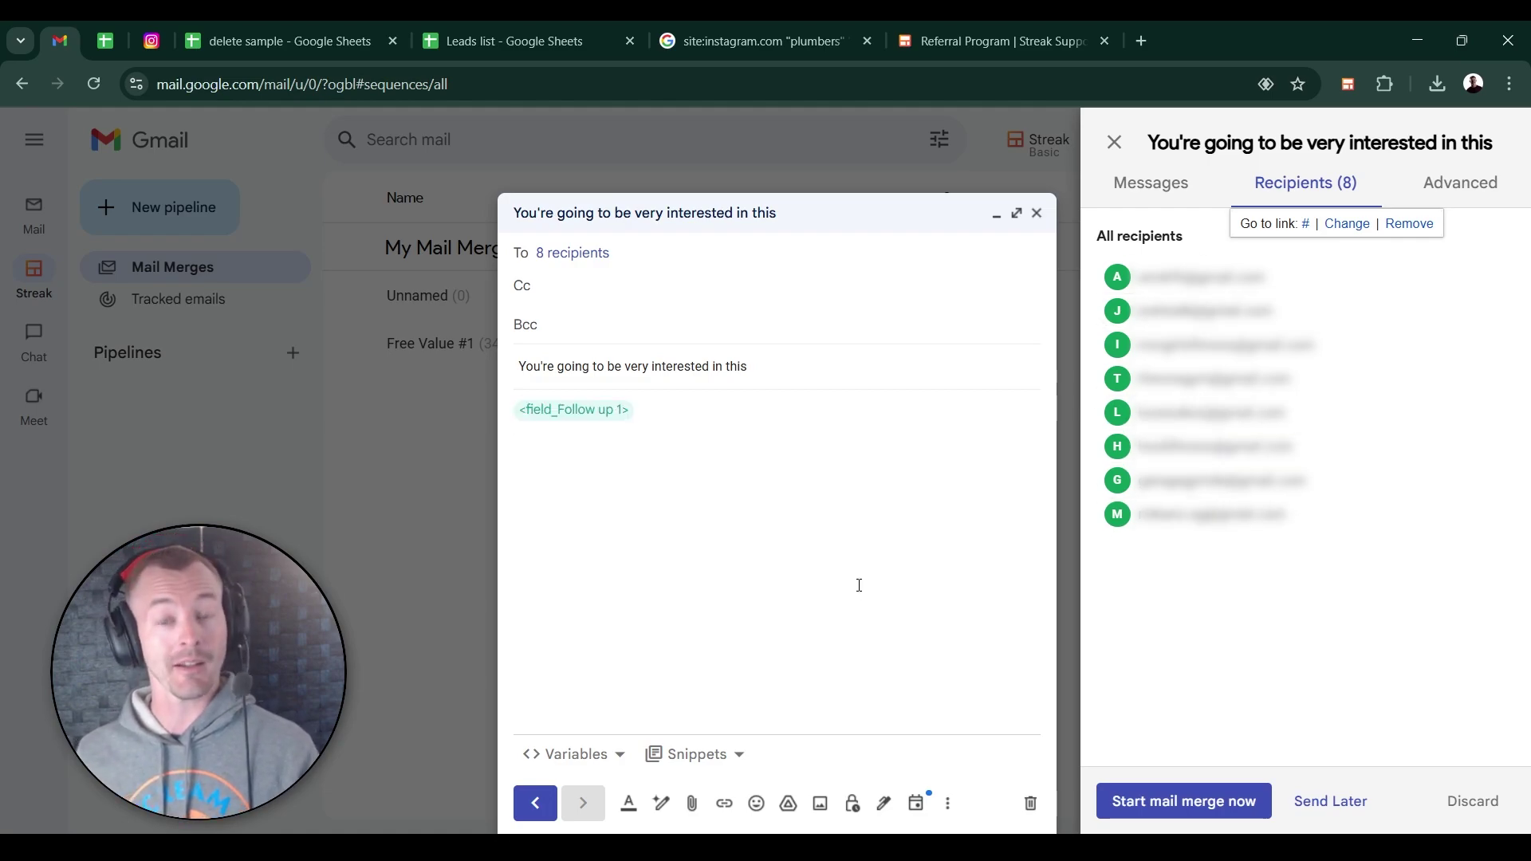
- Add a second follow-up after 3 business days with the Follow up 2 variable as body
left_click(1113, 493)
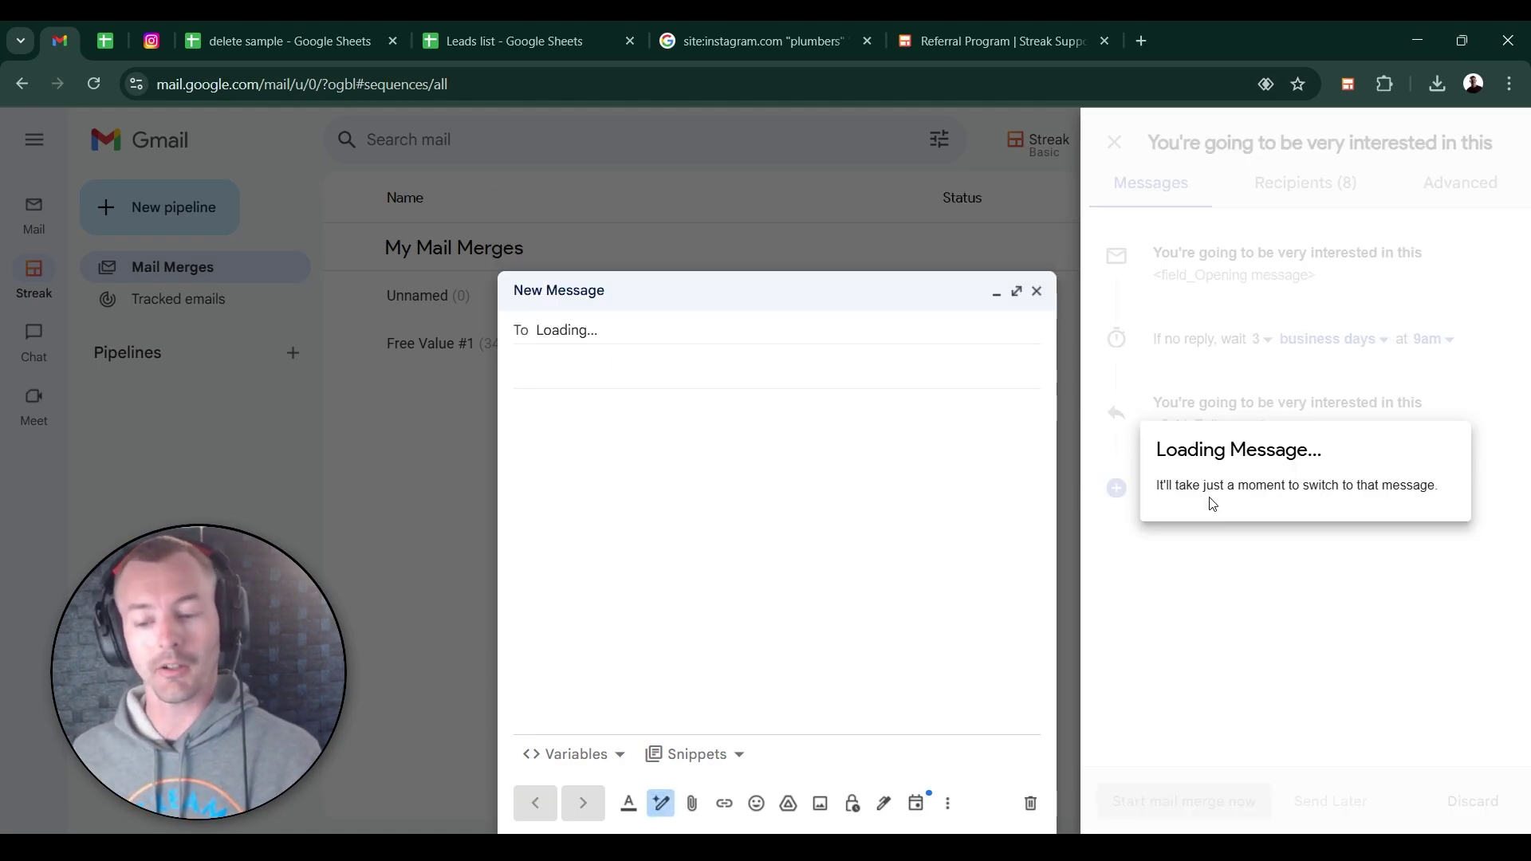
left_click(1266, 498)
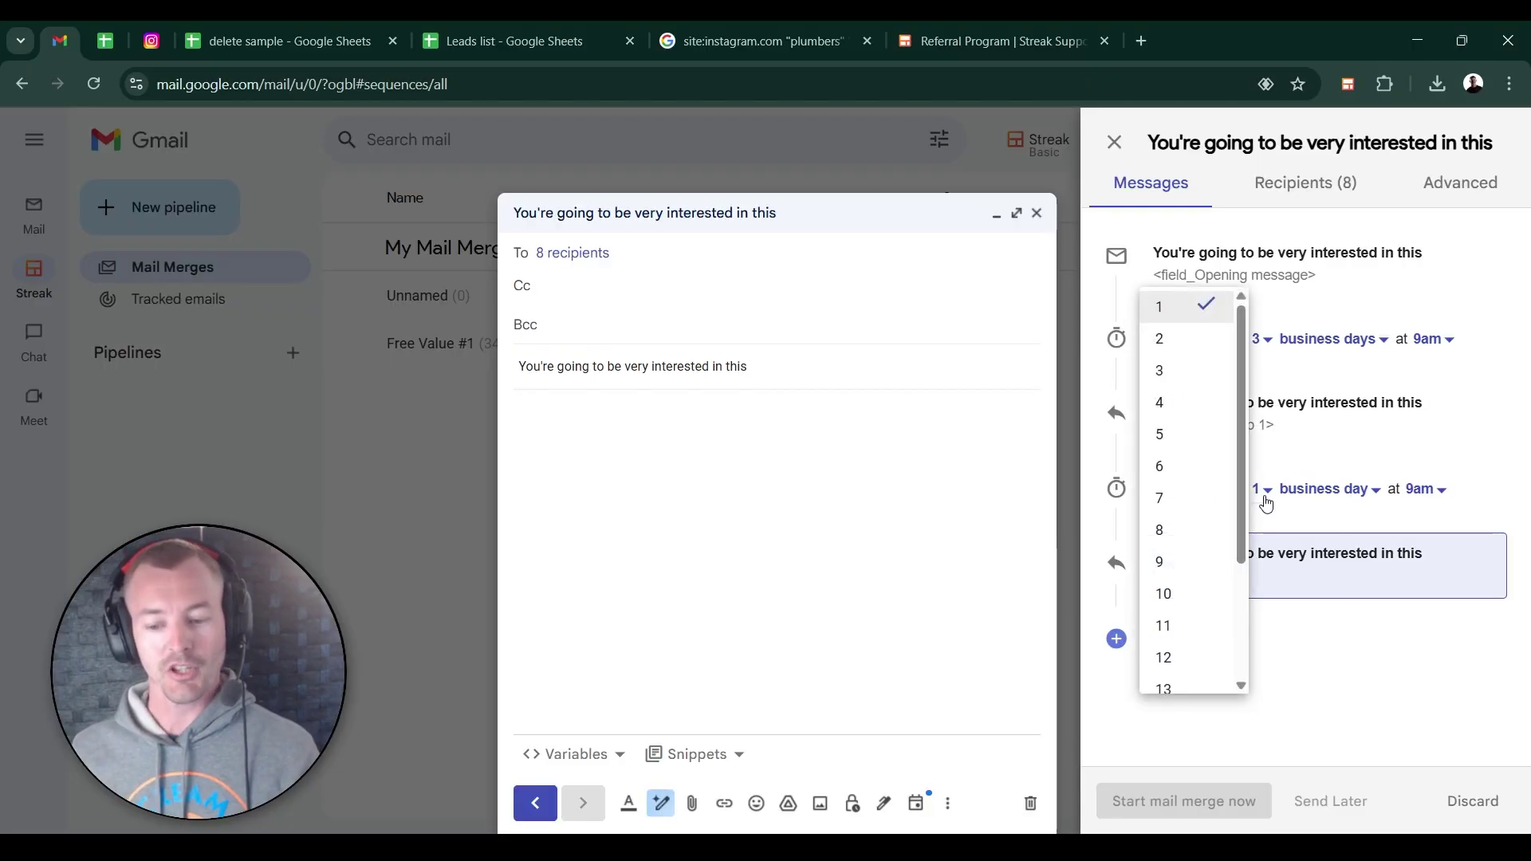
left_click(1172, 372)
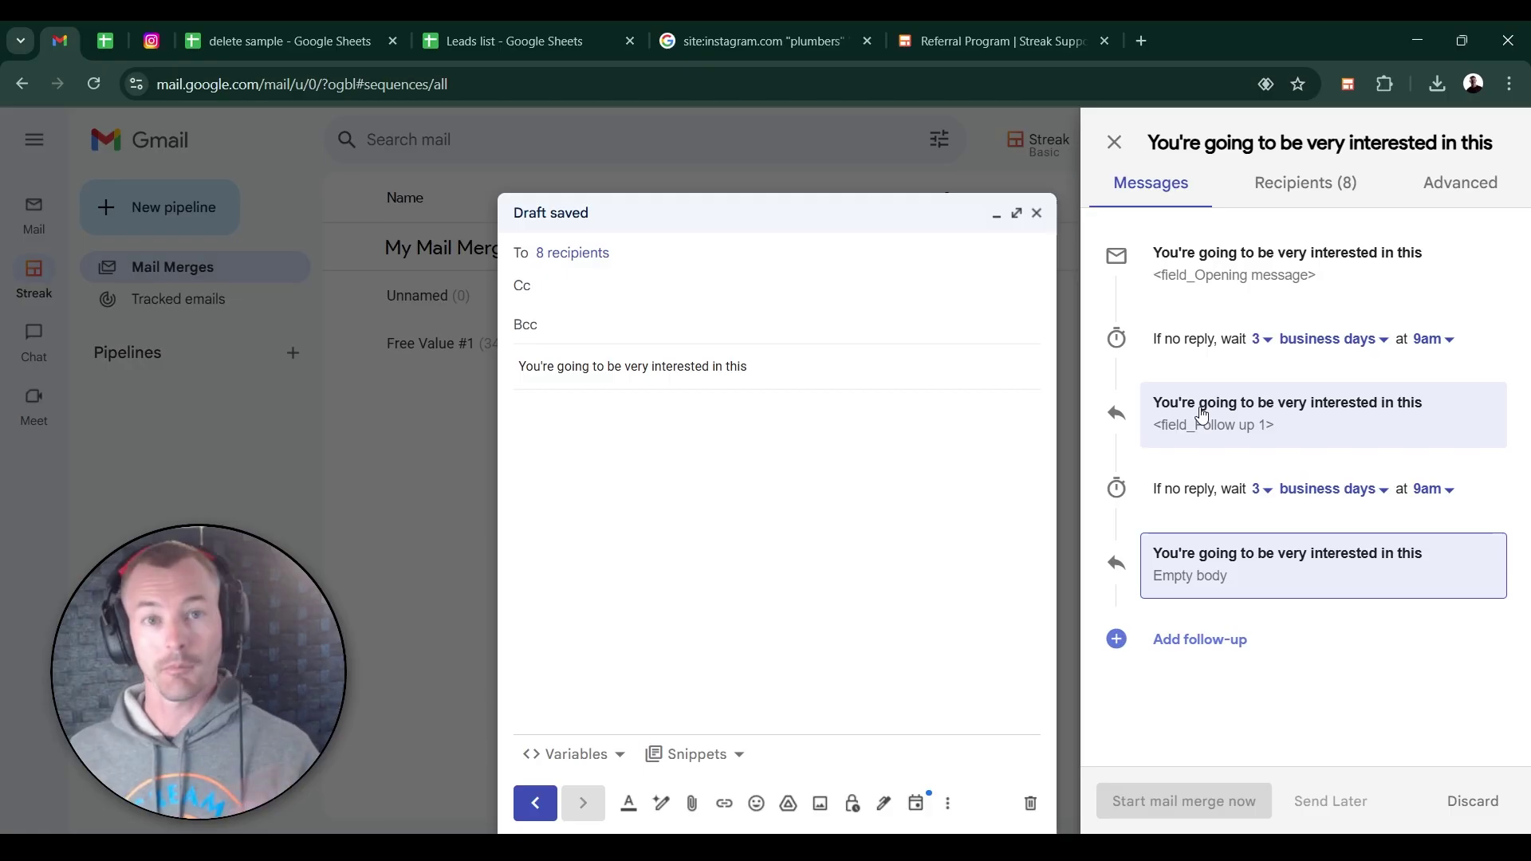
left_click(779, 489)
left_click(567, 749)
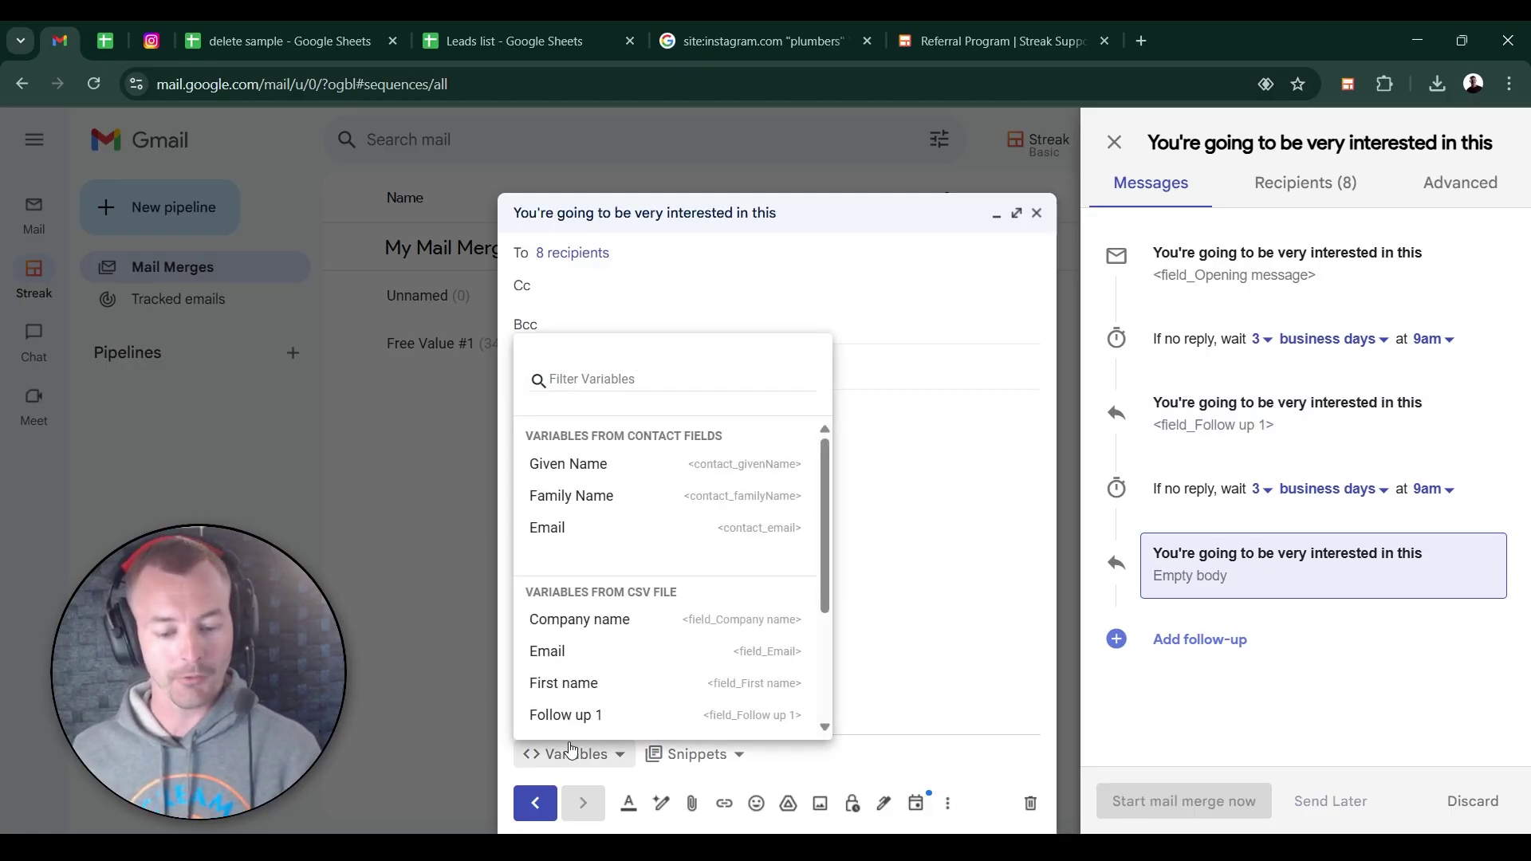
scroll(617, 592, "down", 1)
scroll(616, 592, "down", 3)
left_click(581, 565)
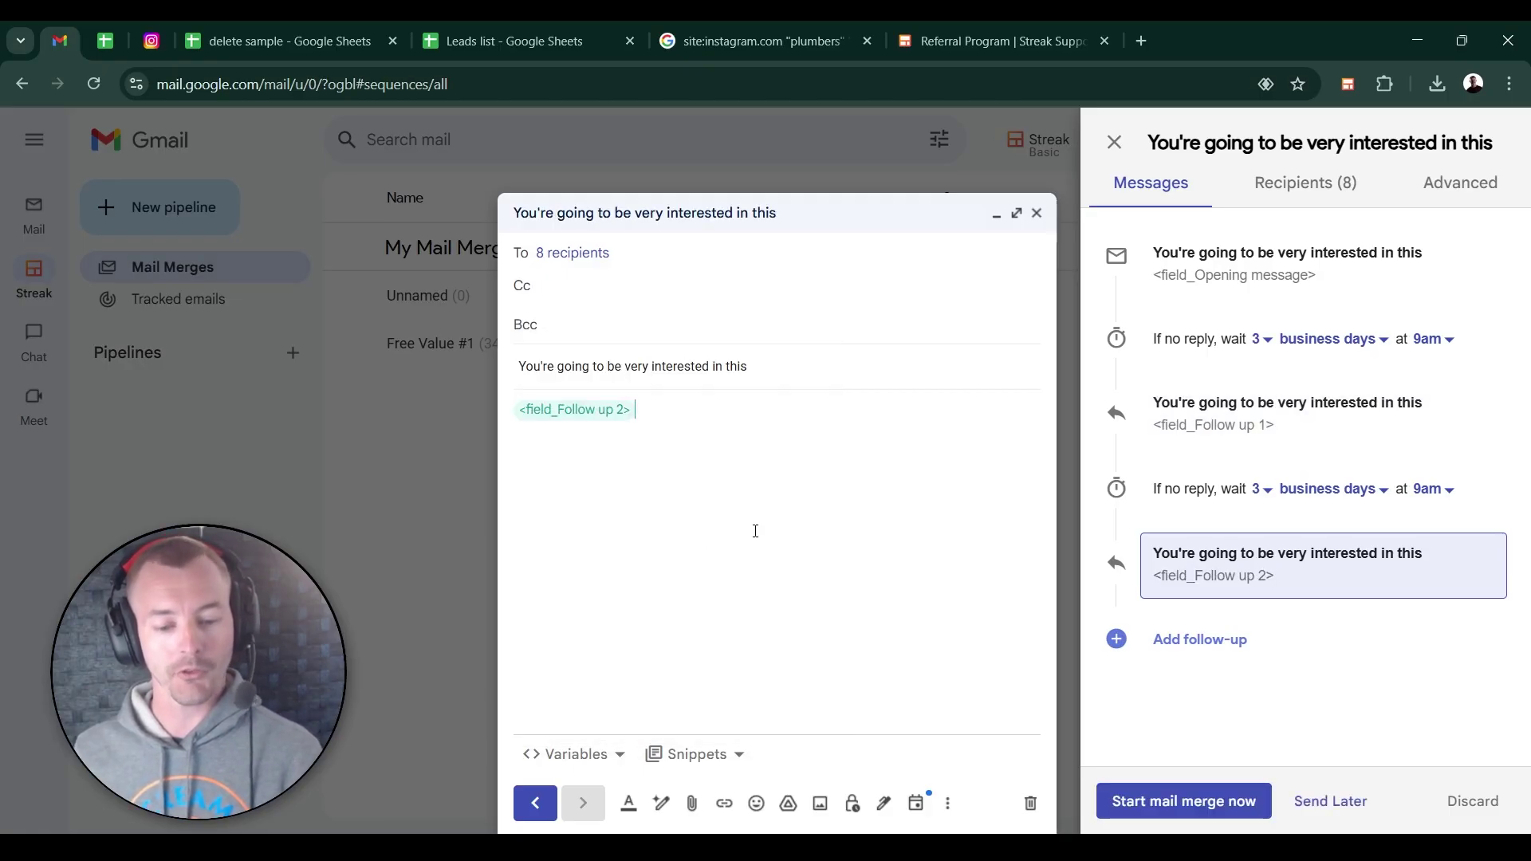
- Add a third follow-up after 3 business days with the Follow up 3 variable as body
left_click(1189, 640)
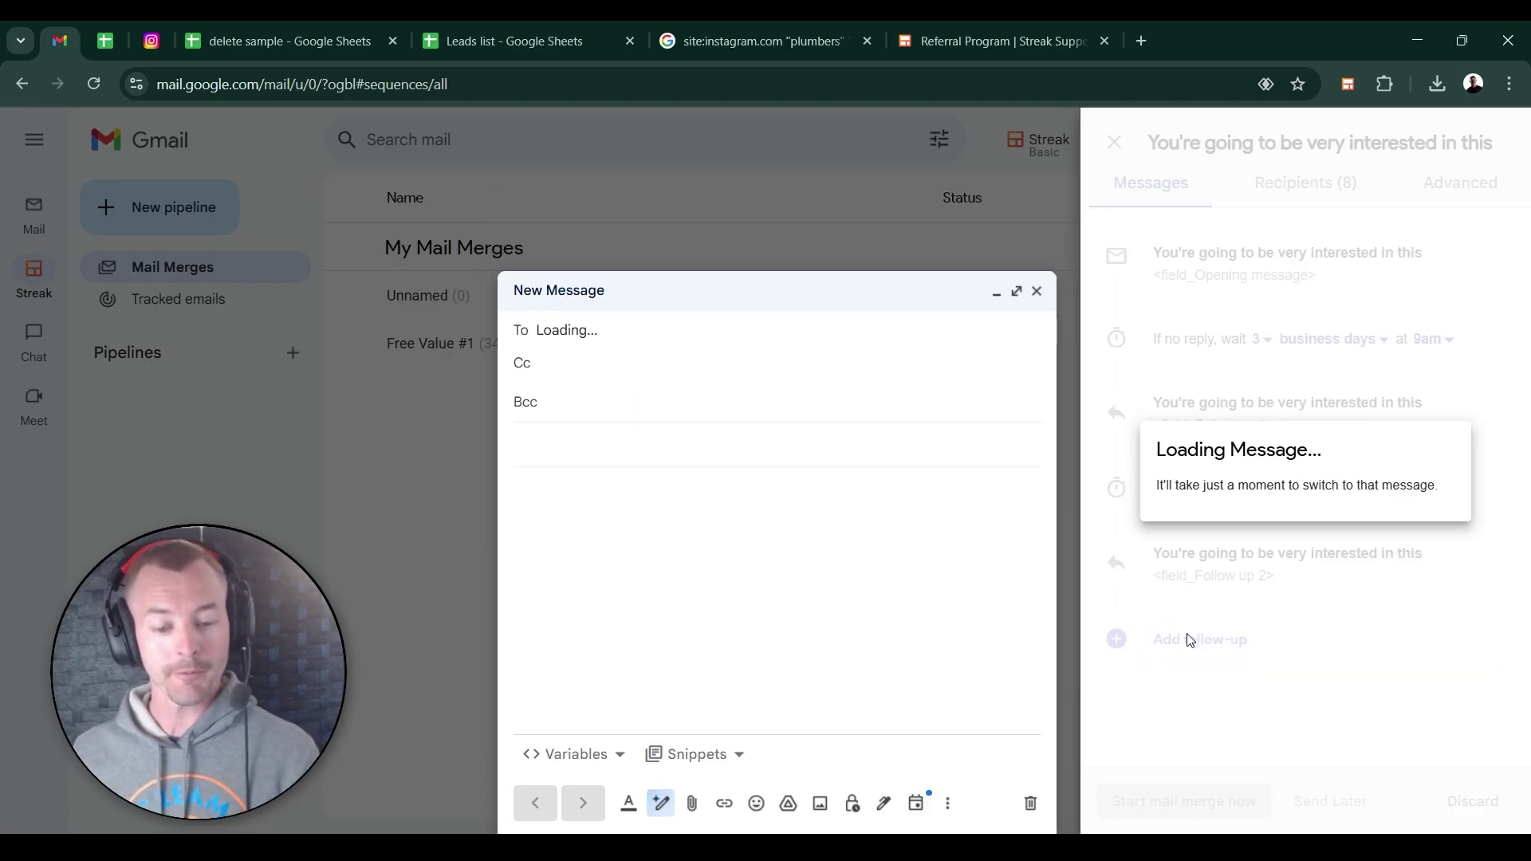
left_click(1262, 568)
left_click(1292, 243)
left_click(759, 563)
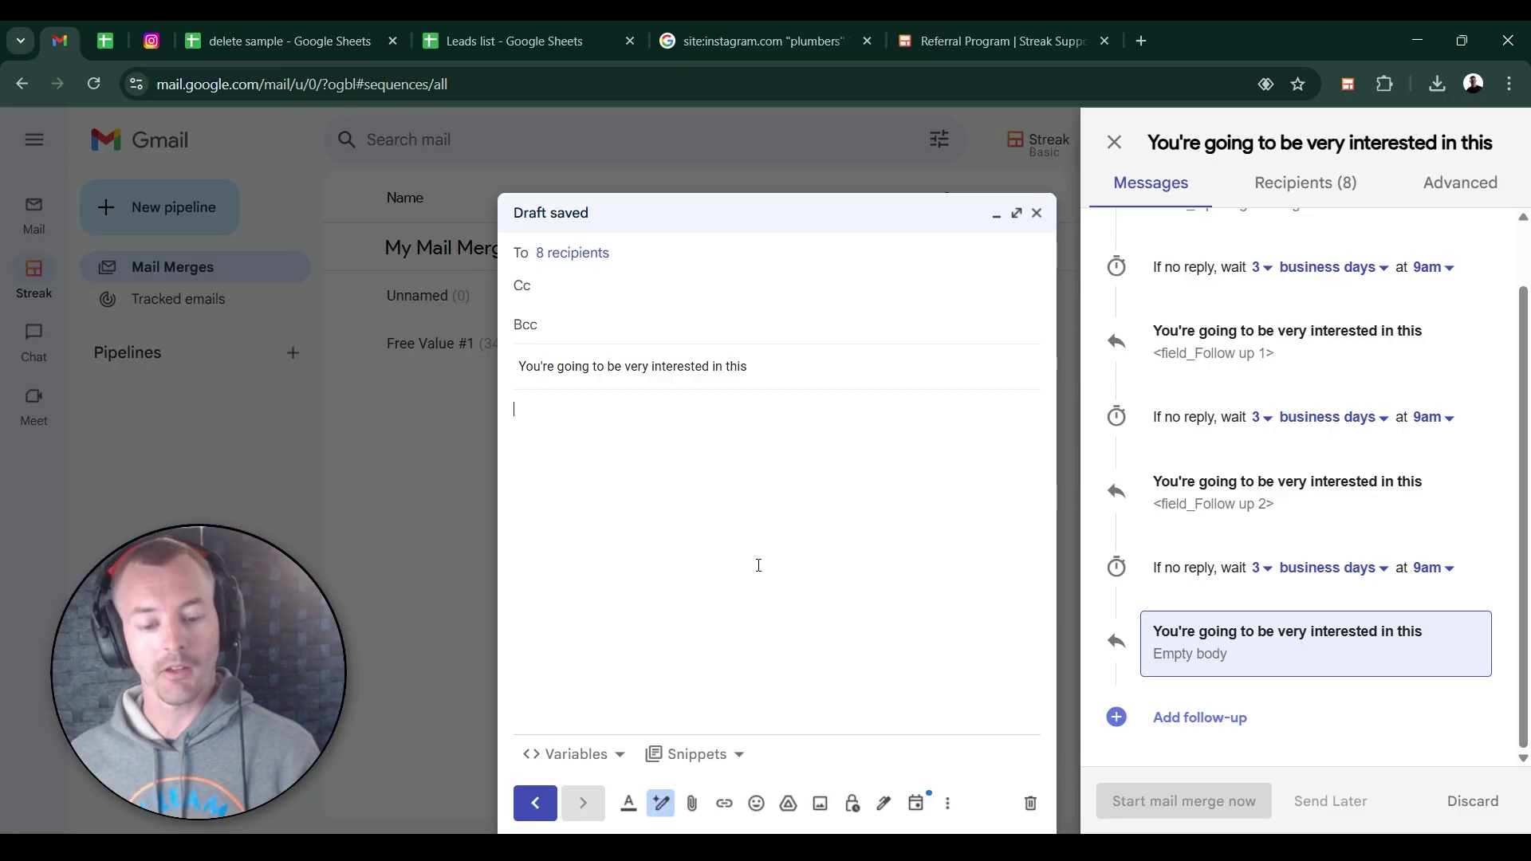
left_click(584, 756)
scroll(666, 638, "down", 2)
left_click(567, 715)
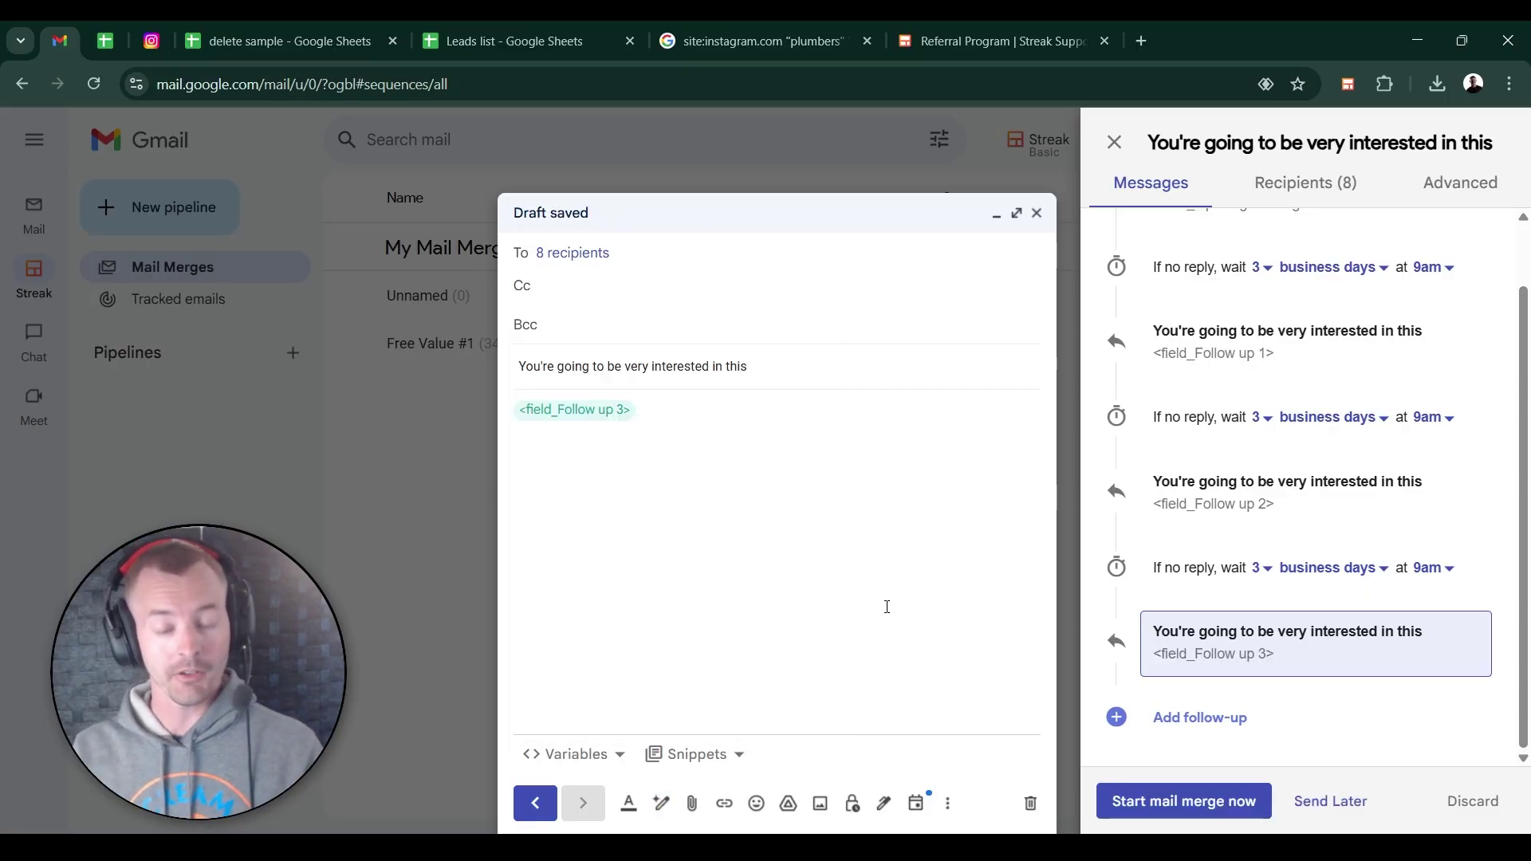